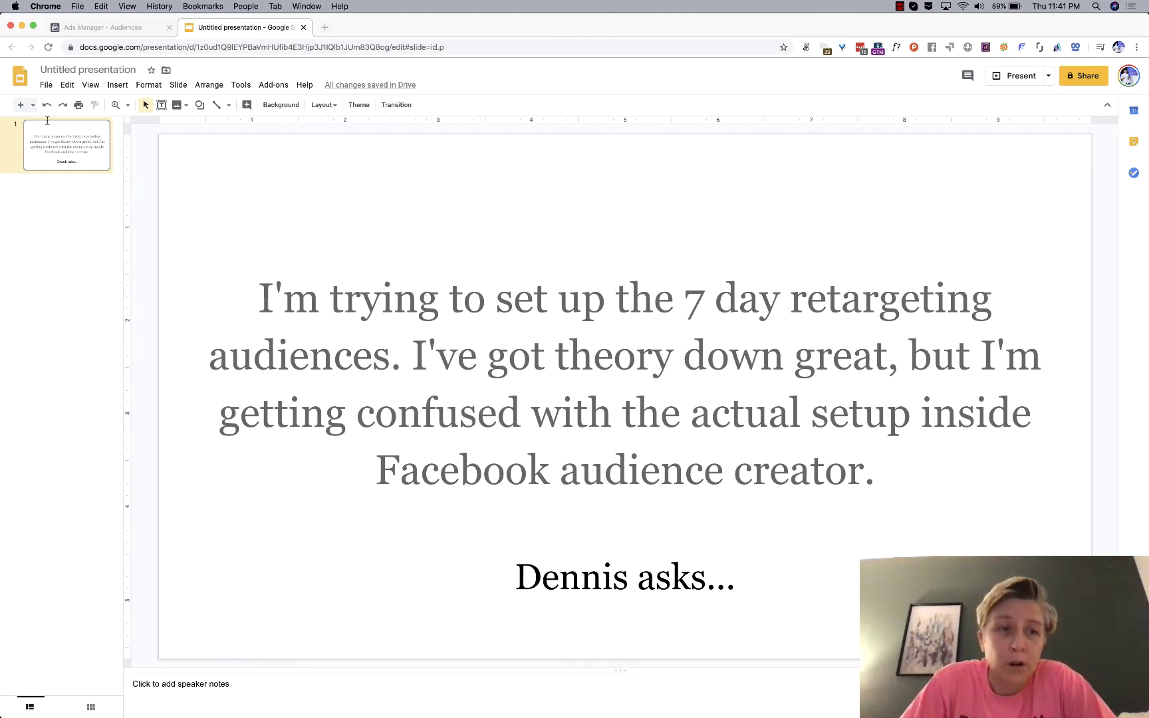
Step: Switch from the Google Slides question slide to the Ads Manager Audiences tab
{"action": "left_click", "coordinate": [81, 32]}
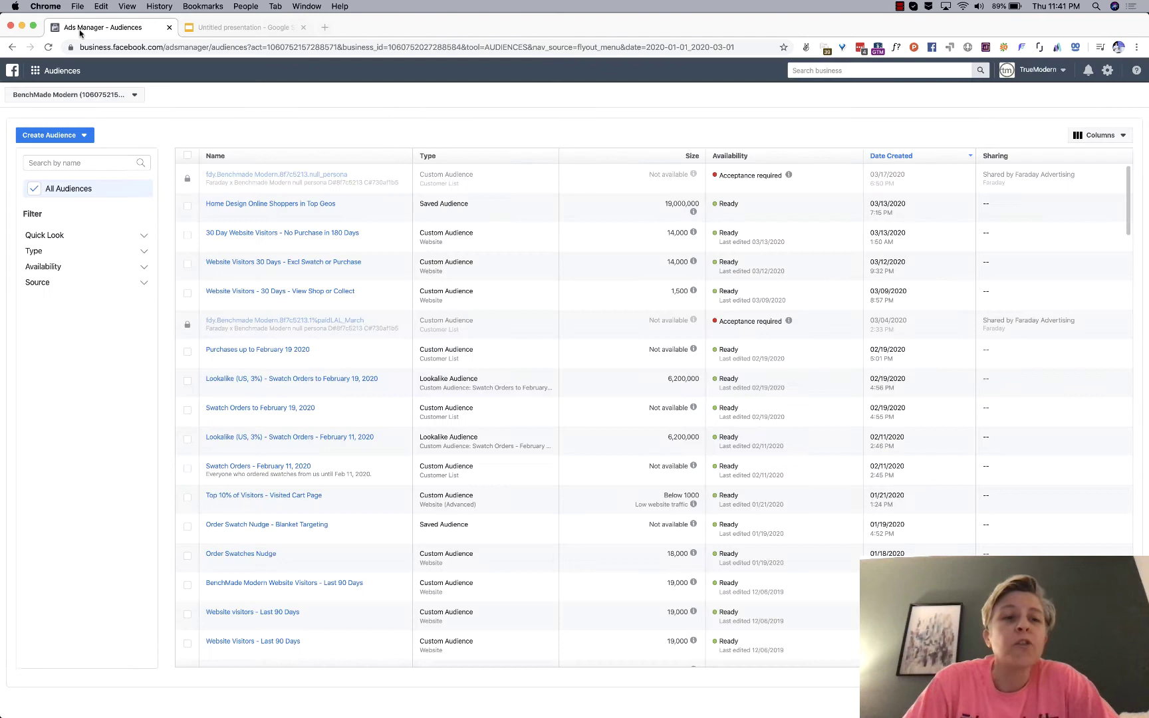
{"action": "left_click", "coordinate": [51, 76]}
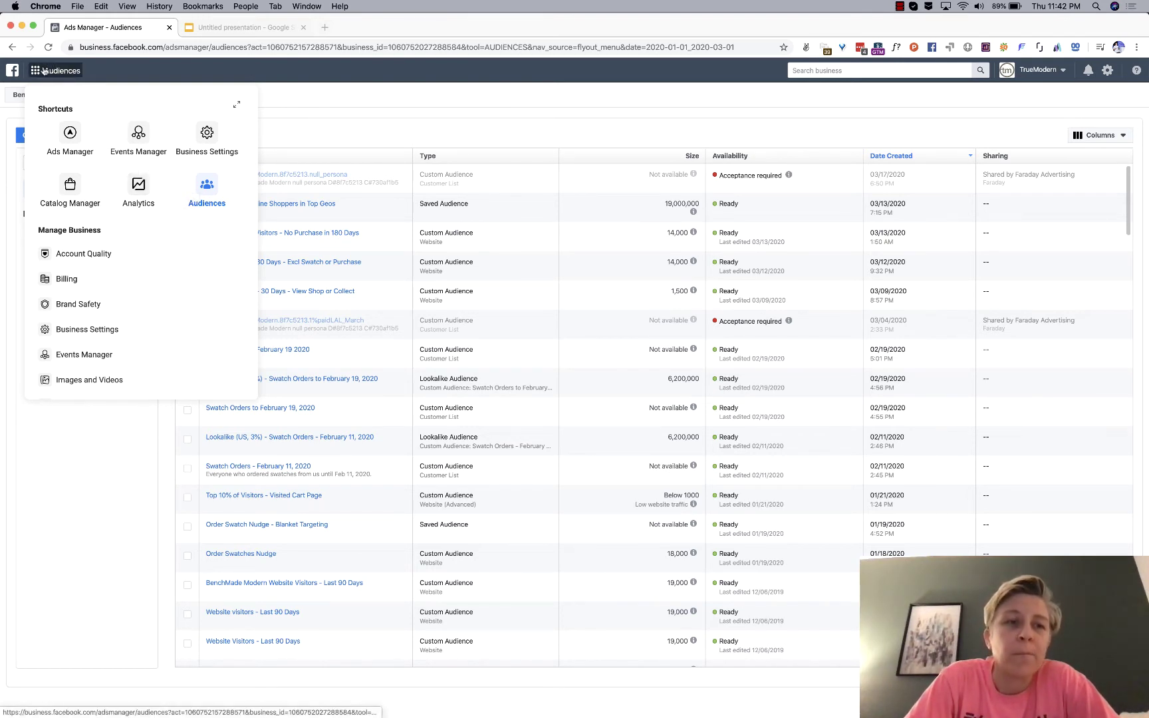
{"action": "mouse_move", "coordinate": [46, 71]}
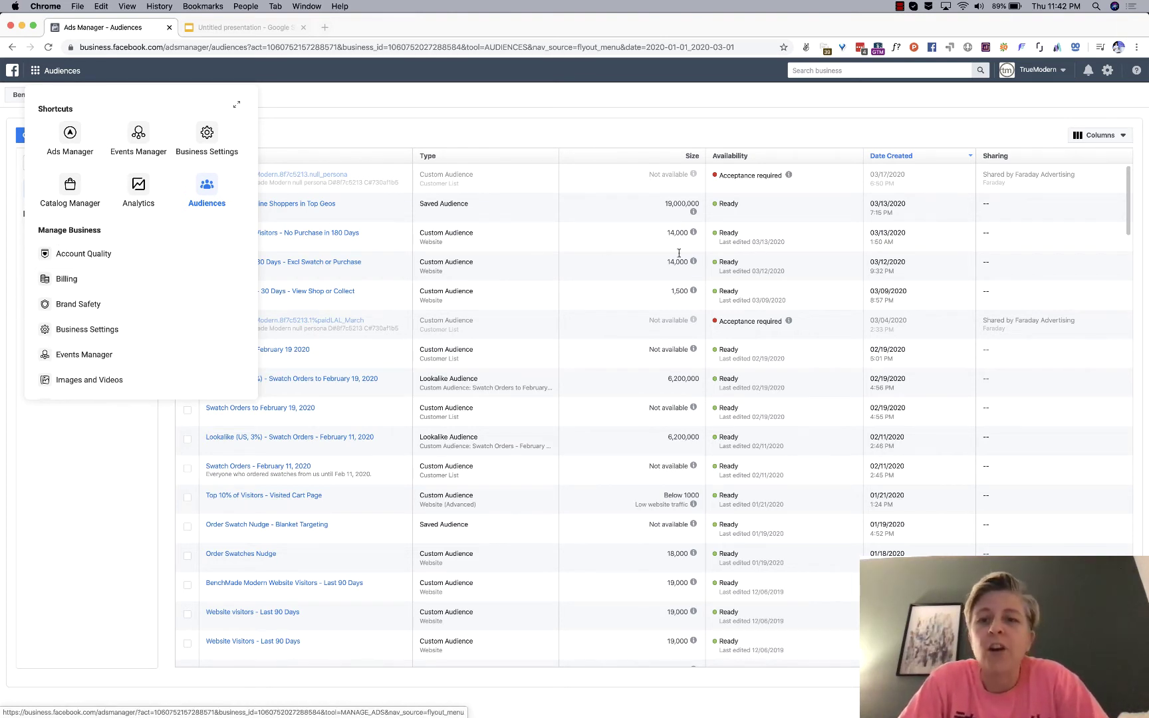
{"action": "mouse_move", "coordinate": [693, 261]}
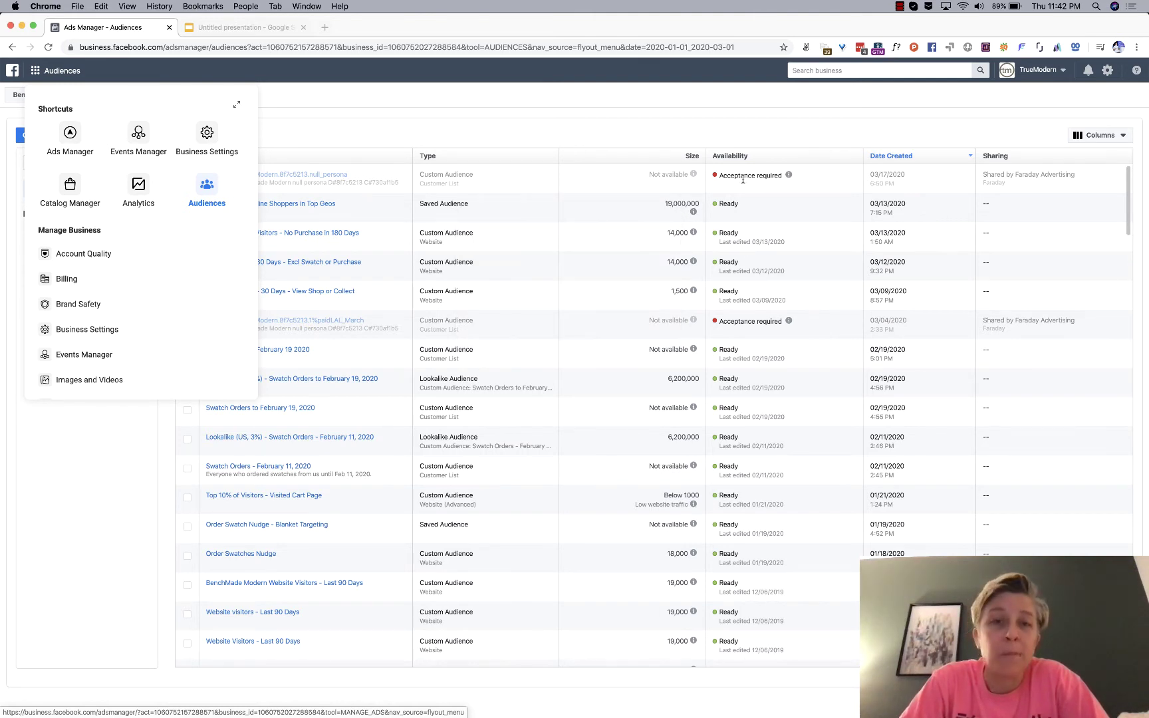
Step: Dismiss the shortcuts panel and start a new Custom Audience from Create Audience
{"action": "left_click", "coordinate": [464, 108]}
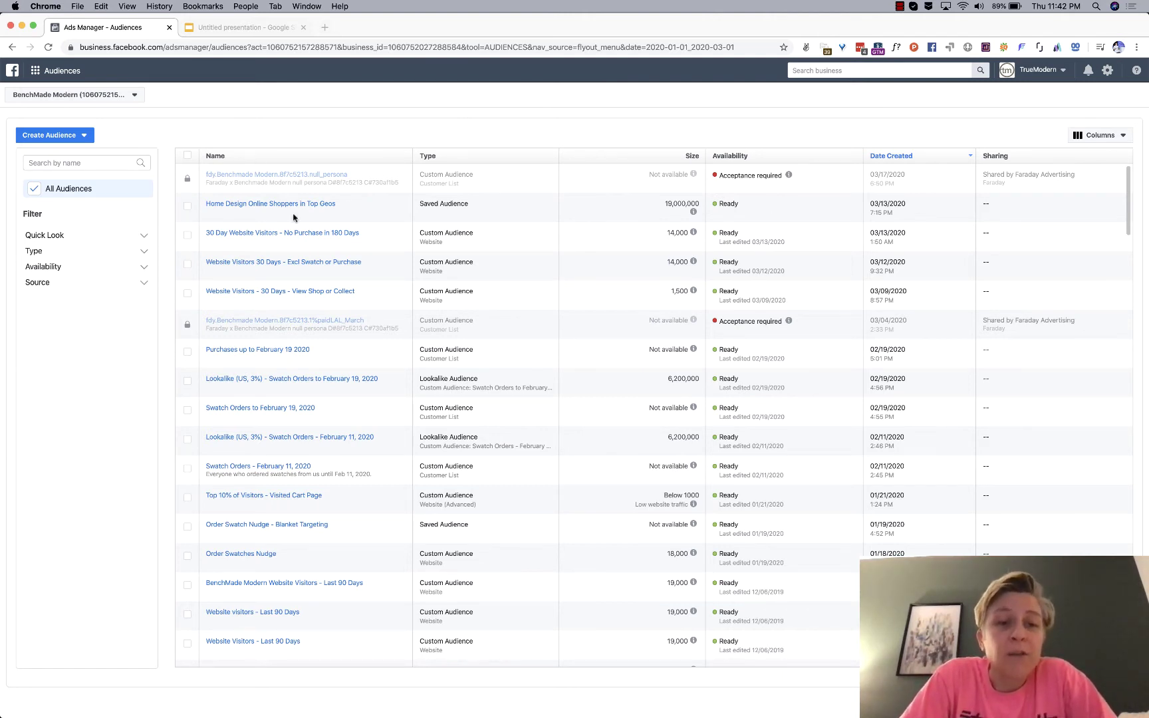
{"action": "mouse_move", "coordinate": [264, 496]}
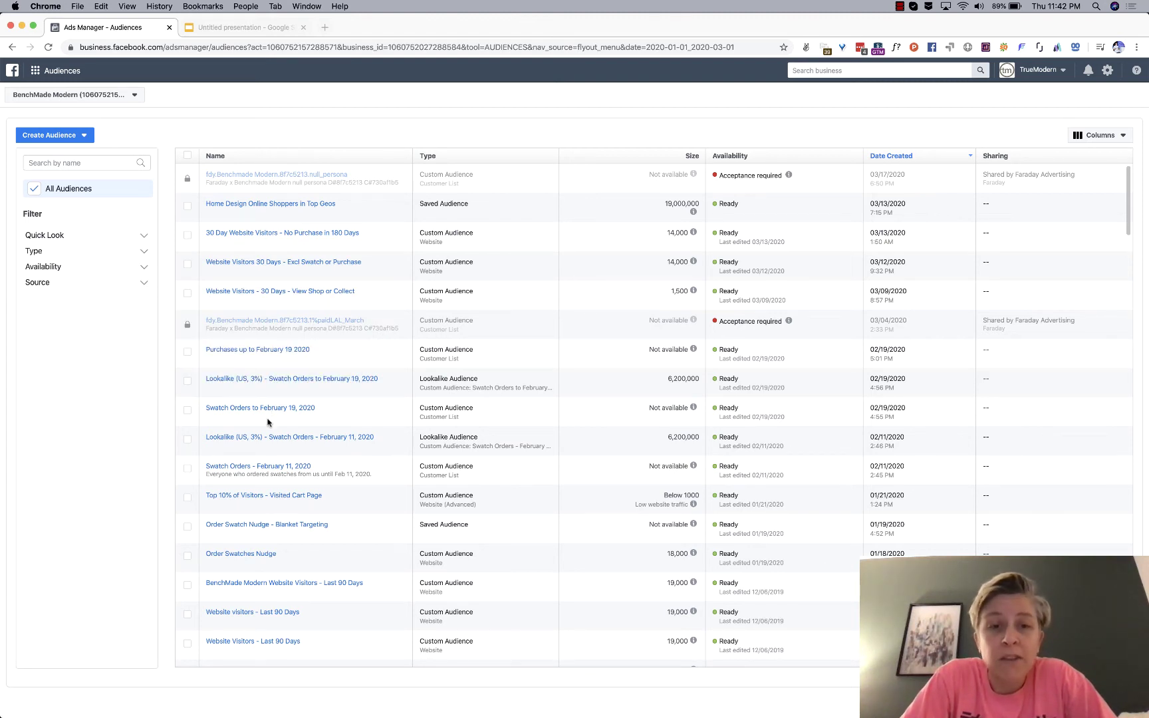
{"action": "left_click", "coordinate": [59, 136]}
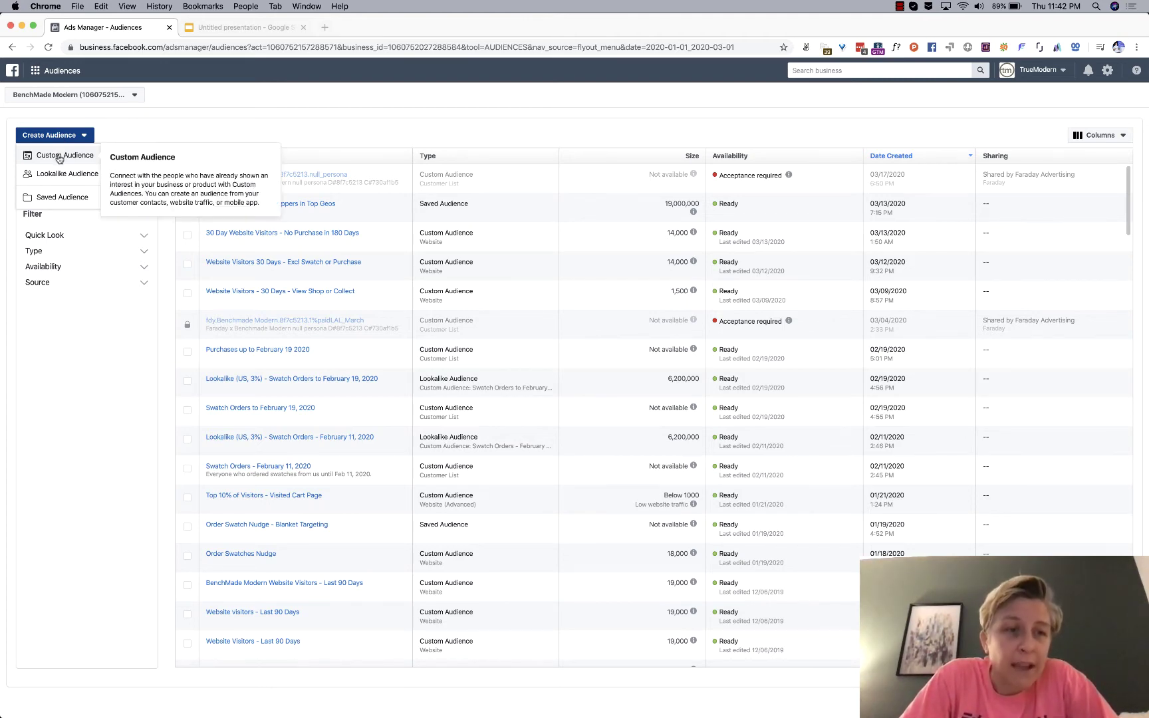
{"action": "left_click", "coordinate": [59, 154]}
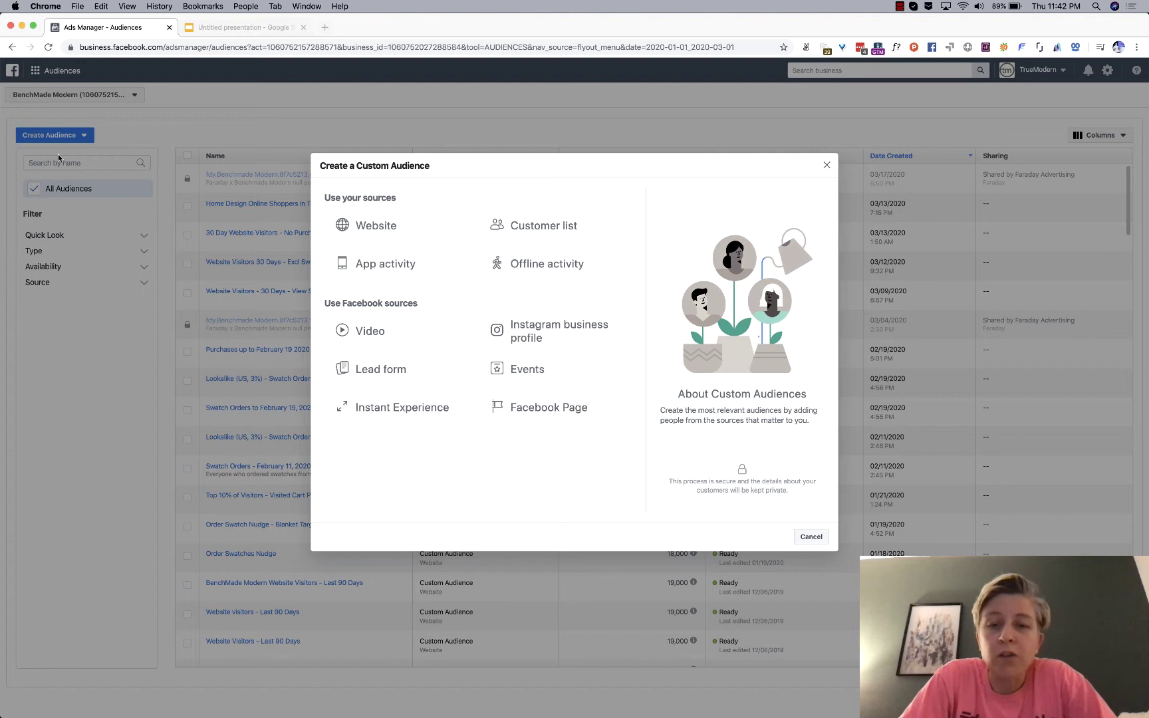
{"action": "mouse_move", "coordinate": [374, 222]}
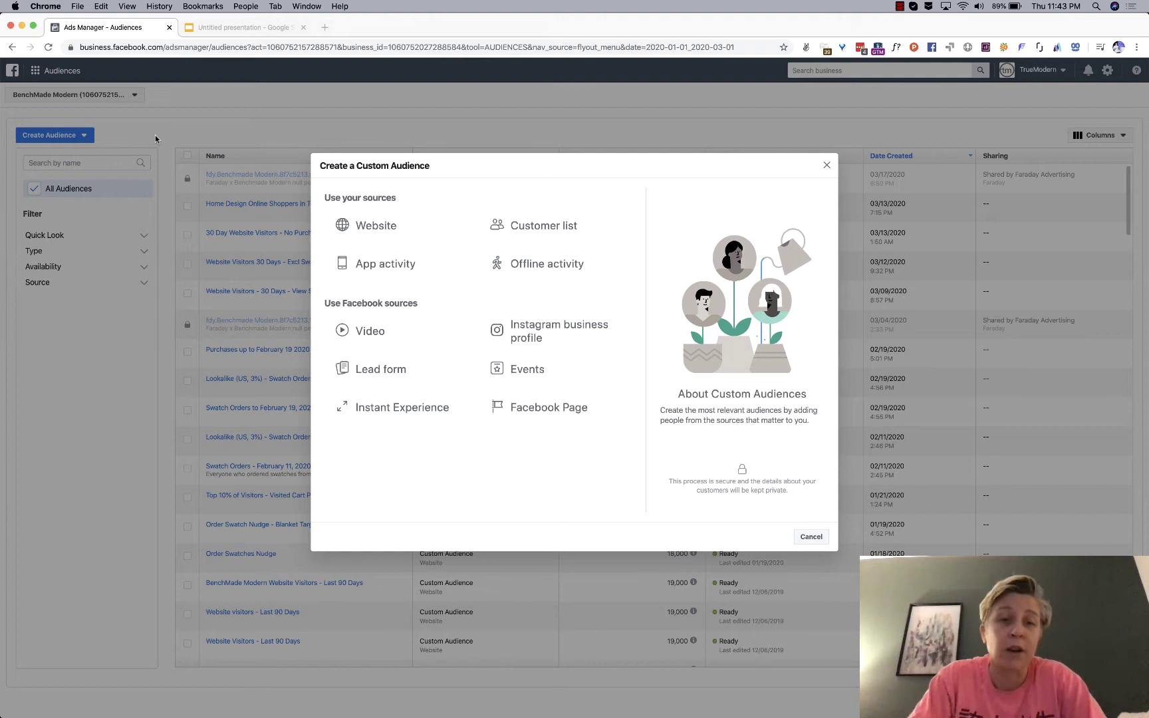
Step: Build the custom audience from Website visitors, keeping ANY as the matching choice
{"action": "left_click", "coordinate": [353, 236]}
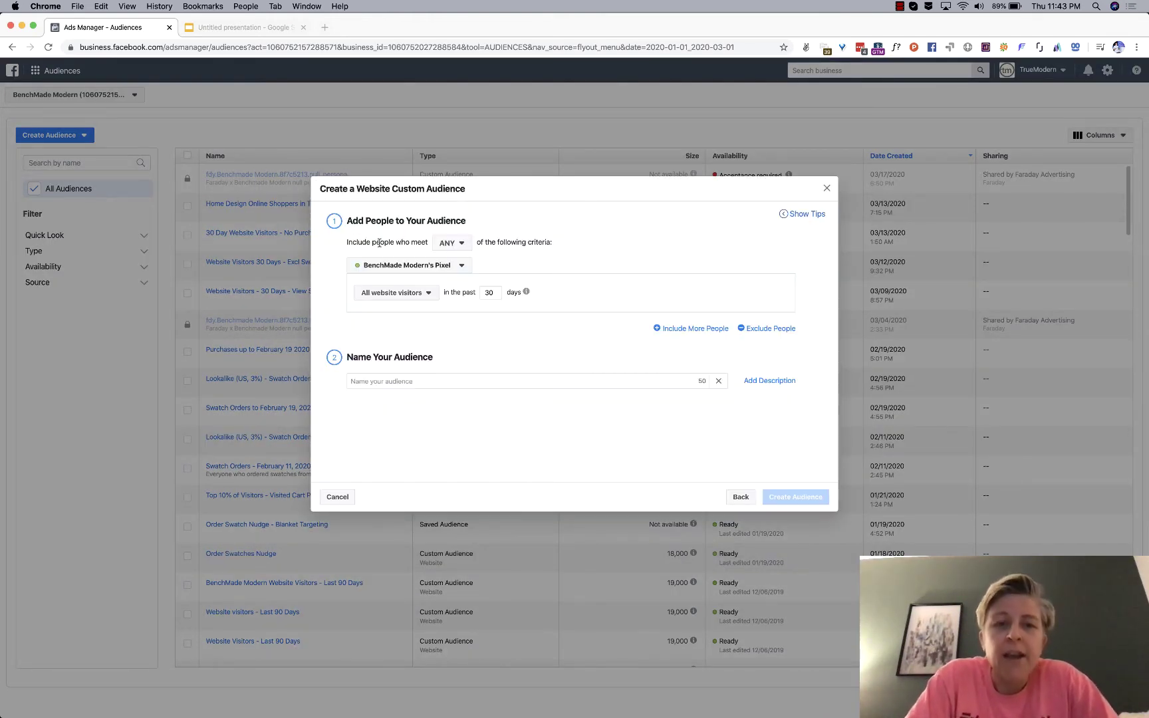
{"action": "left_click", "coordinate": [449, 243]}
{"action": "mouse_move", "coordinate": [453, 262]}
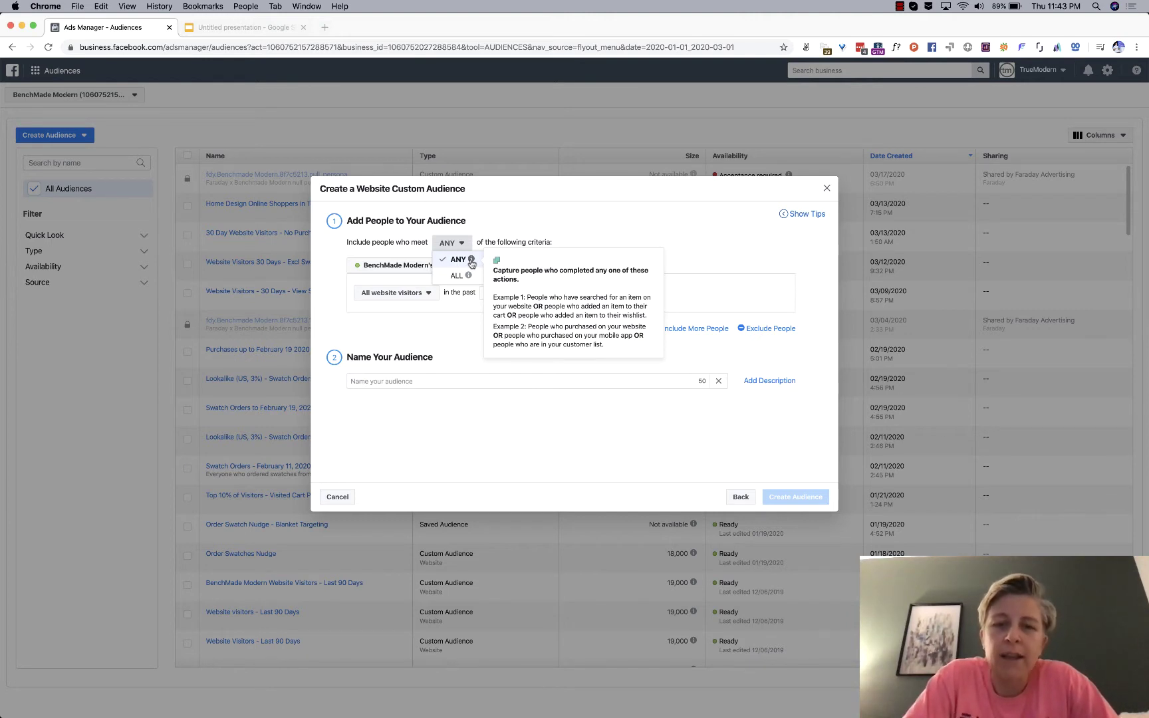
{"action": "left_click", "coordinate": [506, 229]}
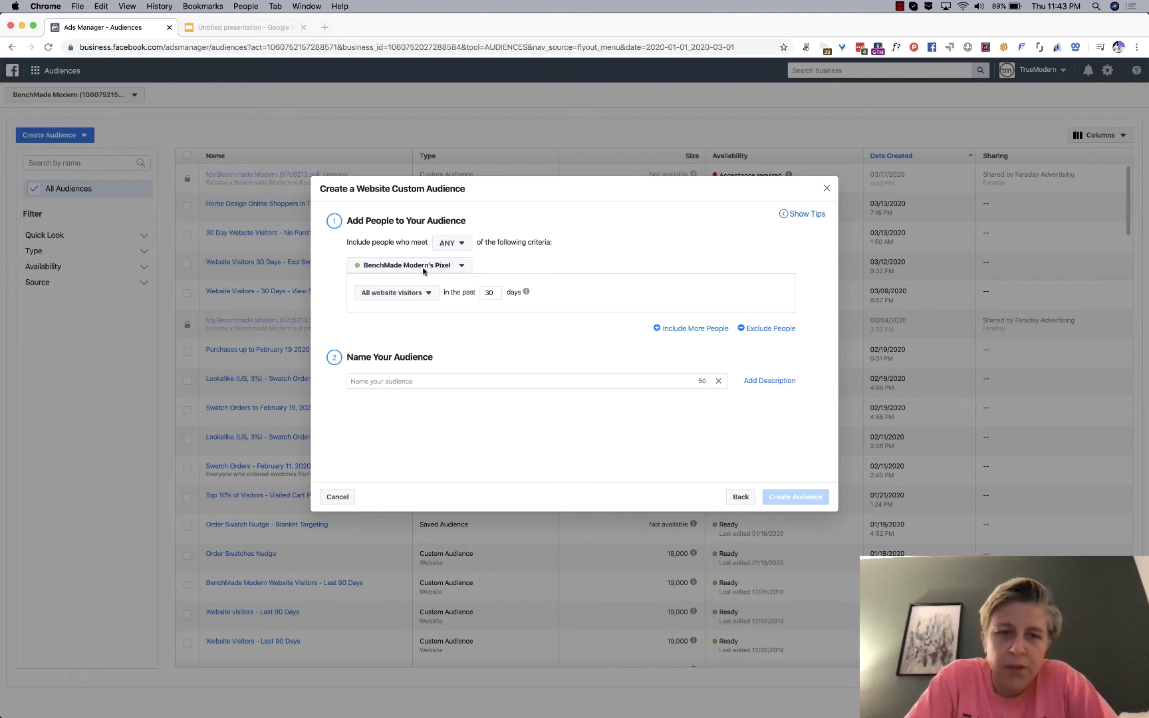
Step: Target people who visited specific web pages, trying then removing a 'sofa' URL keyword
{"action": "left_click", "coordinate": [409, 293]}
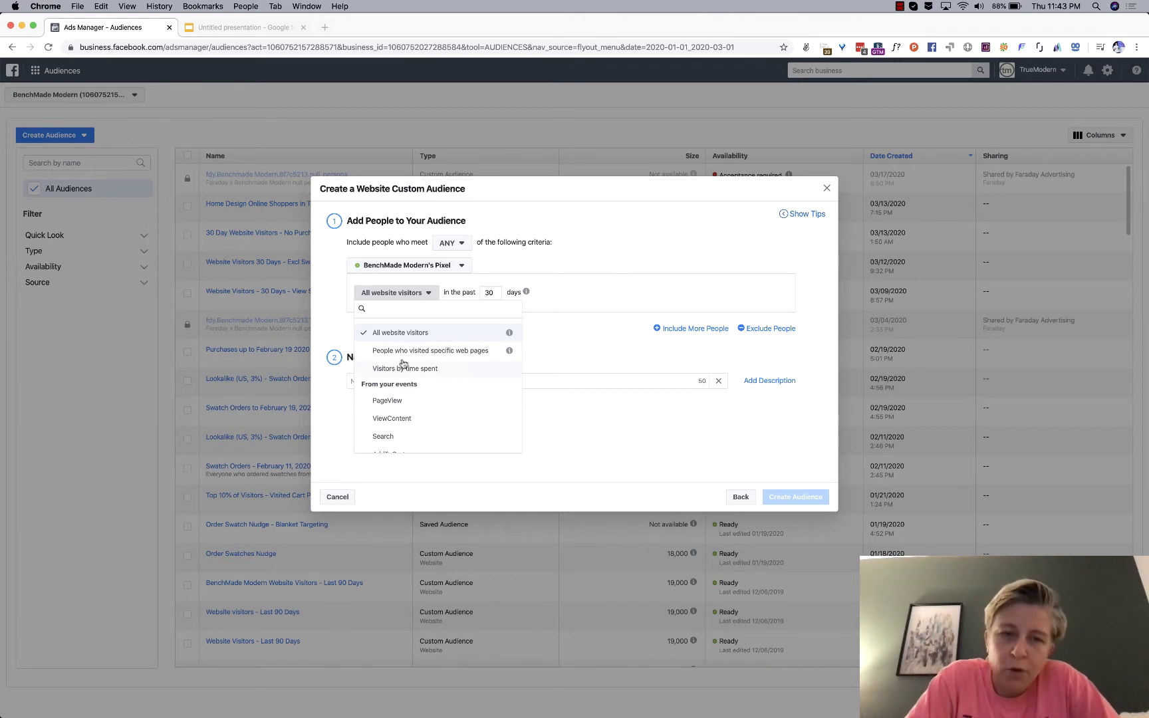
{"action": "left_click", "coordinate": [404, 351]}
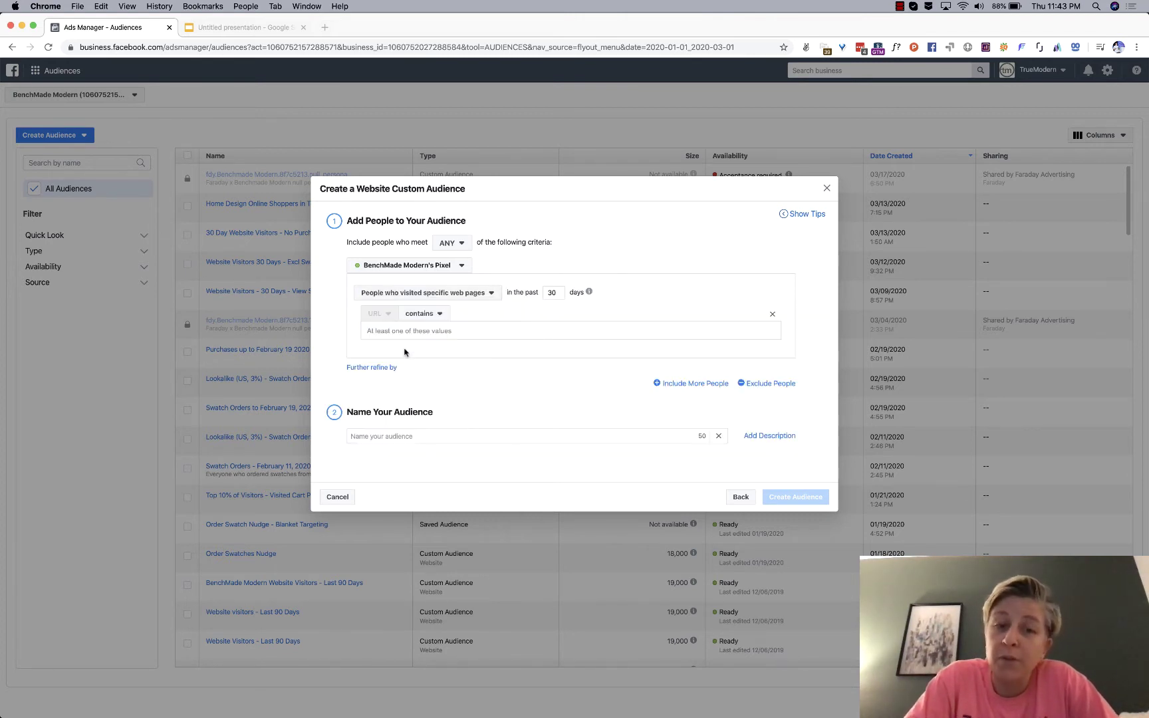
{"action": "left_click", "coordinate": [407, 334]}
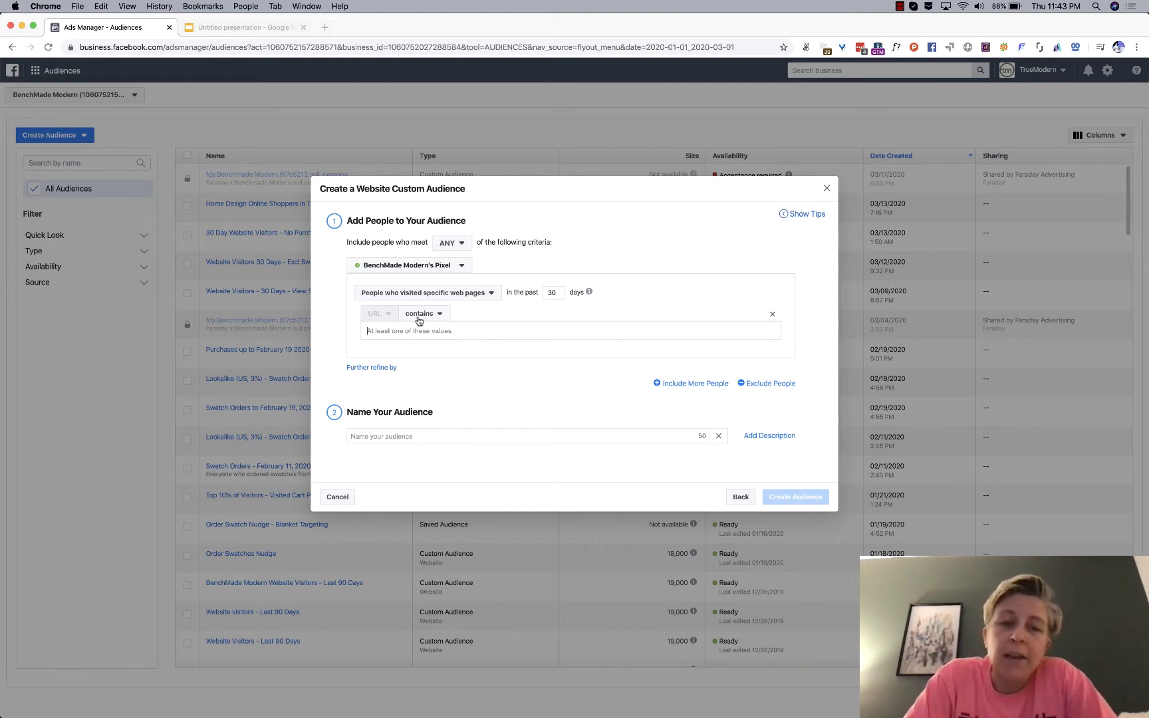
{"action": "type", "text": "sofa"}
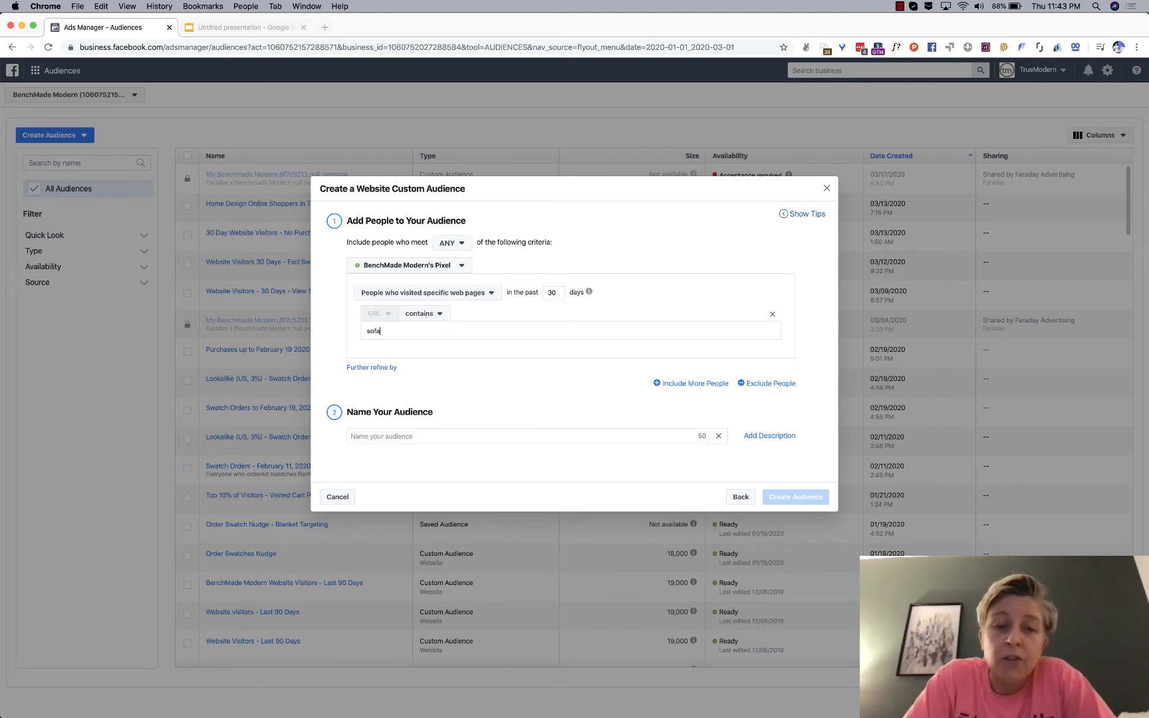
{"action": "key", "text": "super+a"}
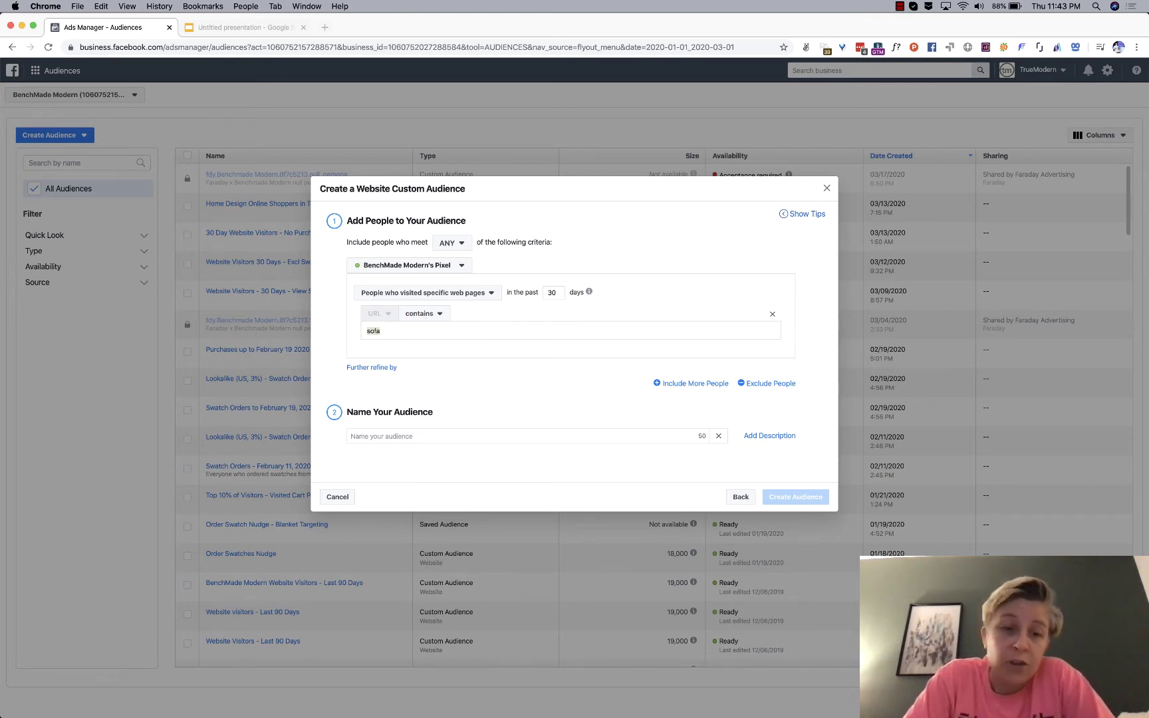
{"action": "key", "text": "BackSpace"}
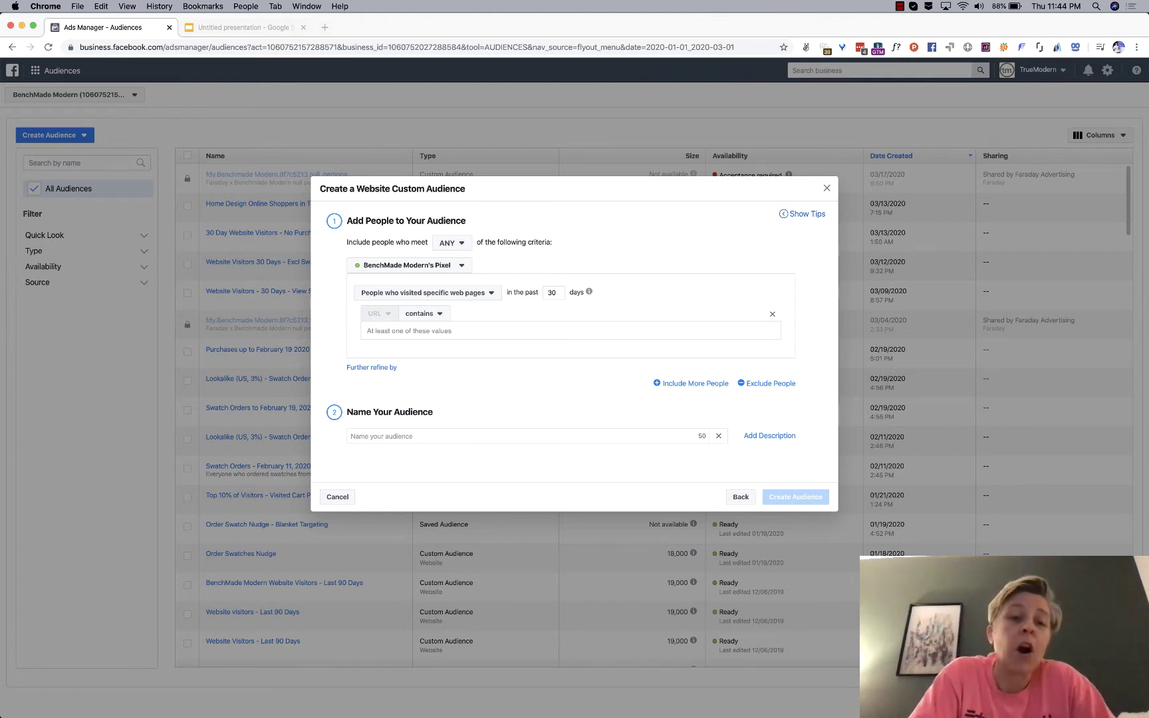
Step: Switch the rule back to all website visitors with a 7-day retention period
{"action": "left_click", "coordinate": [451, 300]}
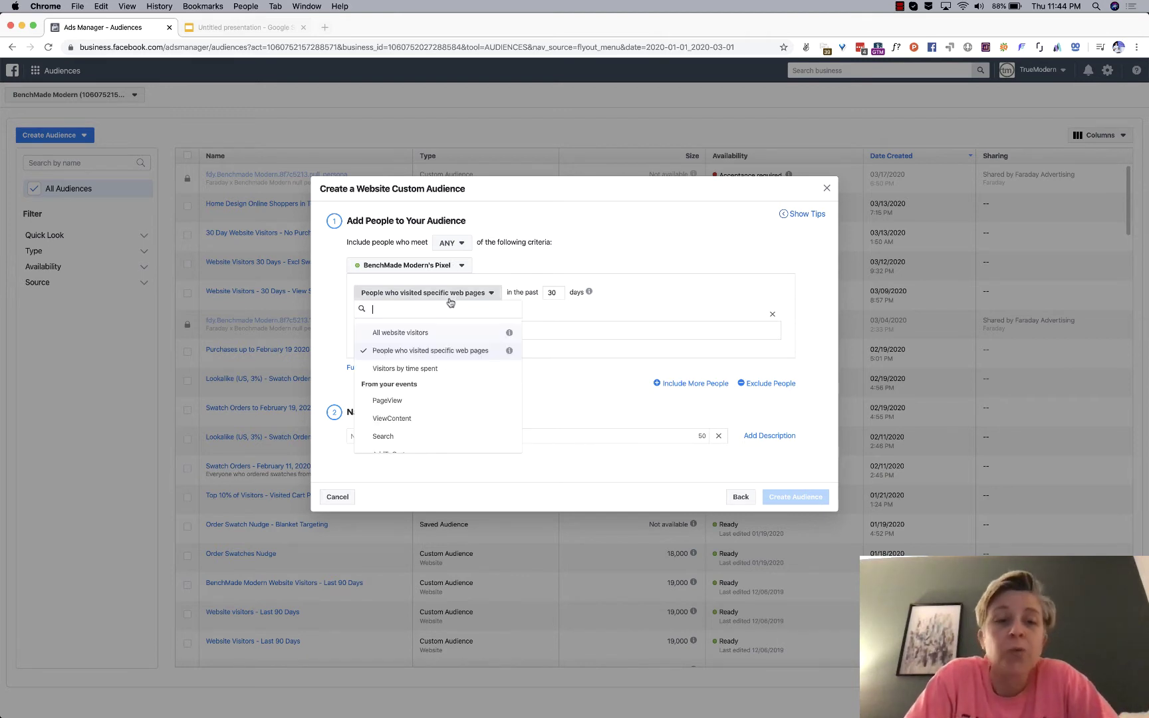
{"action": "left_click", "coordinate": [423, 333]}
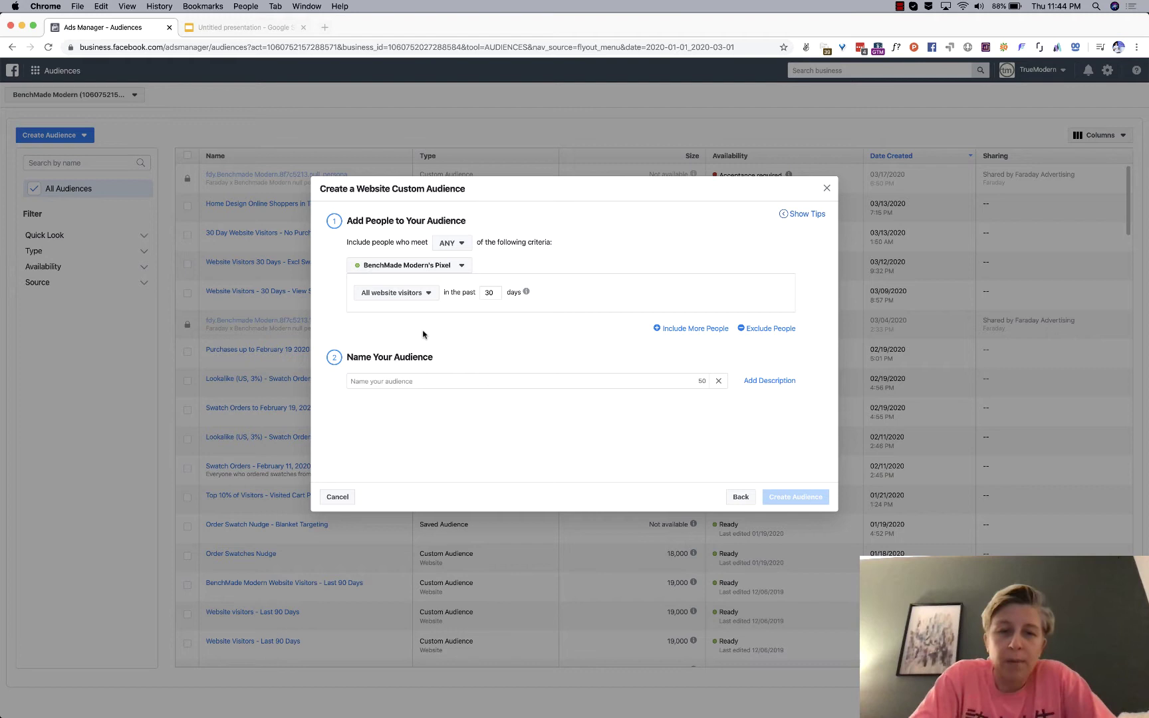
{"action": "mouse_move", "coordinate": [527, 295]}
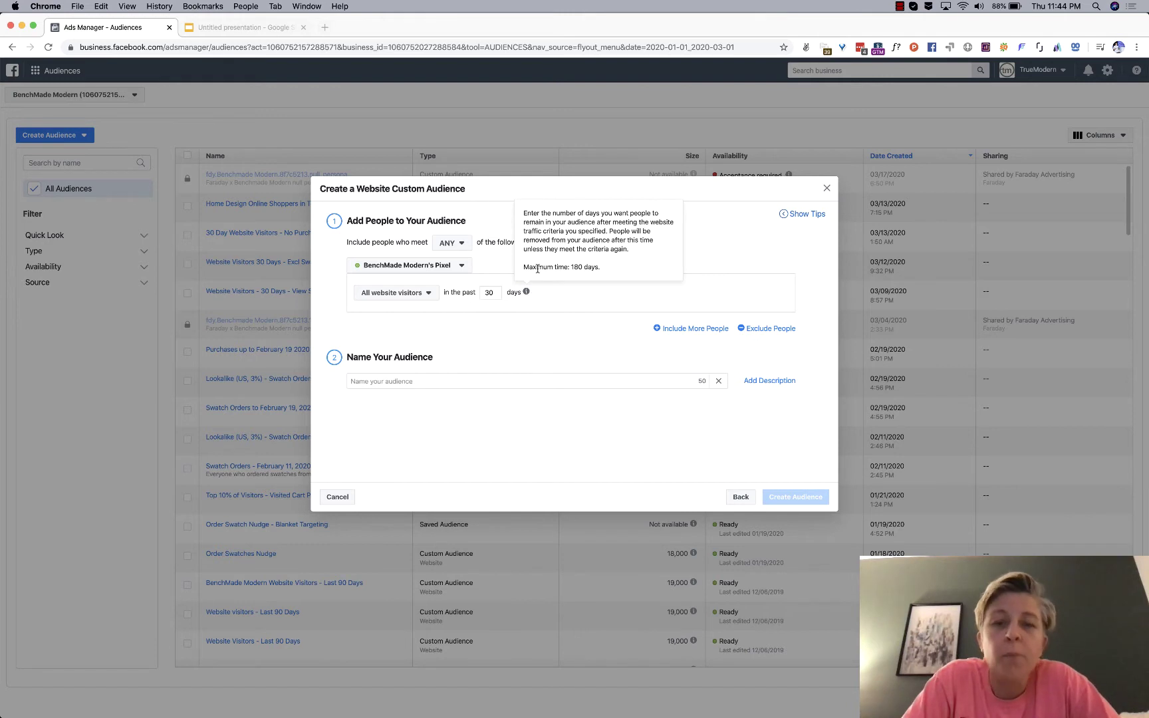
{"action": "double_click", "coordinate": [488, 293]}
{"action": "type", "text": "7"}
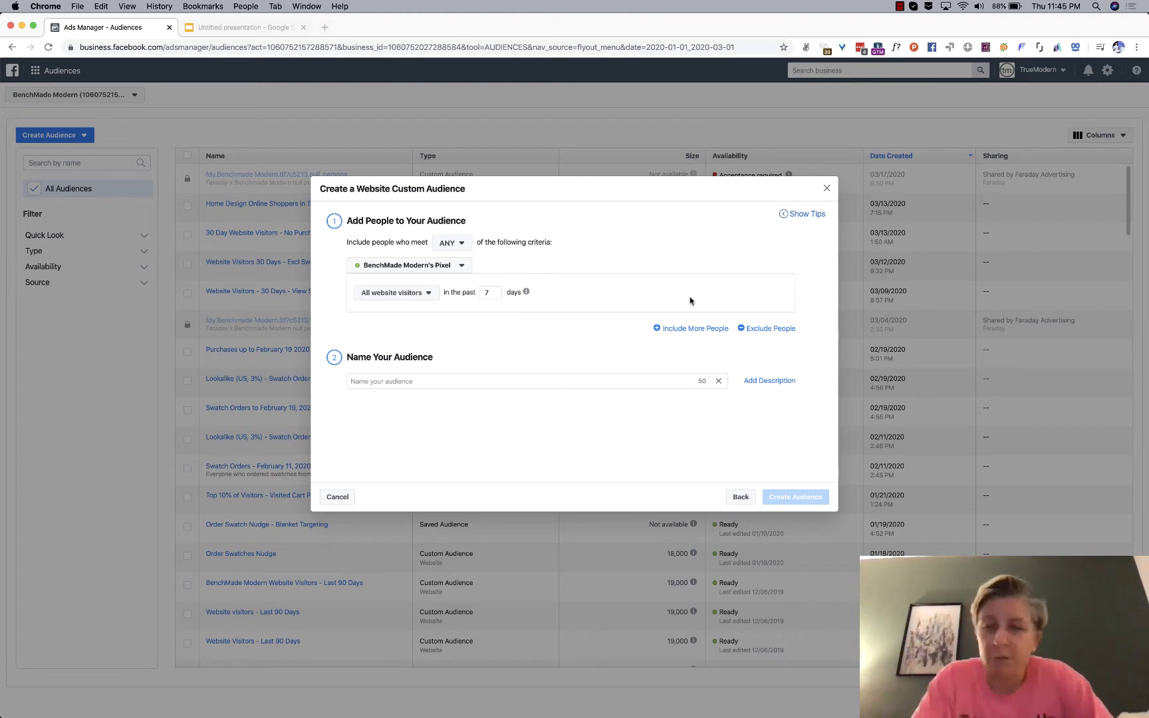
Step: Add an exclusion rule for people who triggered the Purchase event
{"action": "left_click", "coordinate": [758, 329]}
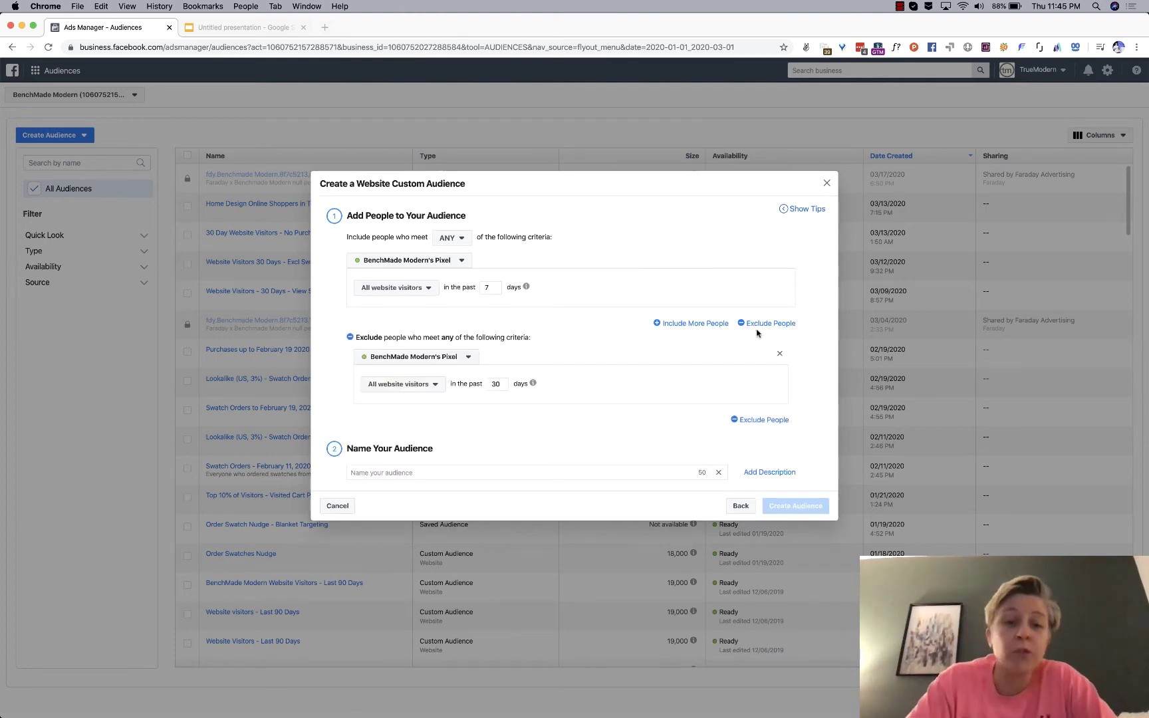
{"action": "left_click", "coordinate": [406, 386]}
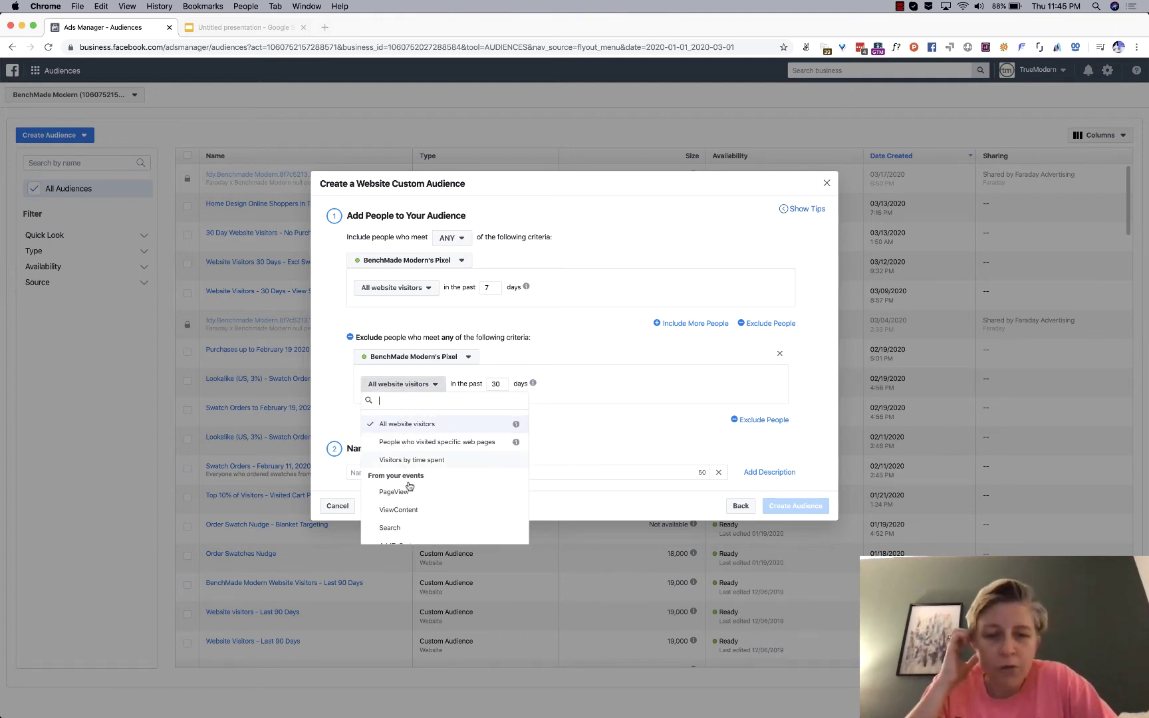
{"action": "scroll", "coordinate": [408, 498], "scroll_direction": "down", "scroll_amount": 3}
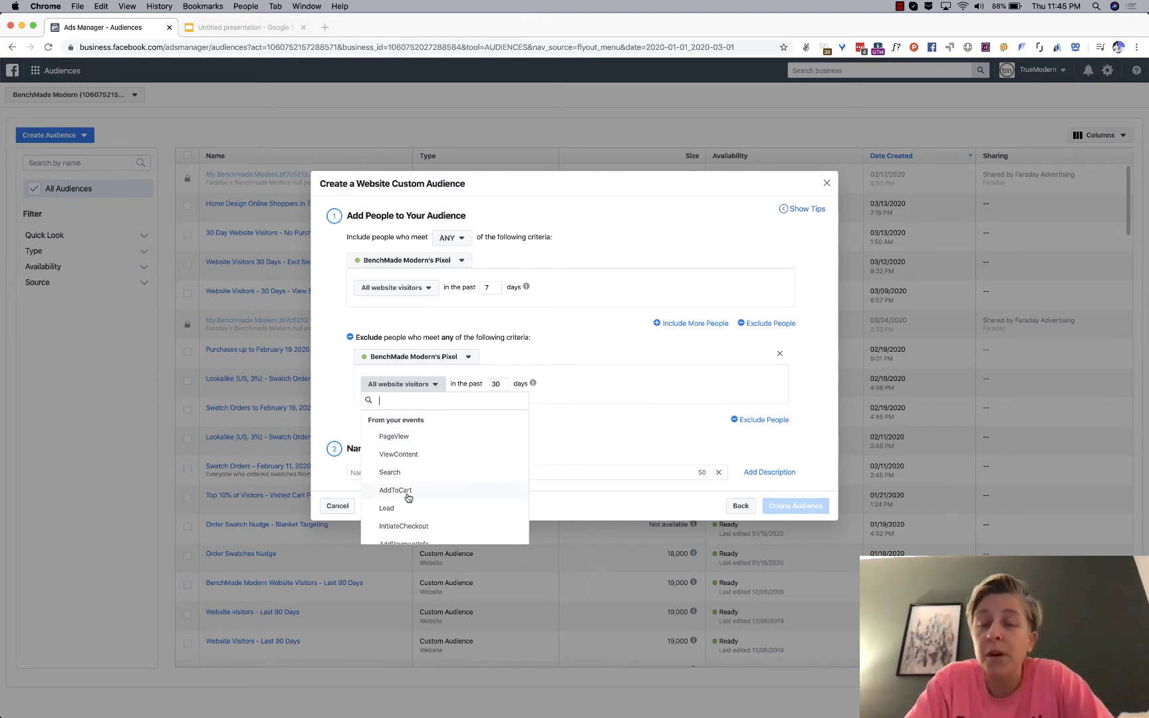
{"action": "scroll", "coordinate": [407, 497], "scroll_direction": "down", "scroll_amount": 2}
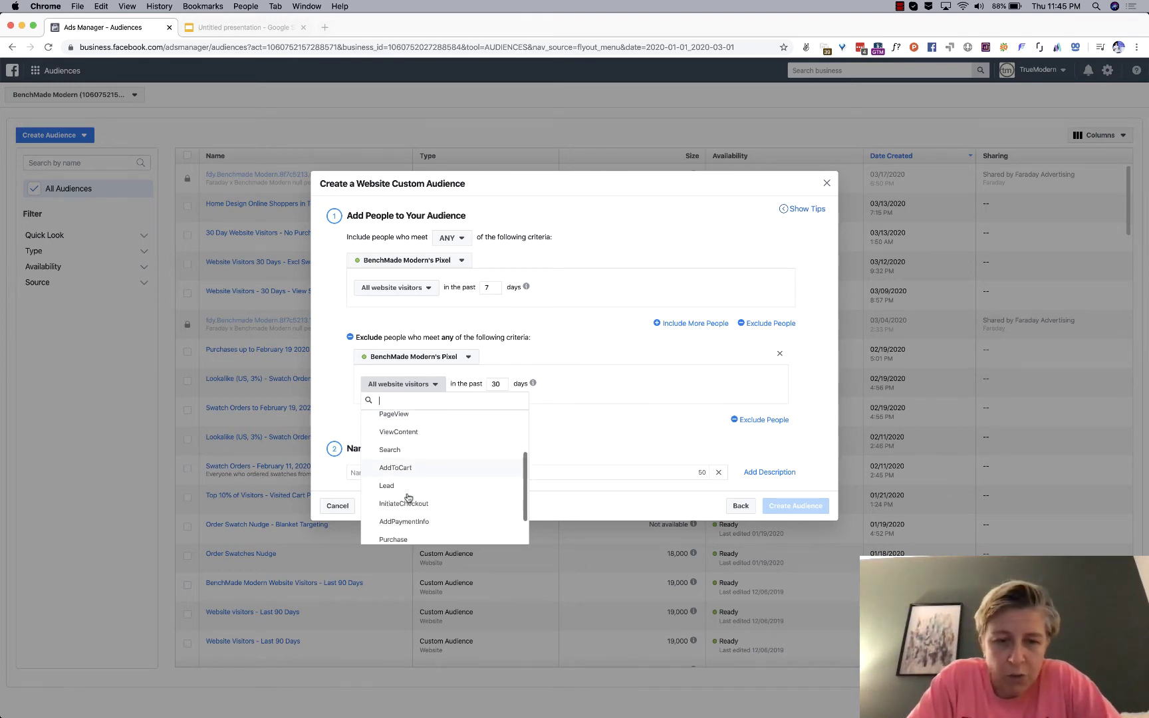
{"action": "scroll", "coordinate": [422, 492], "scroll_direction": "down", "scroll_amount": 2}
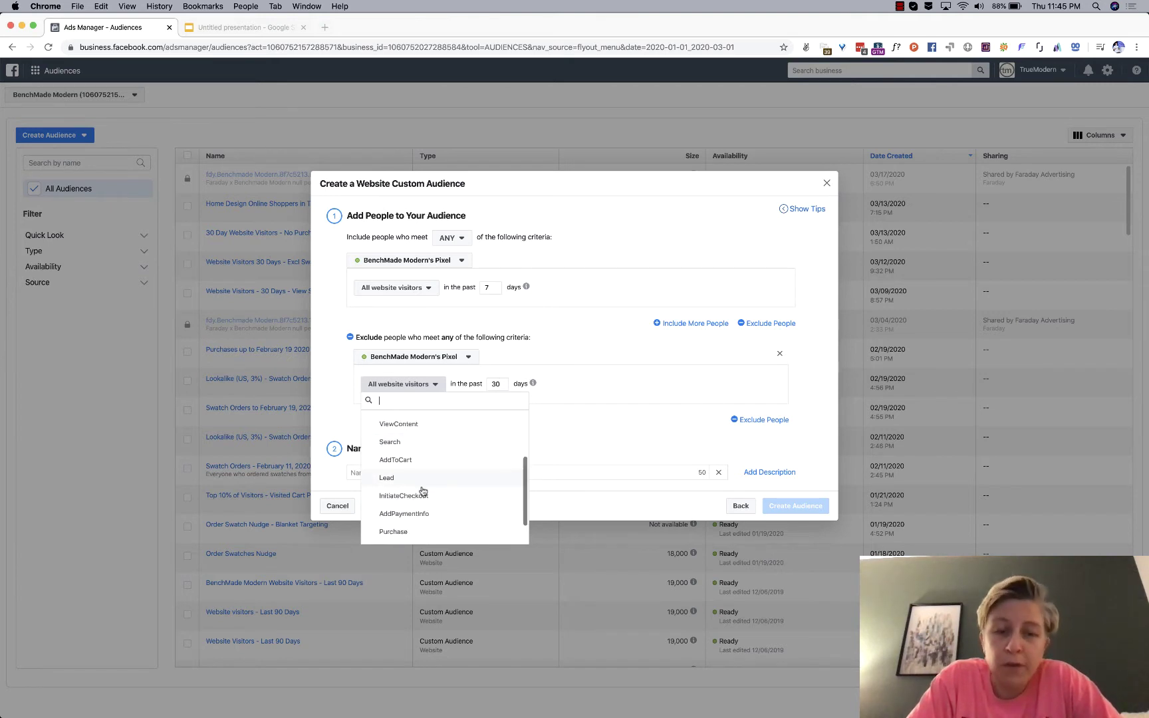
{"action": "left_click", "coordinate": [403, 507]}
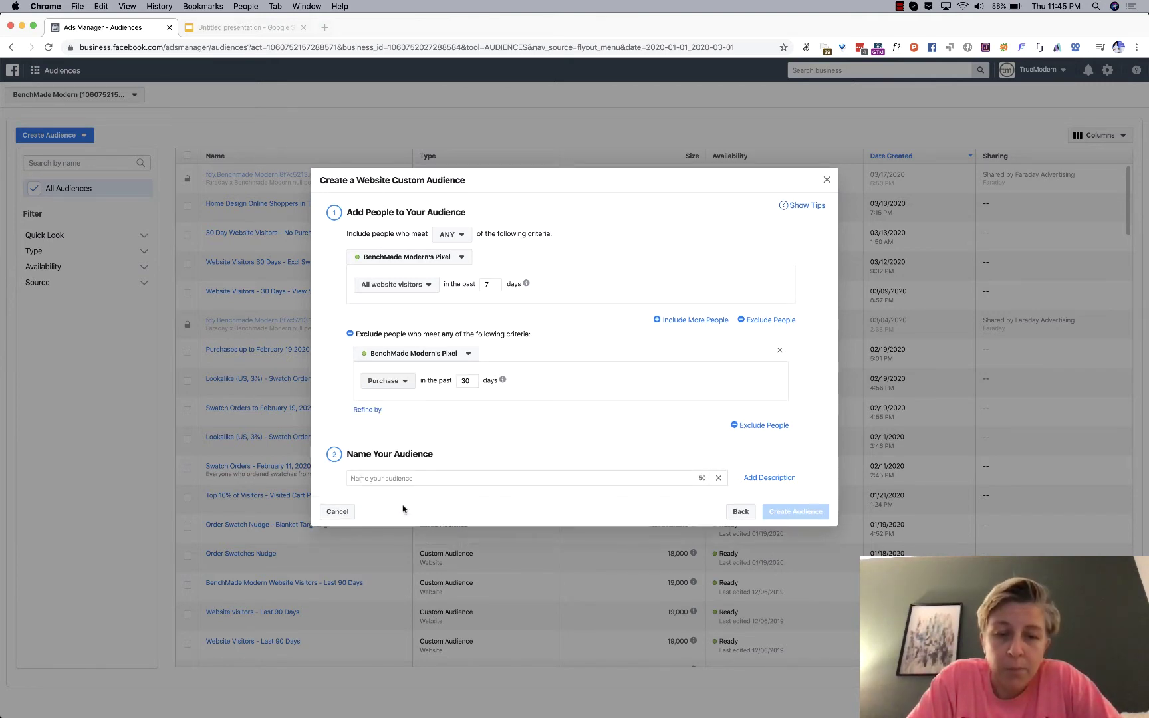
{"action": "left_click", "coordinate": [410, 381]}
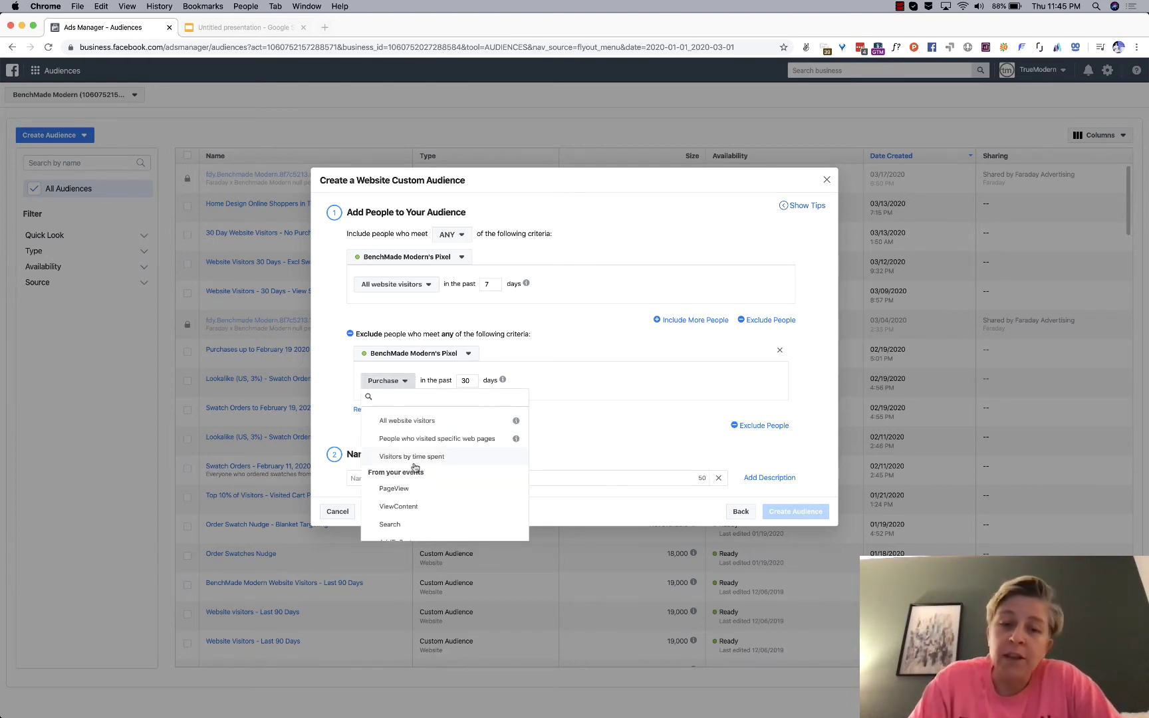
{"action": "left_click", "coordinate": [682, 408]}
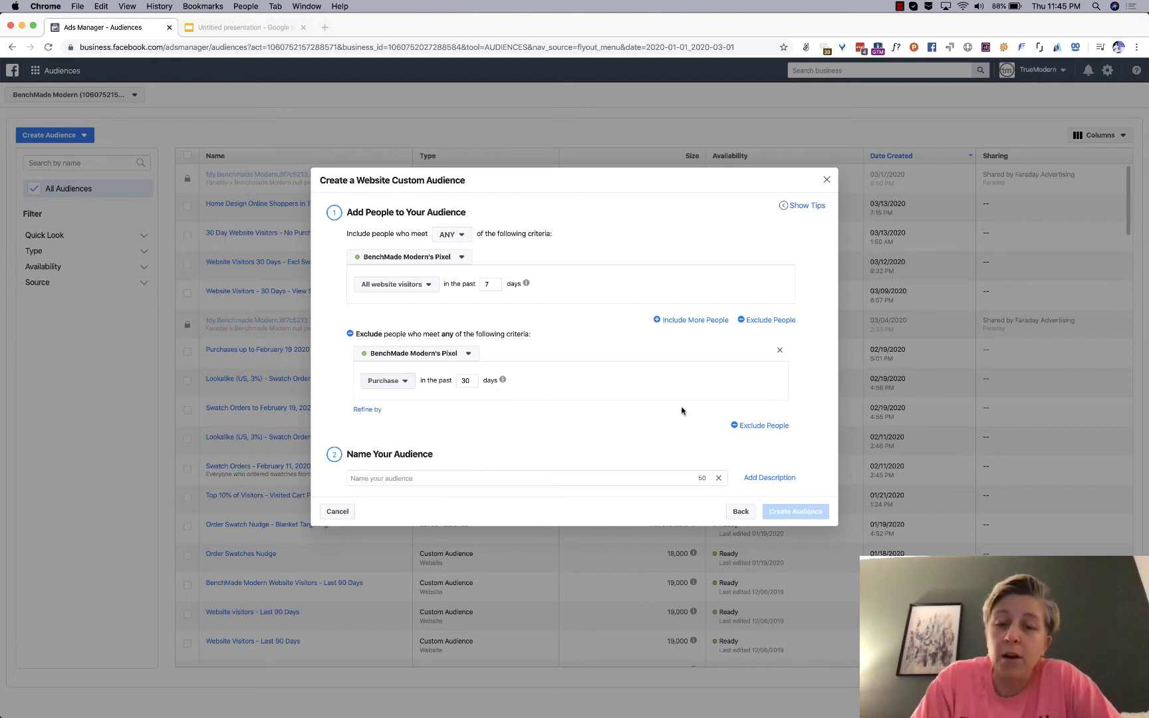
Step: Add a second all-website-visitors exclusion, checking its event and pixel settings unchanged
{"action": "left_click", "coordinate": [753, 427]}
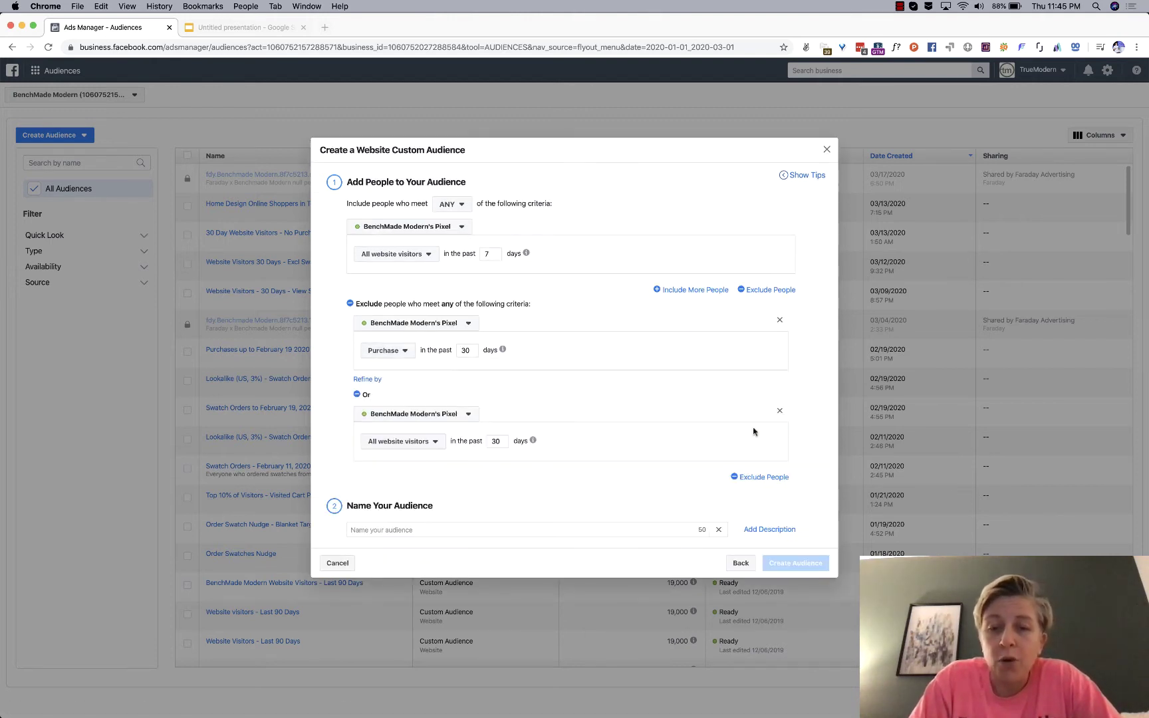
{"action": "left_click", "coordinate": [401, 353]}
{"action": "scroll", "coordinate": [416, 429], "scroll_direction": "down", "scroll_amount": 5}
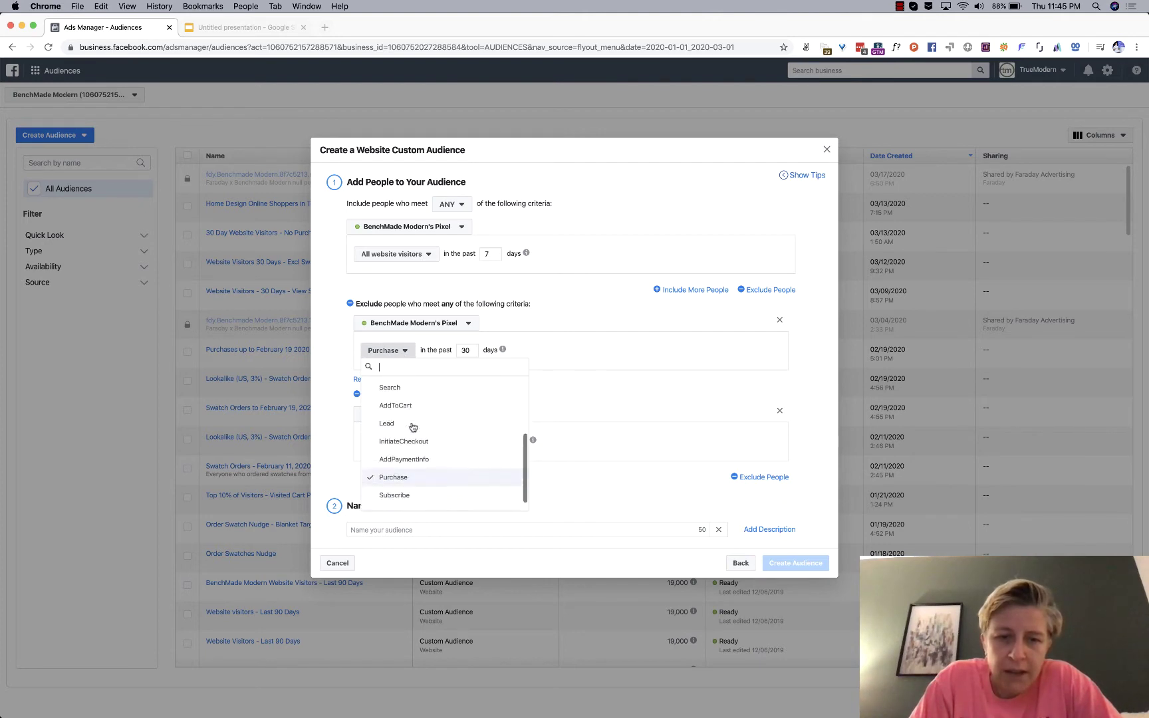
{"action": "scroll", "coordinate": [416, 429], "scroll_direction": "up", "scroll_amount": 5}
{"action": "left_click", "coordinate": [682, 309]}
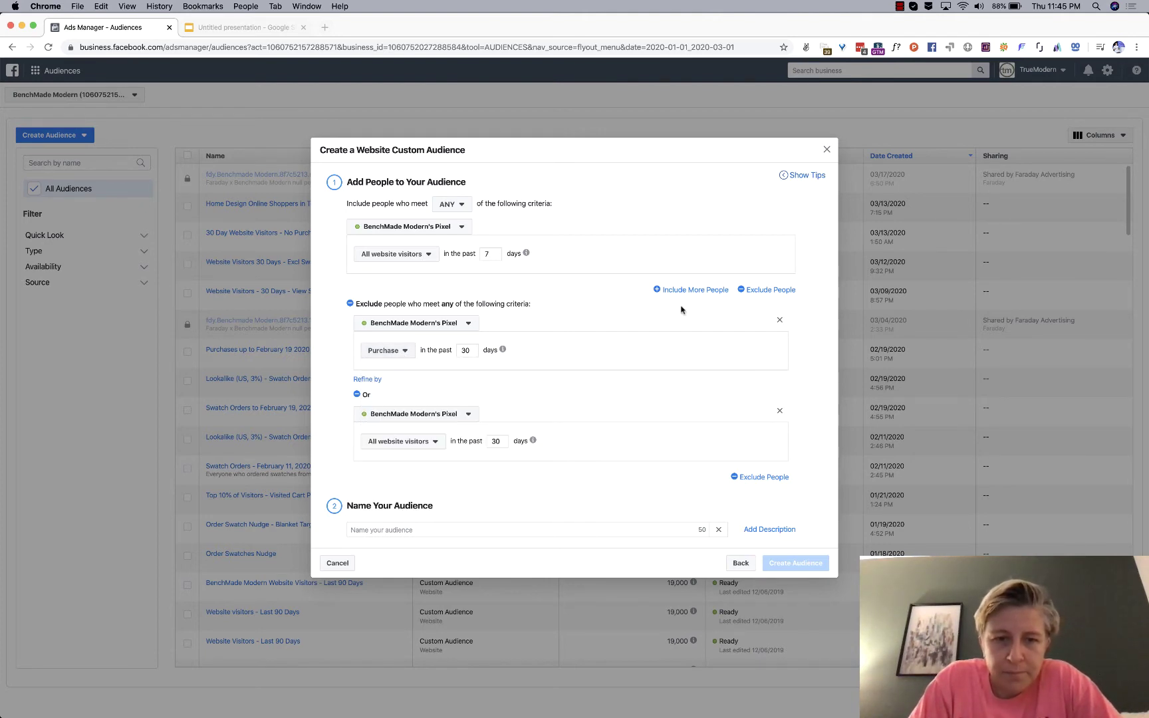
{"action": "left_click", "coordinate": [405, 322]}
{"action": "left_click", "coordinate": [404, 323]}
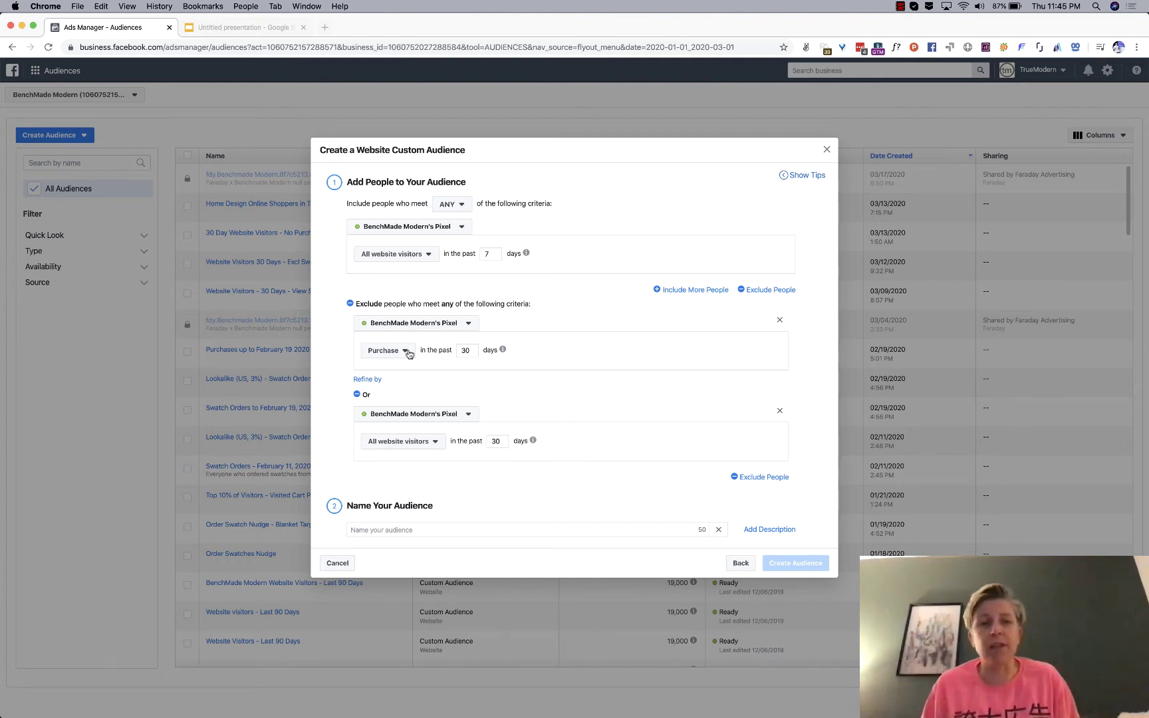
Step: Discard the website audience draft, preview the Customer list option, then return to source choices
{"action": "left_click", "coordinate": [826, 150]}
{"action": "left_click", "coordinate": [53, 135]}
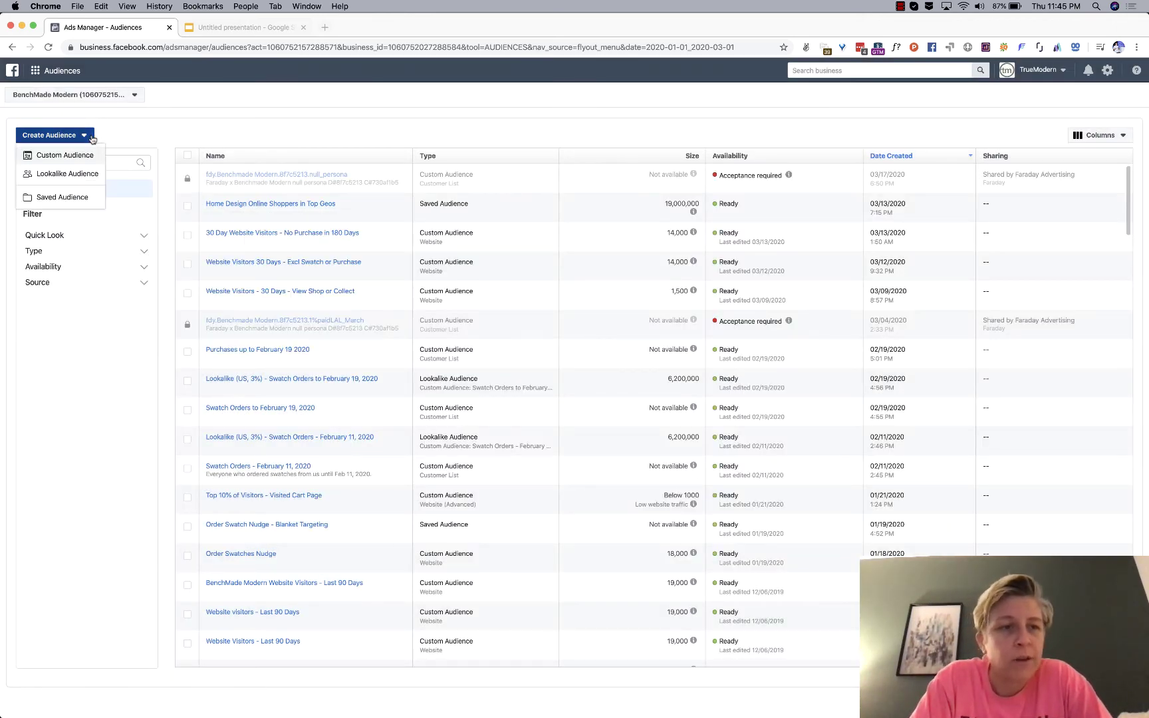
{"action": "left_click", "coordinate": [63, 162]}
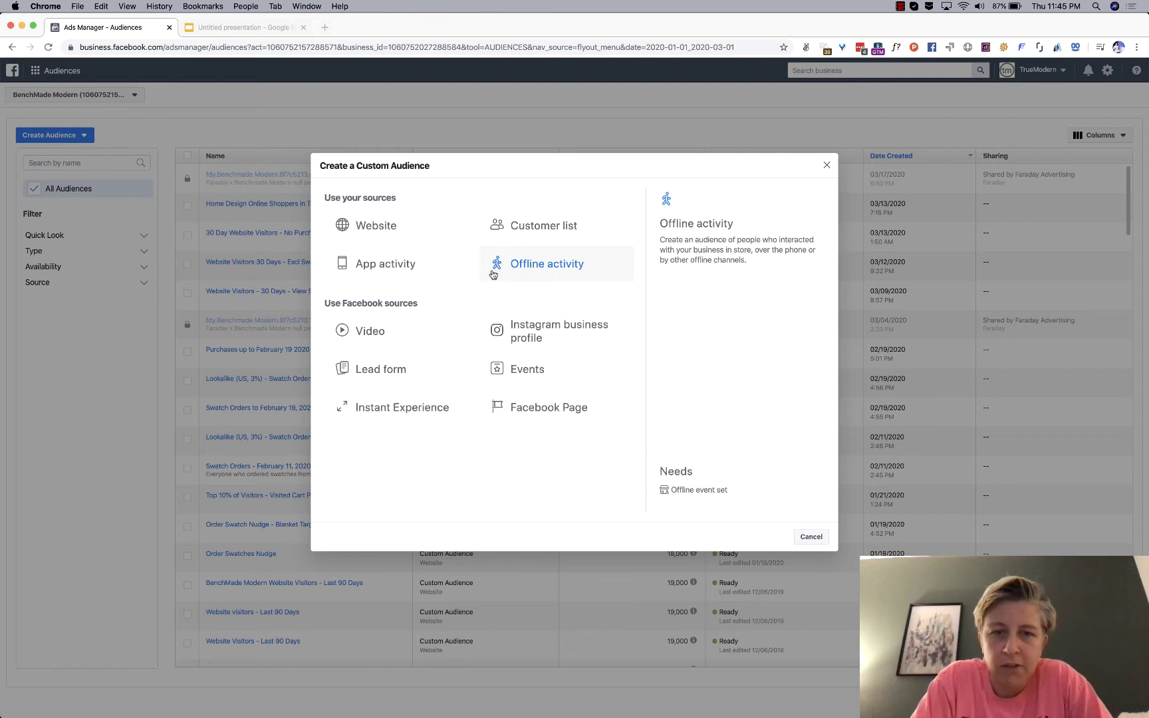
{"action": "left_click", "coordinate": [516, 229]}
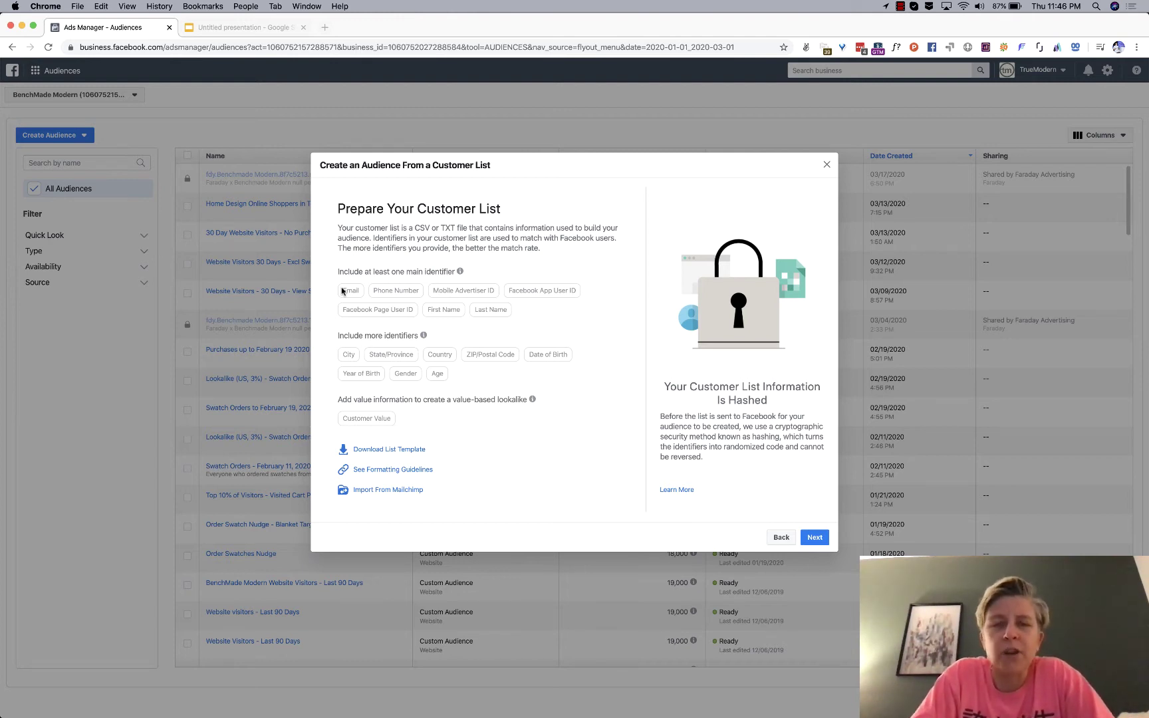
{"action": "left_click", "coordinate": [825, 169]}
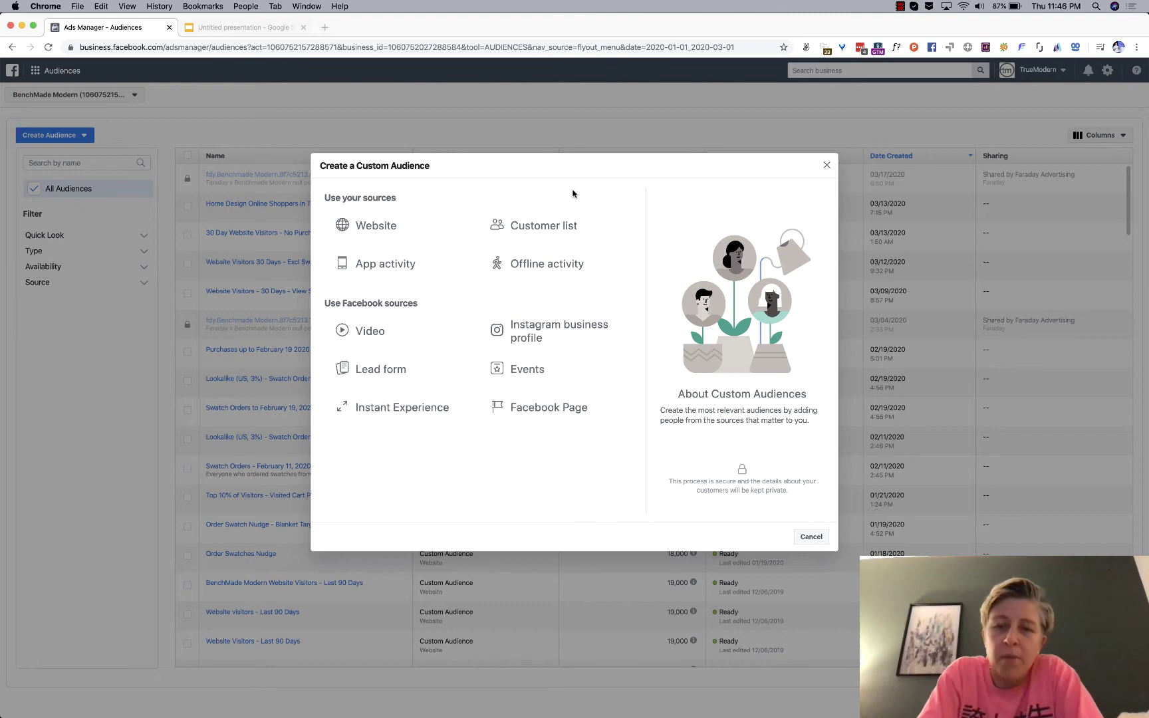
Step: Start a fresh Website audience of all visitors over the past 7 days
{"action": "left_click", "coordinate": [377, 224]}
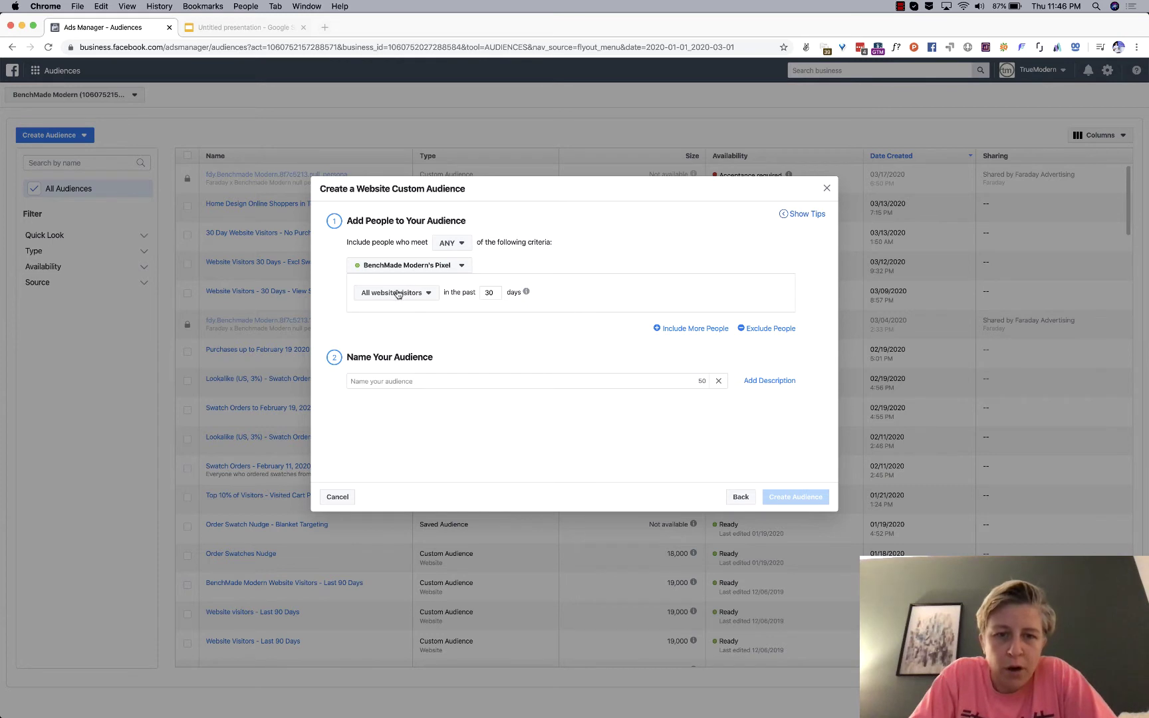
{"action": "double_click", "coordinate": [497, 291]}
{"action": "type", "text": "7"}
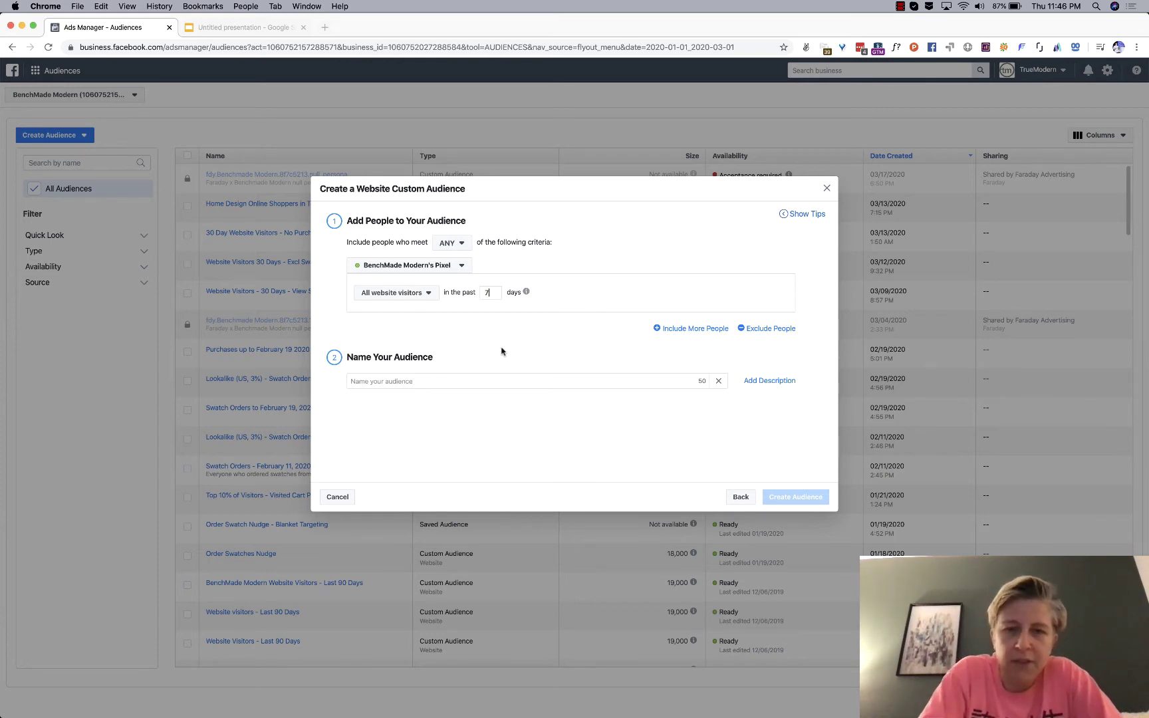
Step: Add a Purchase event exclusion and set its lookback to 30 days
{"action": "left_click", "coordinate": [761, 330]}
{"action": "left_click", "coordinate": [408, 386]}
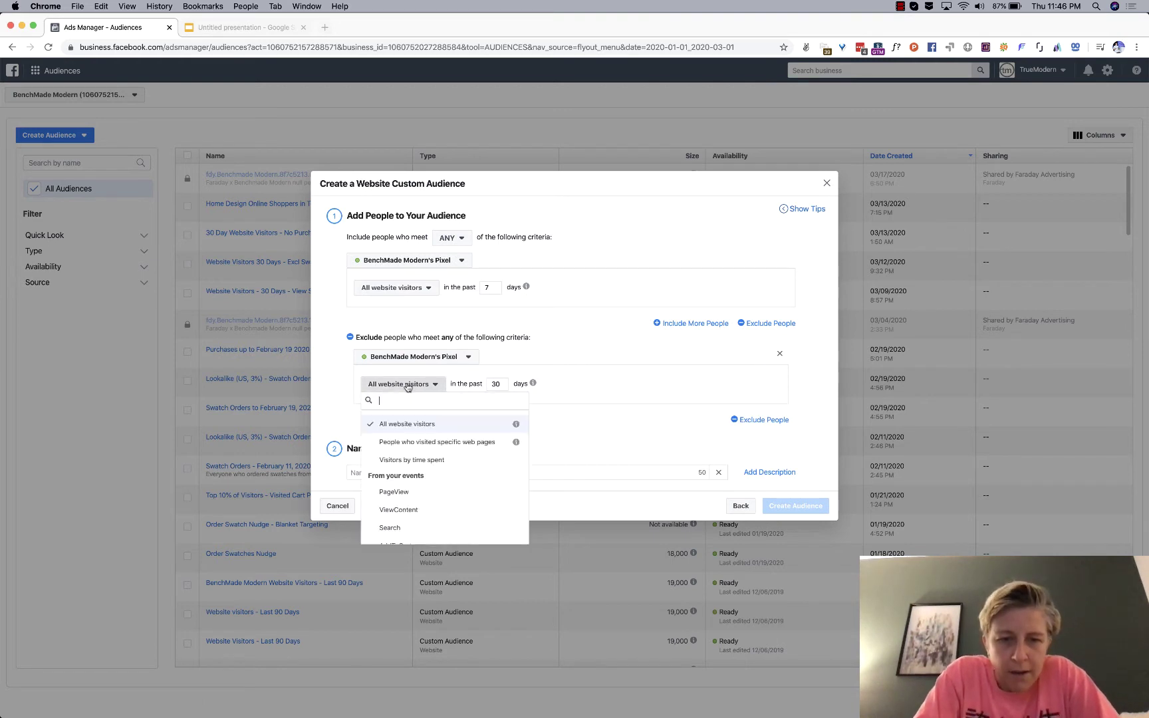
{"action": "scroll", "coordinate": [406, 485], "scroll_direction": "down", "scroll_amount": 5}
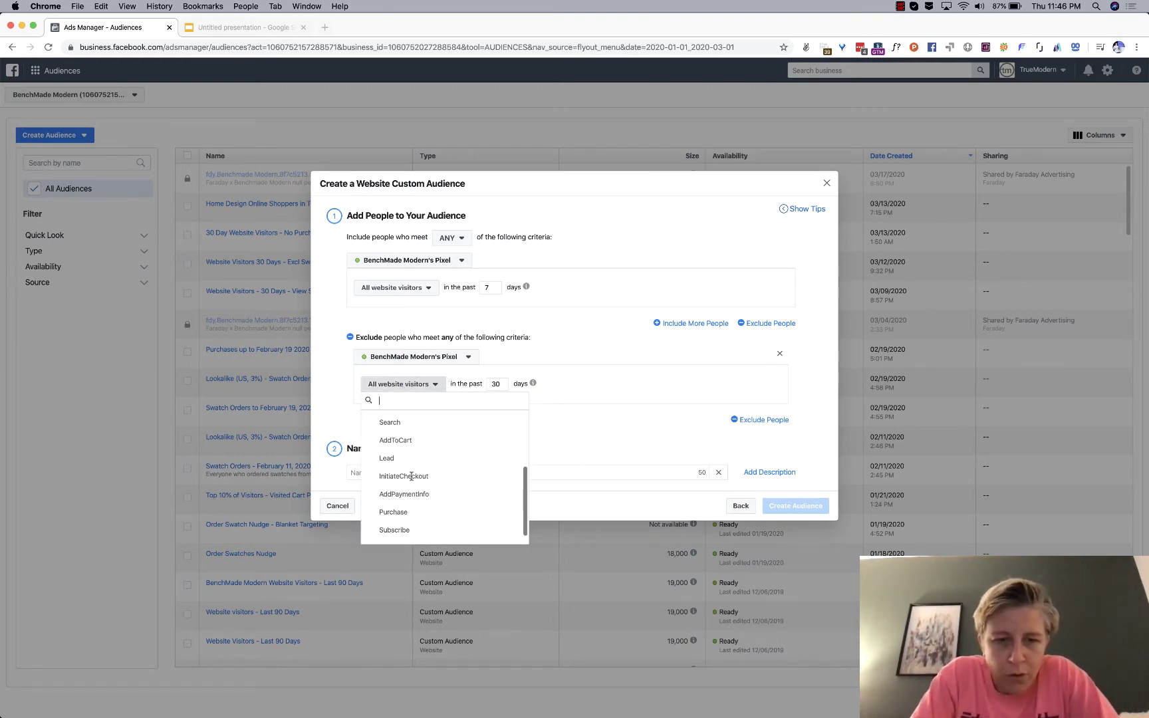
{"action": "left_click", "coordinate": [407, 501]}
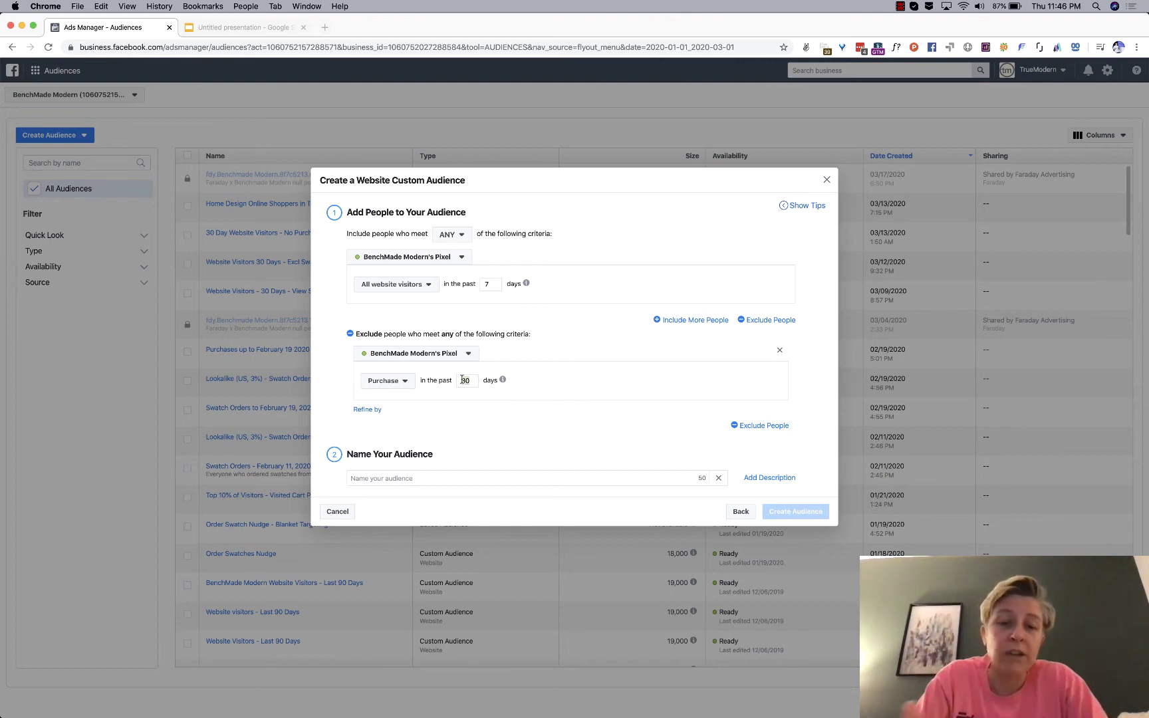
{"action": "mouse_move", "coordinate": [503, 379]}
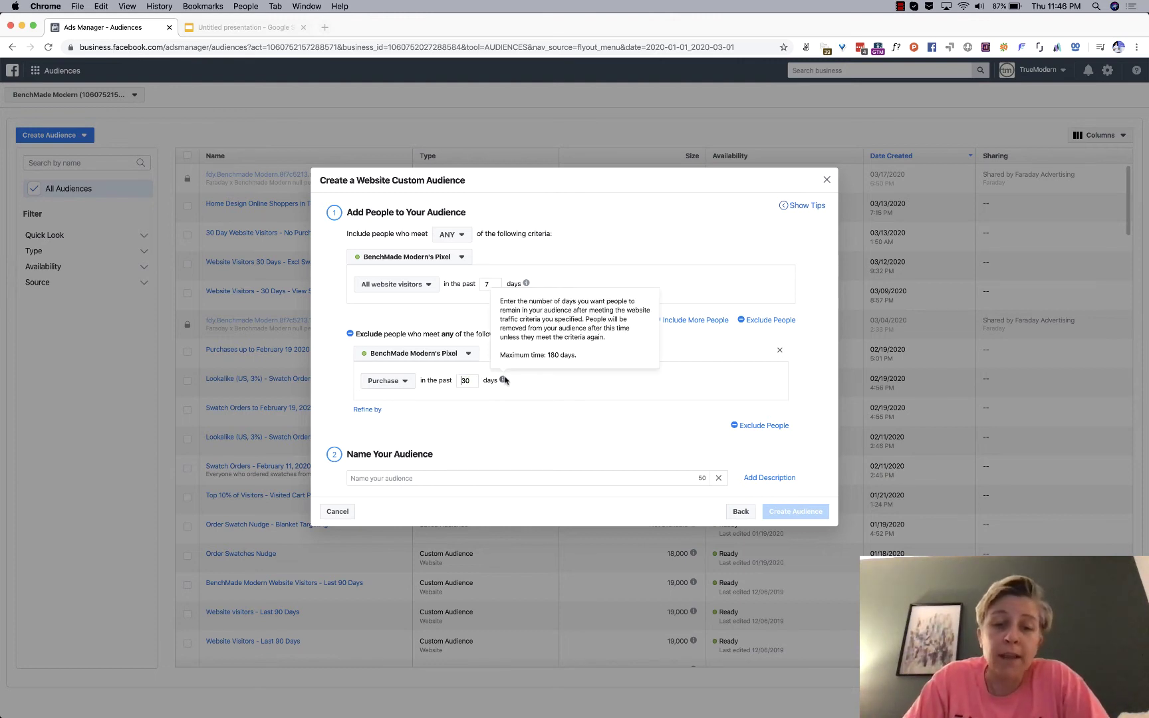
{"action": "double_click", "coordinate": [465, 380]}
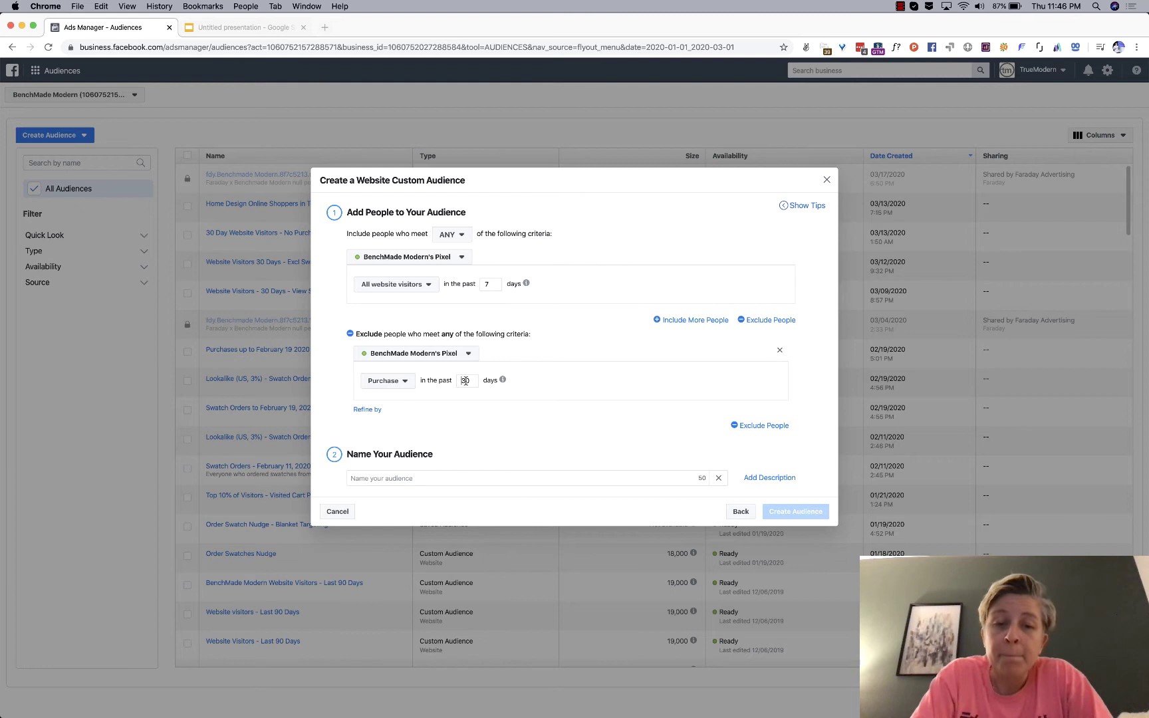
{"action": "type", "text": "1"}
{"action": "type", "text": "8"}
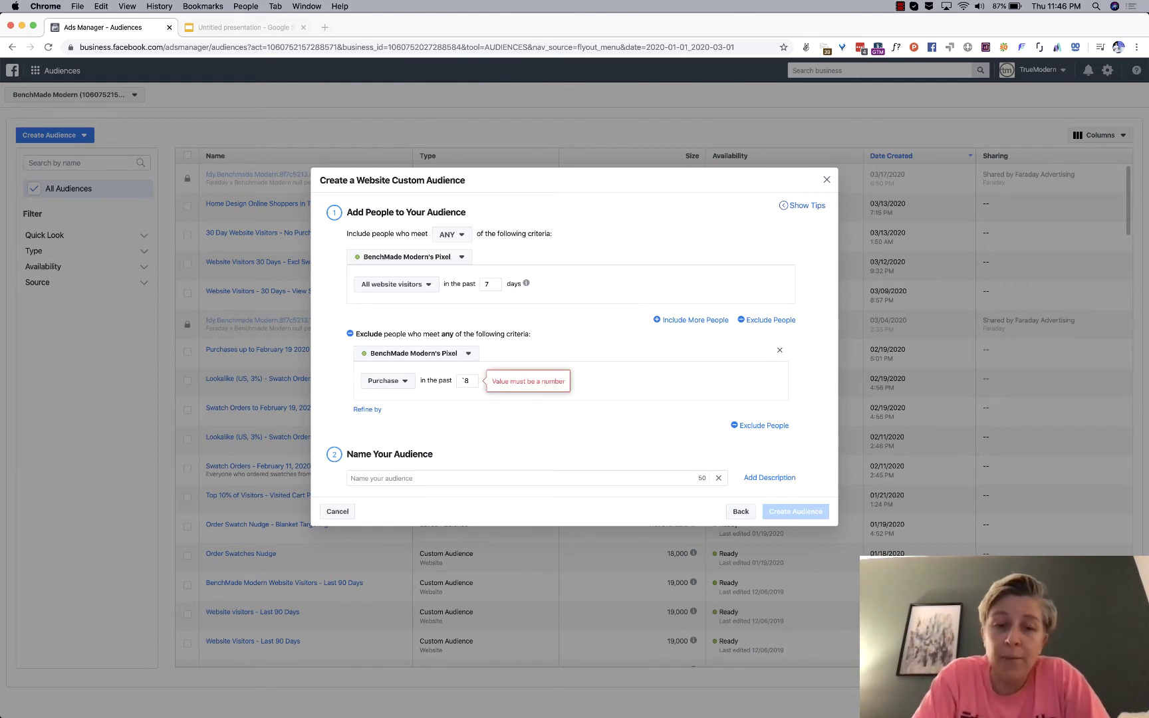
{"action": "type", "text": "180"}
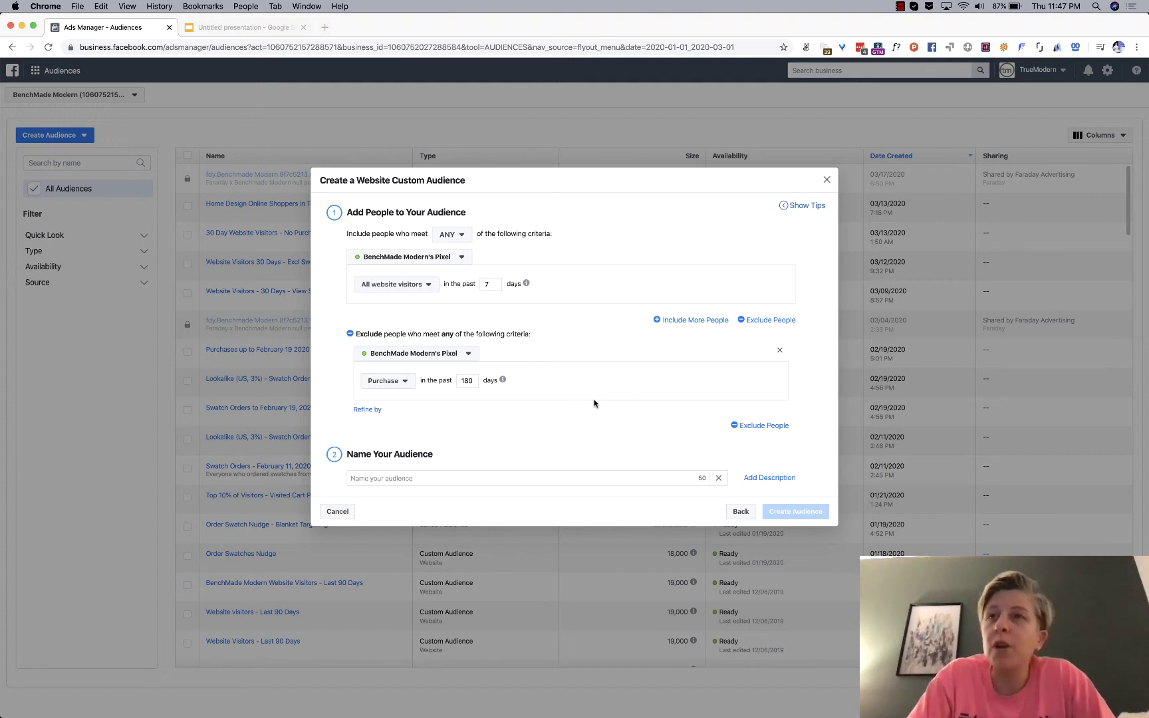
{"action": "left_click_drag", "start_coordinate": [439, 379], "coordinate": [466, 379]}
{"action": "left_click", "coordinate": [467, 379]}
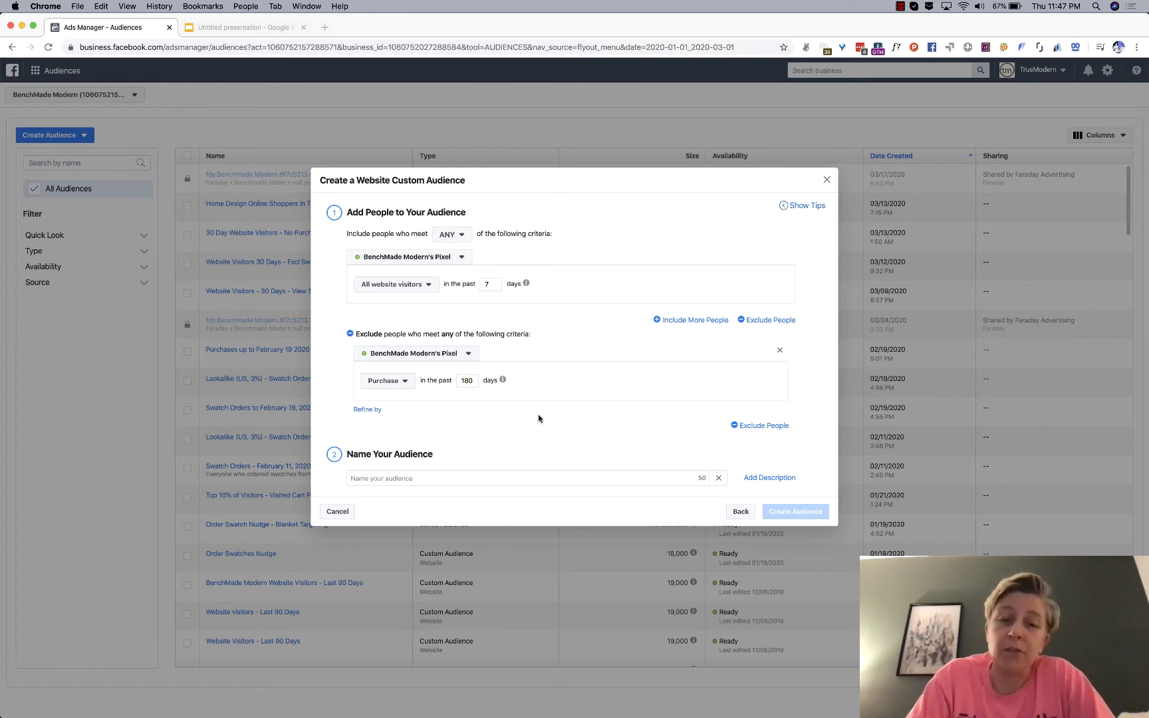
{"action": "double_click", "coordinate": [467, 381]}
{"action": "type", "text": "30"}
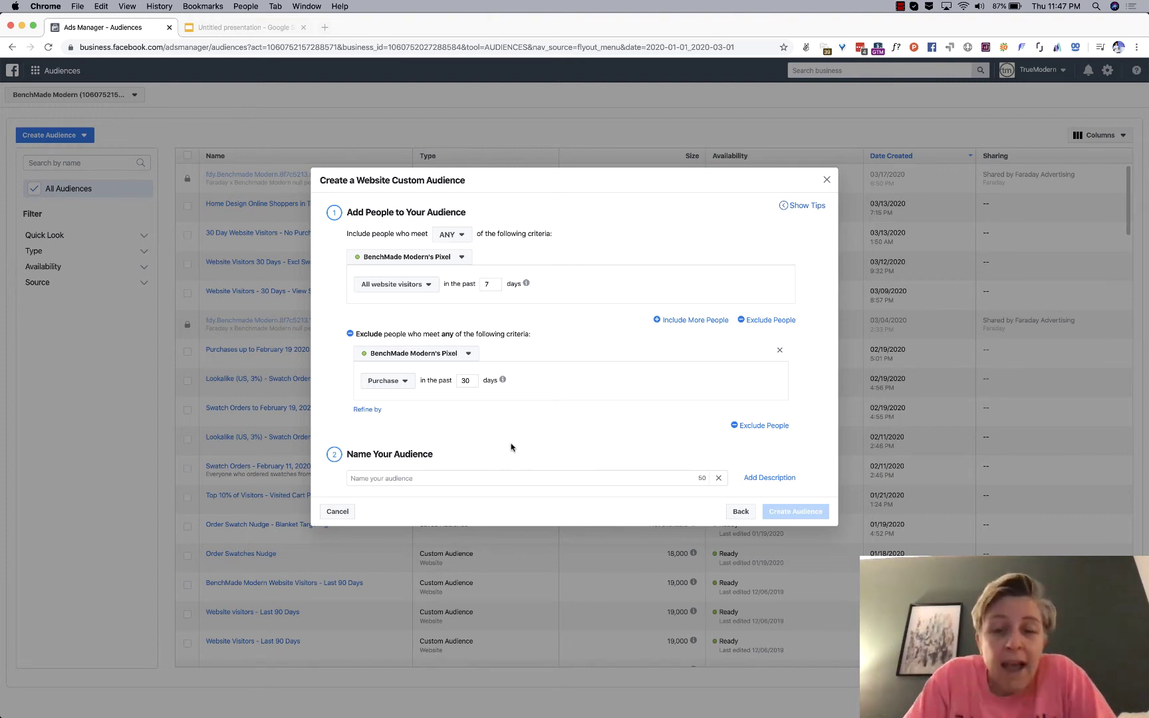
Step: Start naming the audience 'Website Visitors - Last 7 Days - Excluding'
{"action": "left_click", "coordinate": [416, 479]}
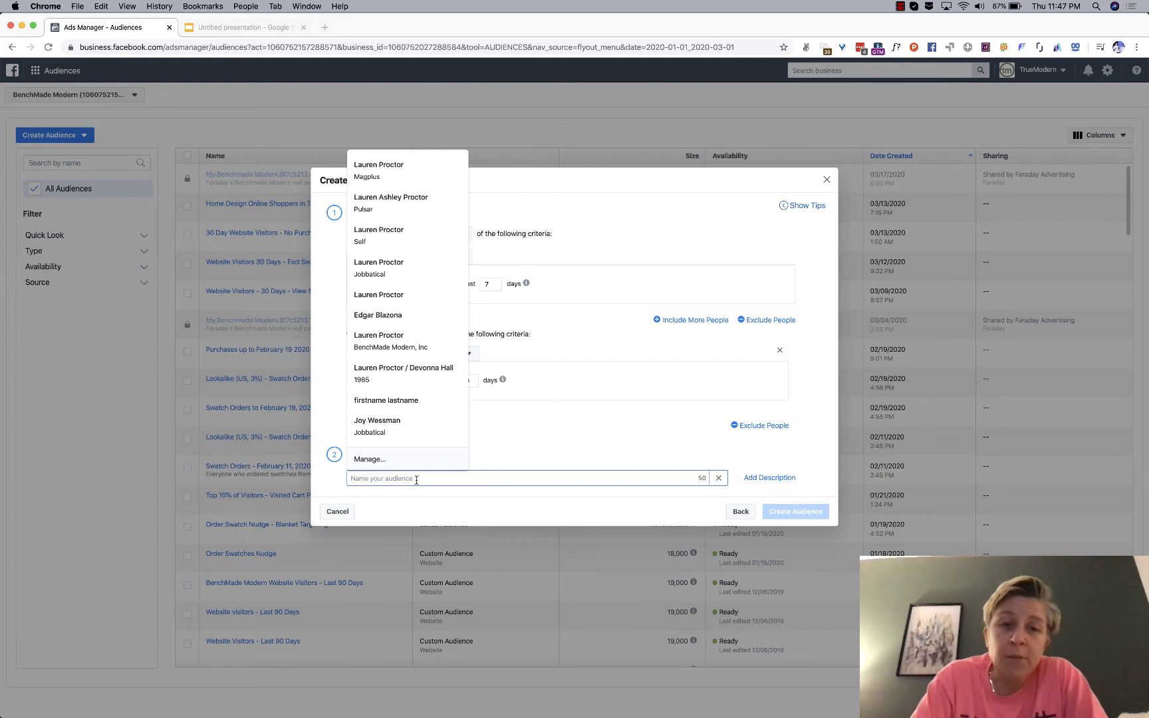
{"action": "type", "text": "asdf"}
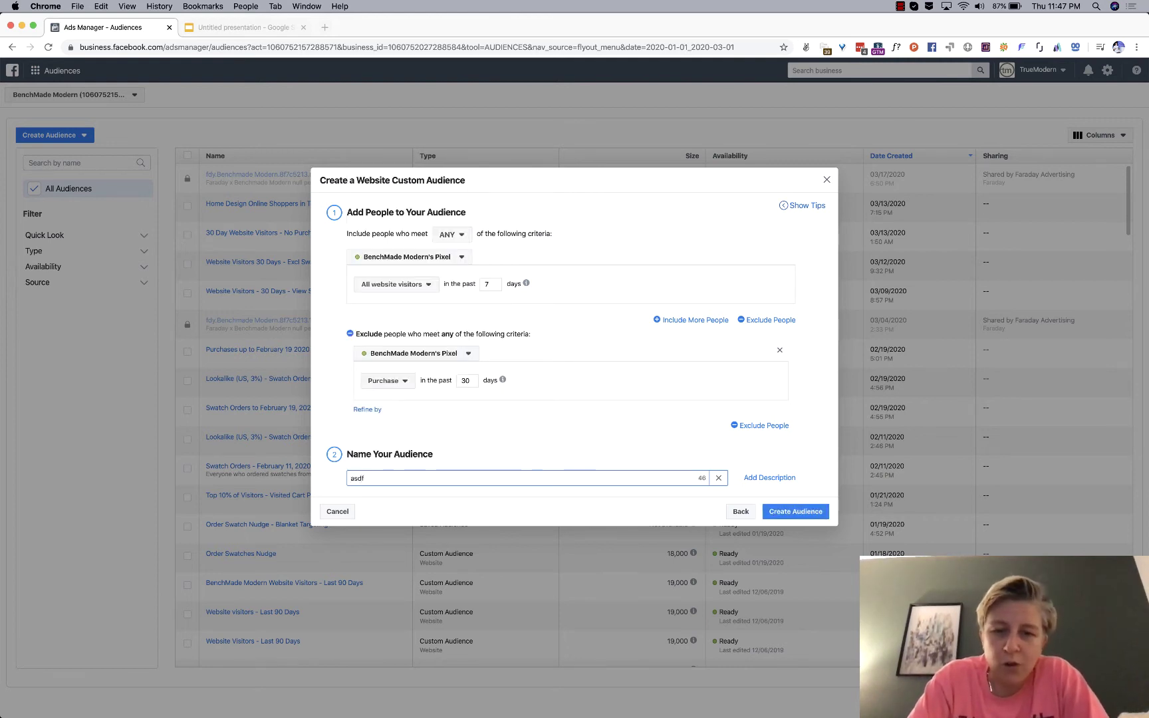
{"action": "key", "text": "super+a"}
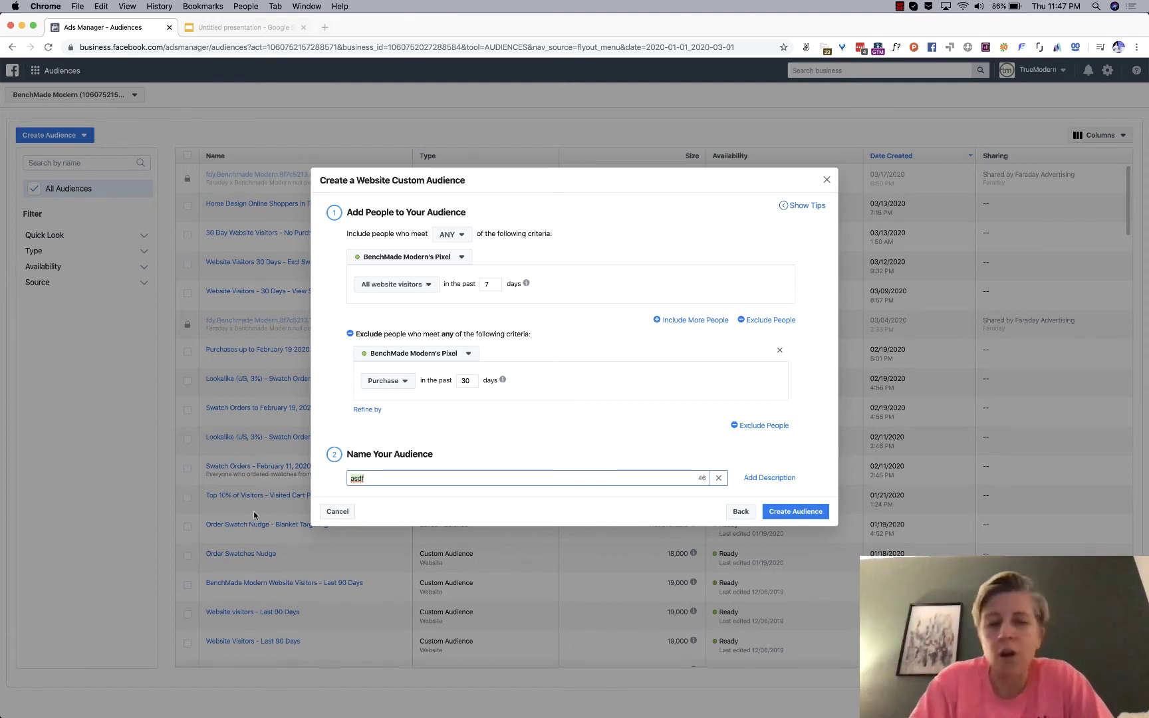
{"action": "type", "text": "Las"}
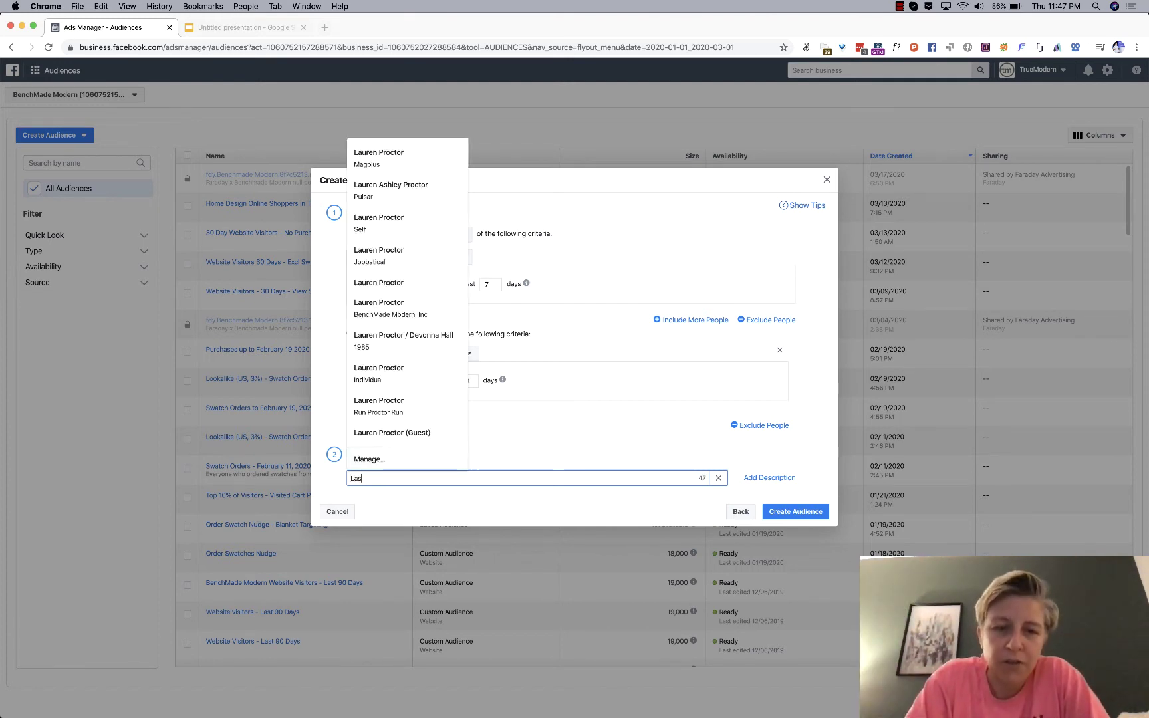
{"action": "type", "text": "t 7 Da"}
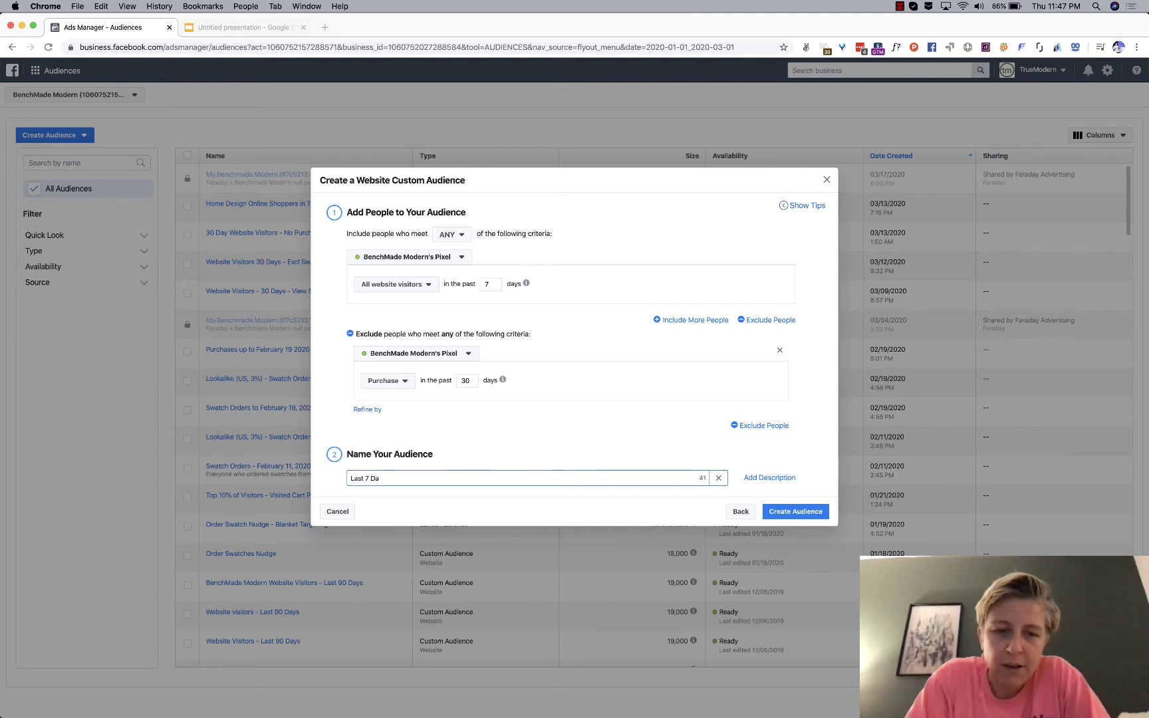
{"action": "key", "text": "super+BackSpace"}
{"action": "type", "text": "Website Vis"}
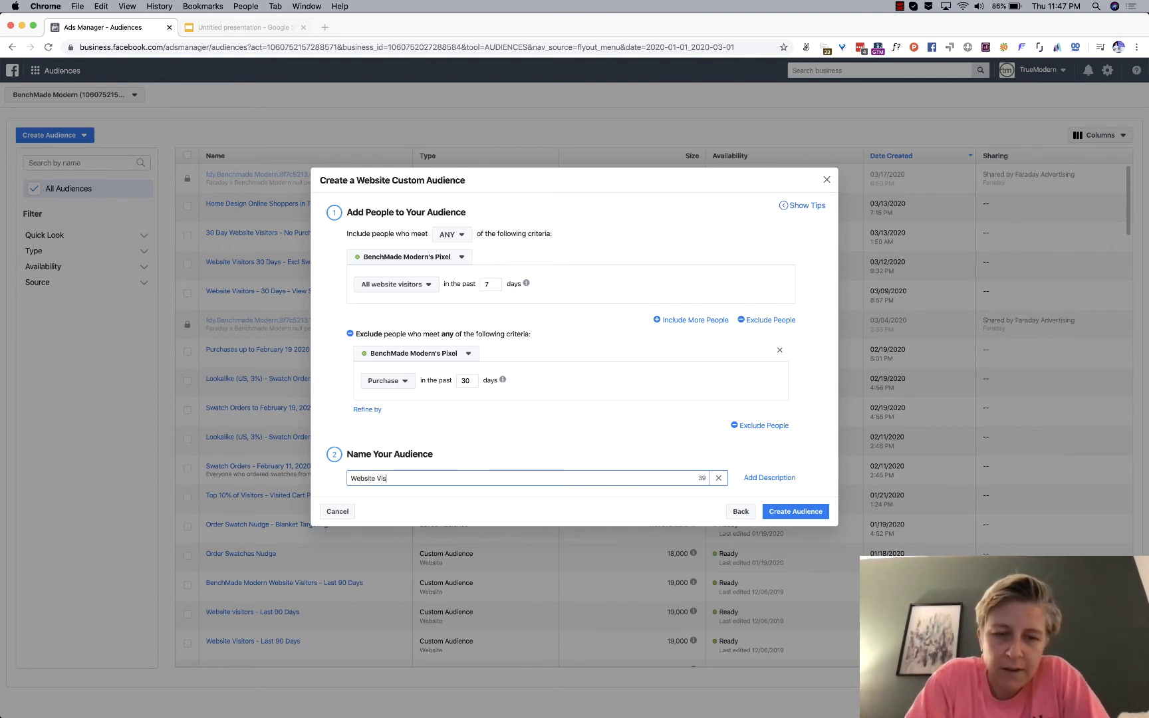
{"action": "type", "text": "itors - Last"}
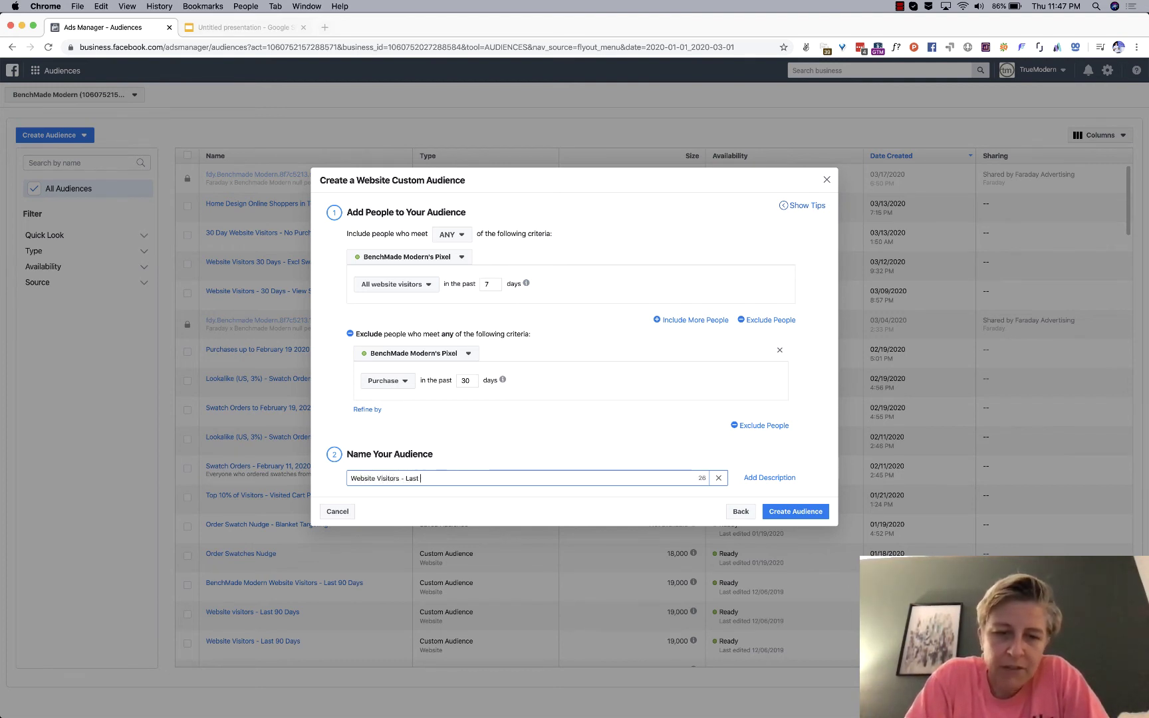
{"action": "key", "text": "BackSpace"}
{"action": "key", "text": "BackSpace"}
{"action": "key", "text": "BackSpace"}
{"action": "key", "text": "BackSpace"}
{"action": "key", "text": "BackSpace"}
{"action": "type", "text": "7 Day"}
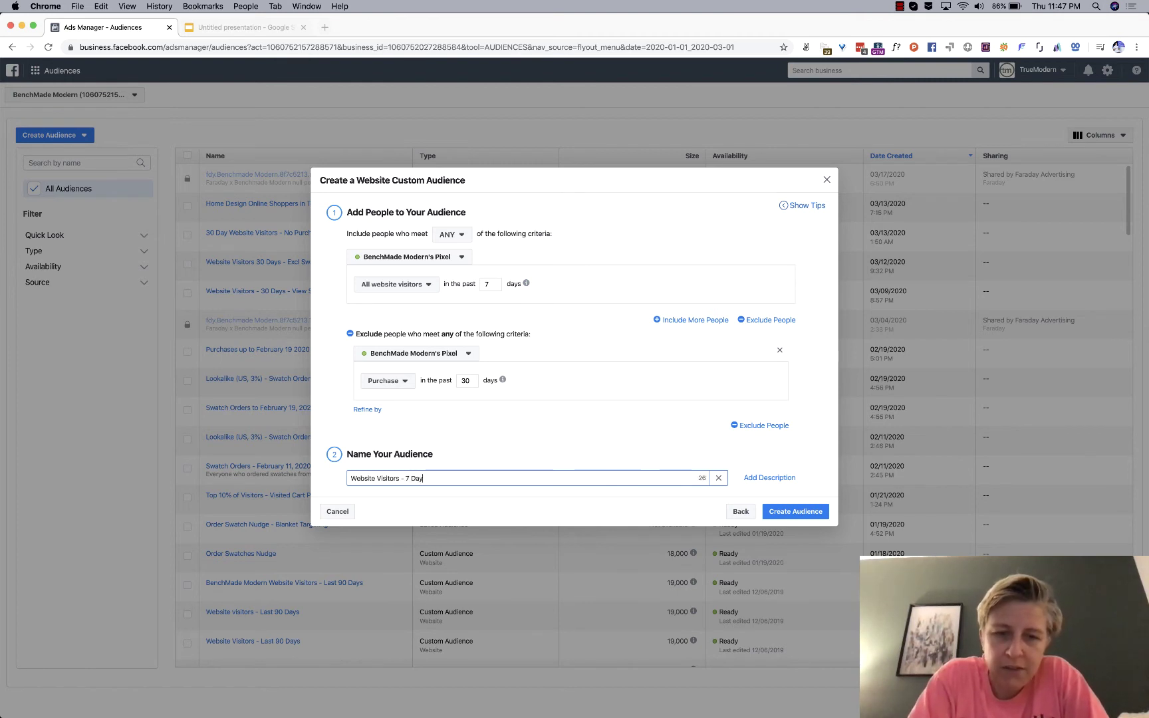
{"action": "type", "text": "s - Exclus"}
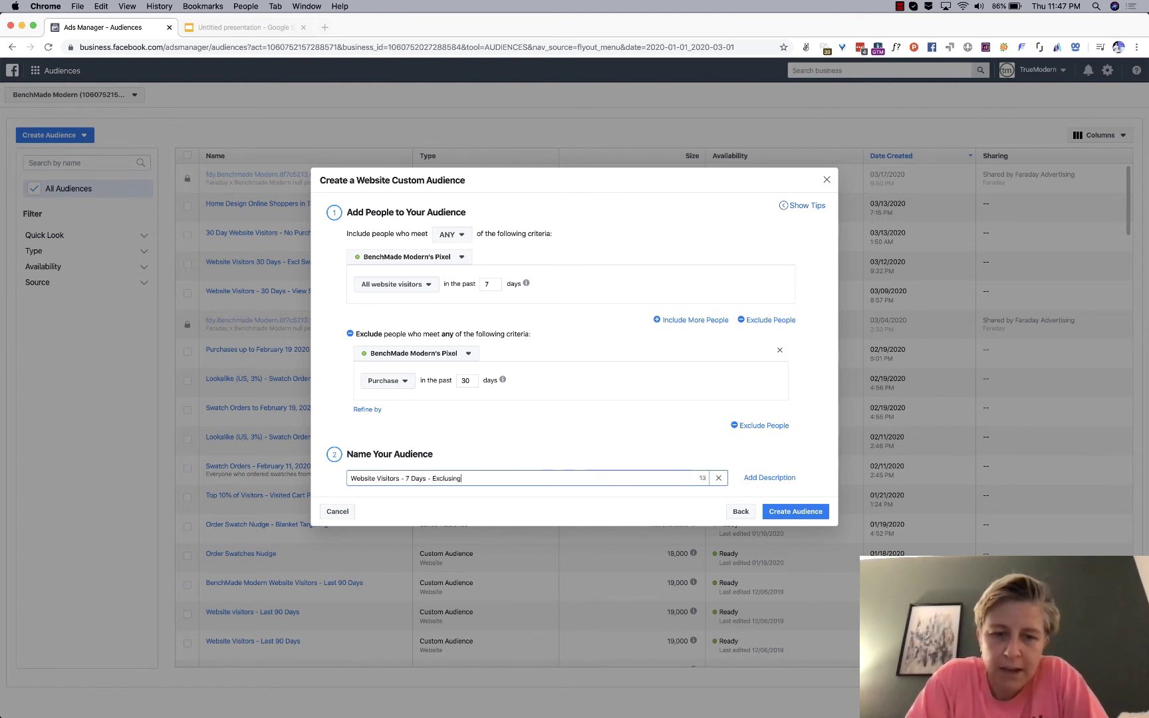
{"action": "key", "text": "BackSpace"}
{"action": "type", "text": "di"}
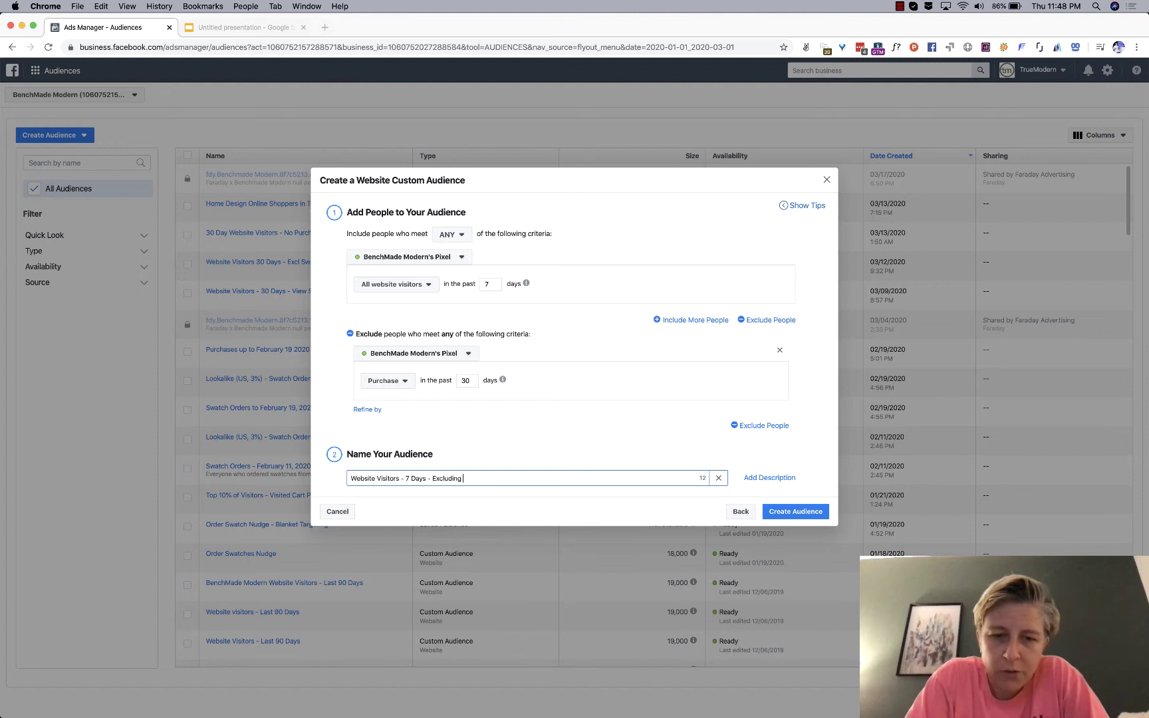
{"action": "type", "text": "e"}
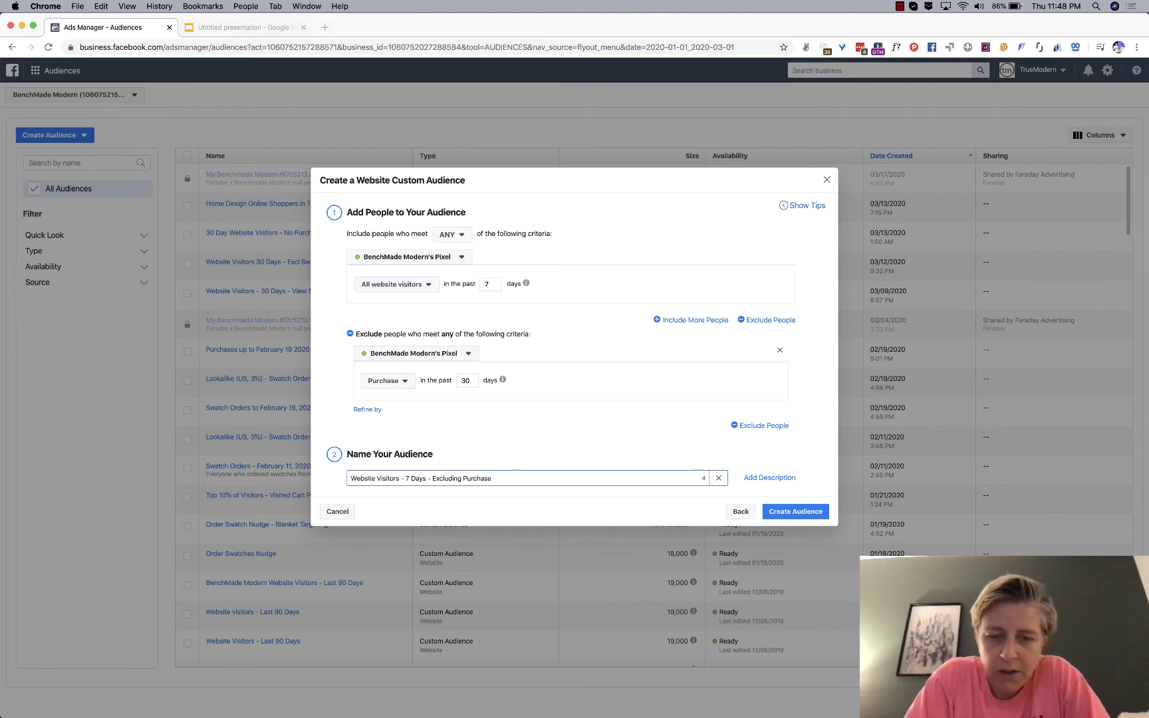
Step: Extend the Purchase exclusion to 180 days and finish the name 'Site Visitors - 7 Days - Excluding 180 Puchase'
{"action": "left_click", "coordinate": [465, 381]}
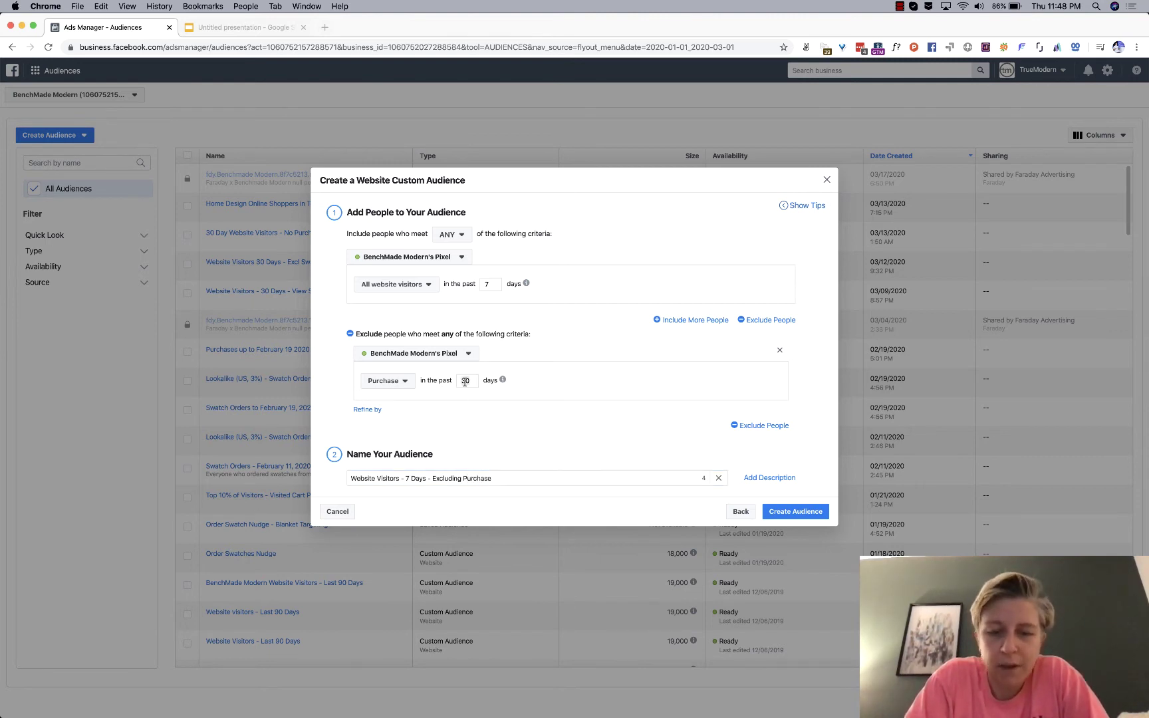
{"action": "type", "text": "180"}
{"action": "left_click", "coordinate": [495, 477]}
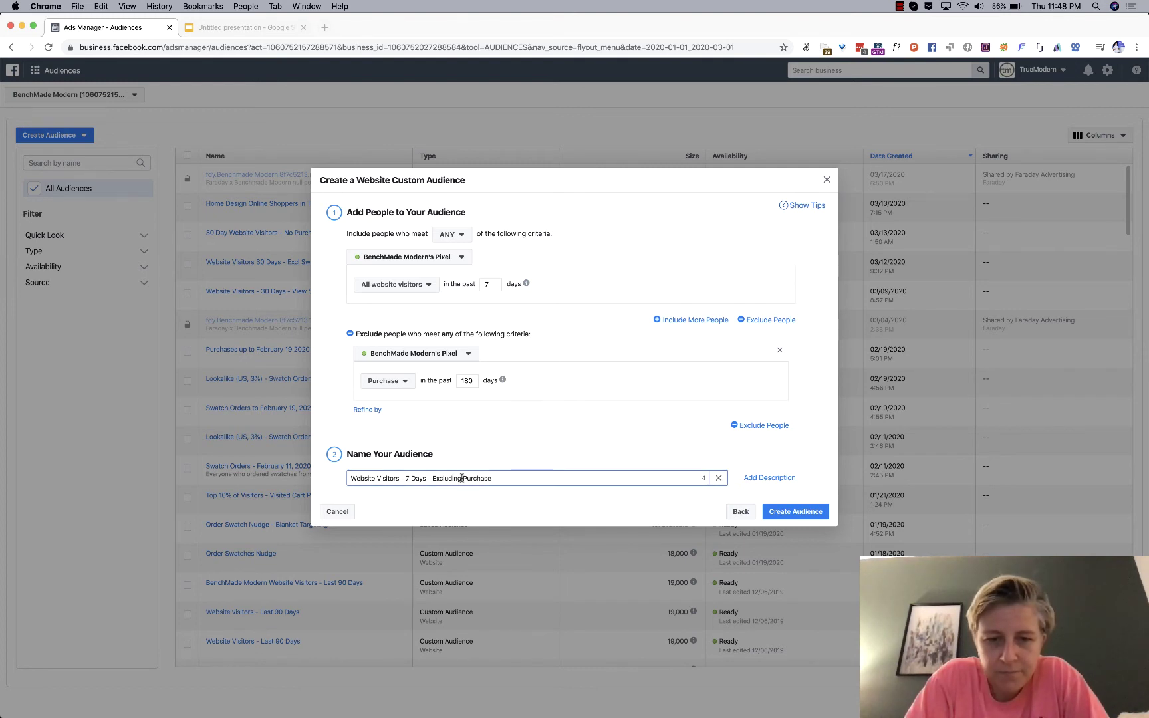
{"action": "type", "text": "180"}
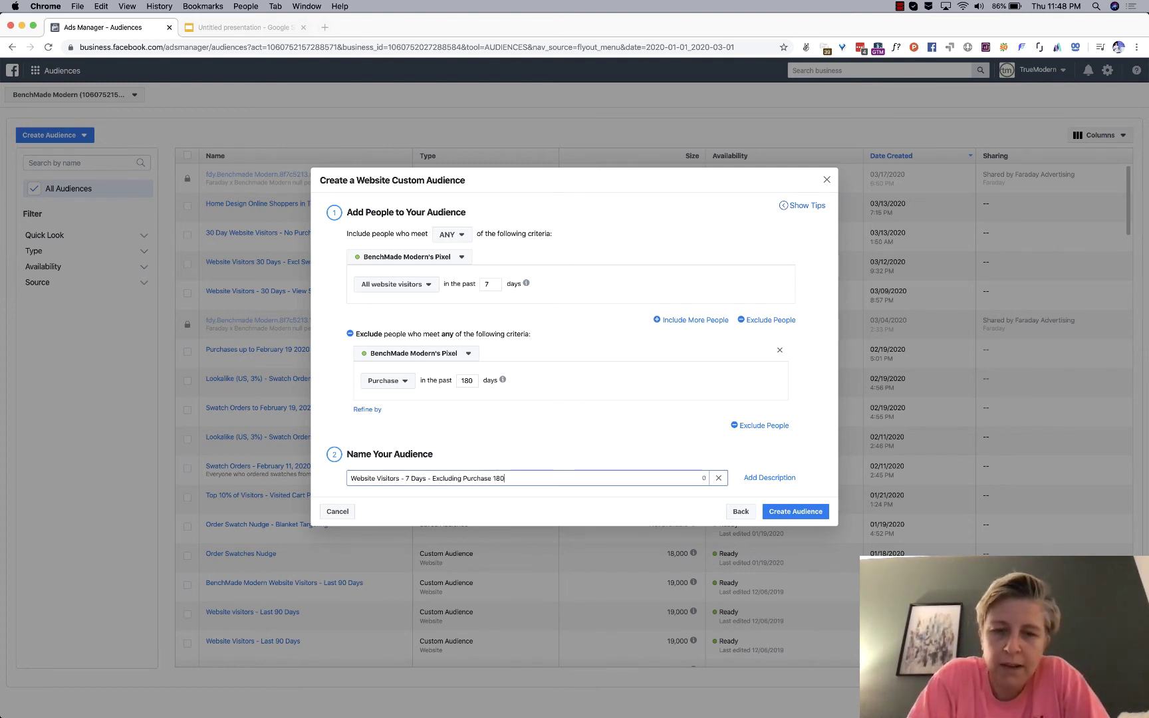
{"action": "double_click", "coordinate": [466, 479]}
{"action": "key", "text": "BackSpace"}
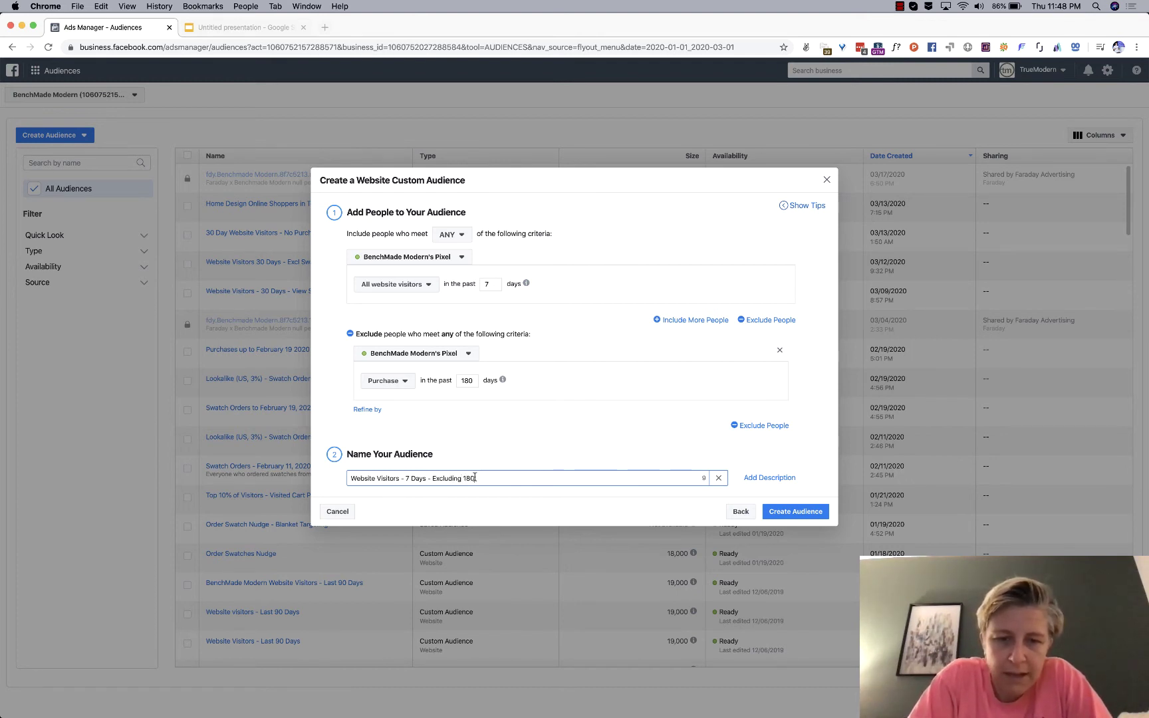
{"action": "type", "text": "Pu"}
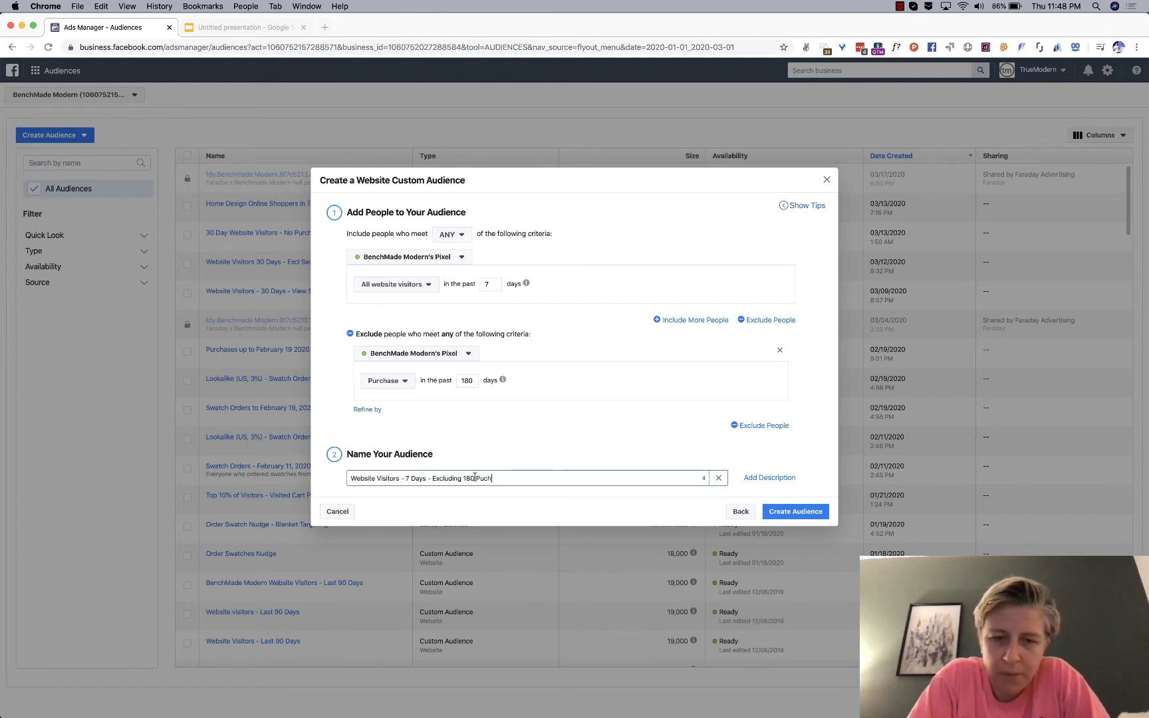
{"action": "type", "text": "ch"}
{"action": "double_click", "coordinate": [356, 477]}
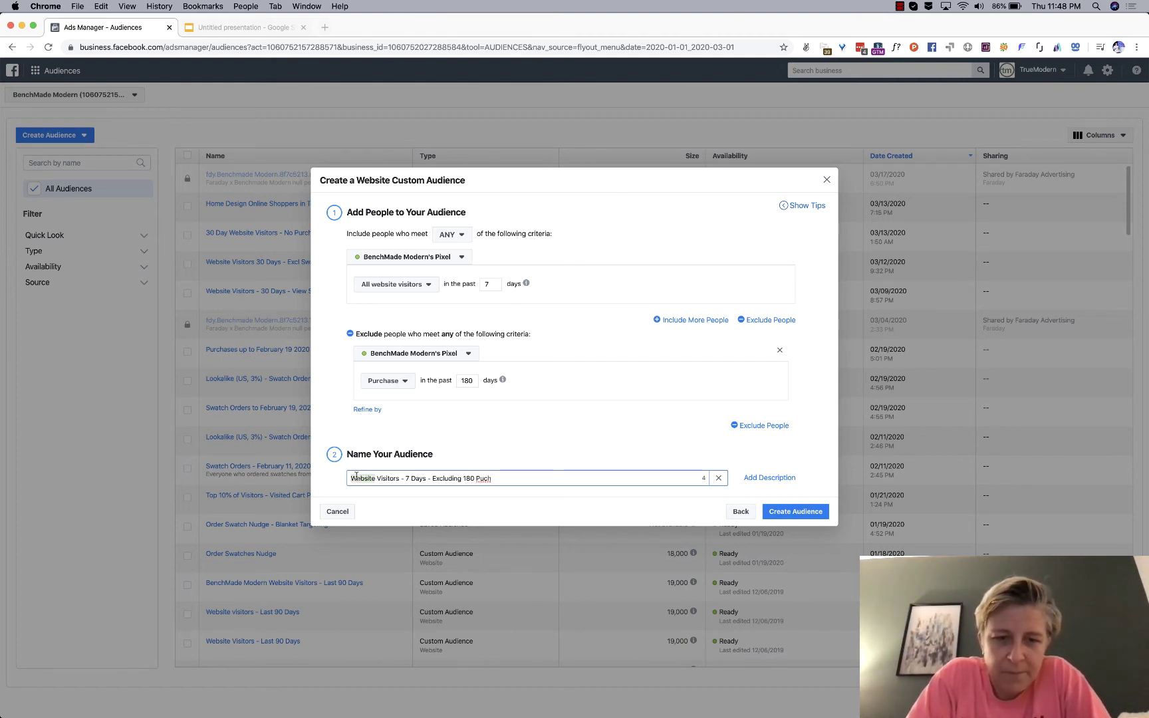
{"action": "left_click", "coordinate": [375, 479]}
{"action": "double_click", "coordinate": [363, 479]}
{"action": "type", "text": "Site"}
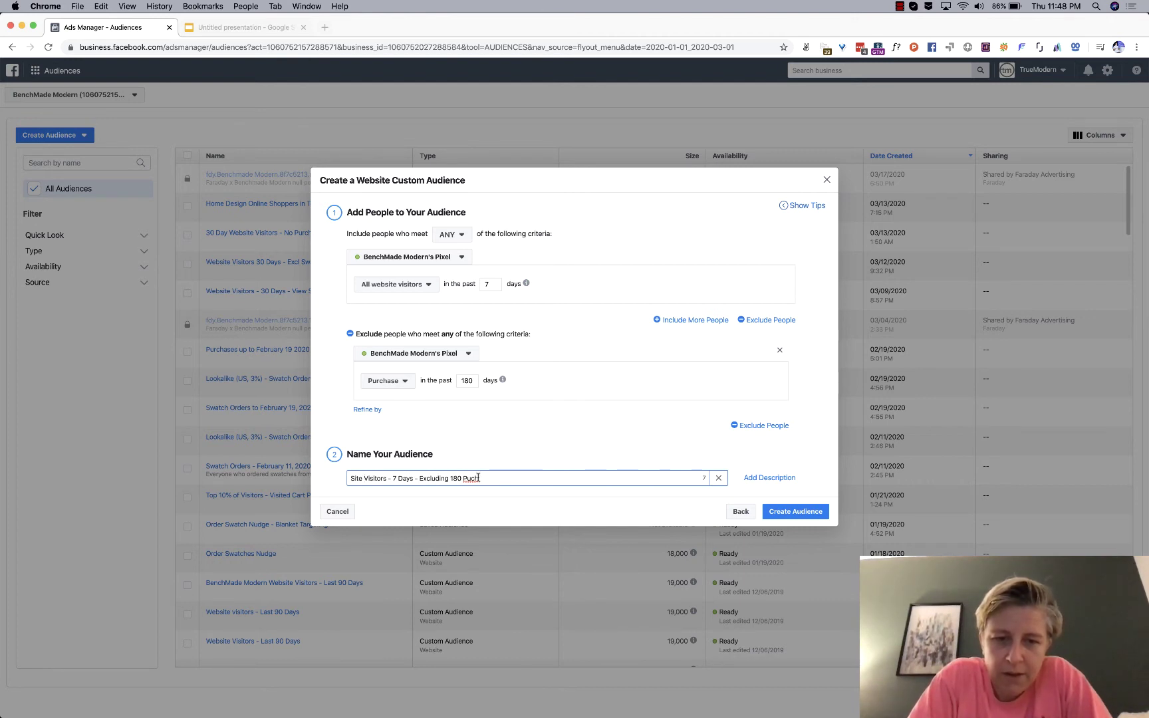
{"action": "type", "text": "ase"}
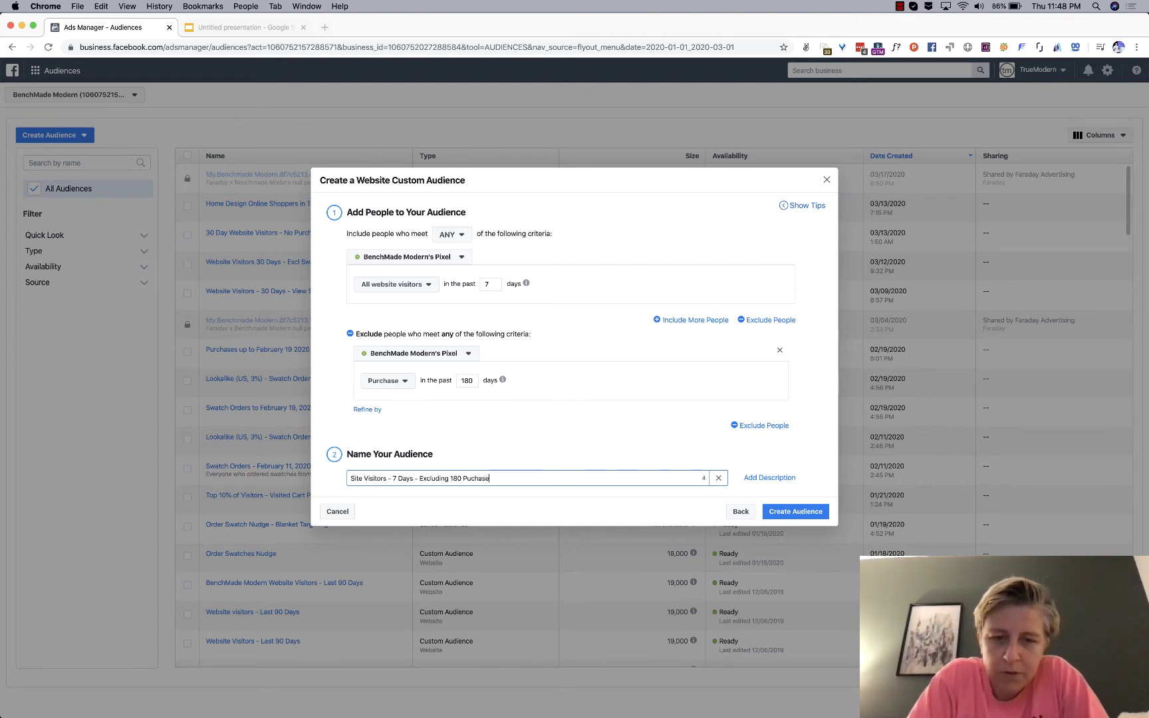
Step: Add the description 'Hot retargeting audience. Removing everyone who purchased in the last 180 days.'
{"action": "left_click", "coordinate": [769, 478]}
{"action": "left_click", "coordinate": [528, 516]}
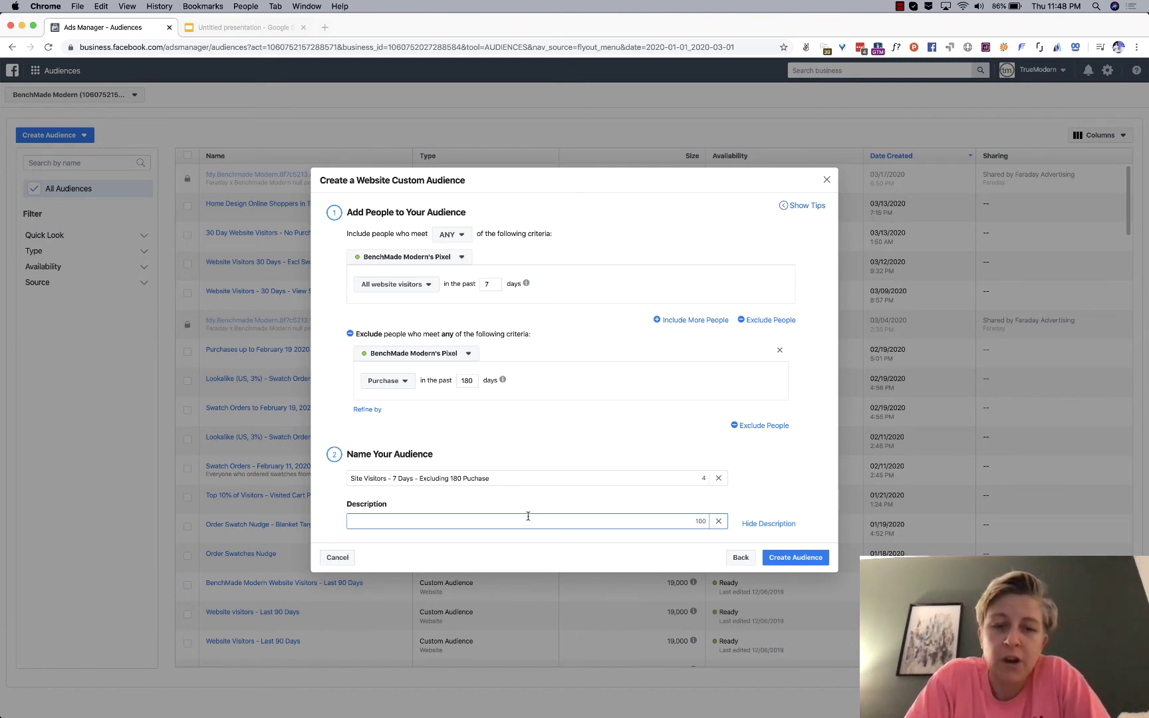
{"action": "type", "text": "Removing e"}
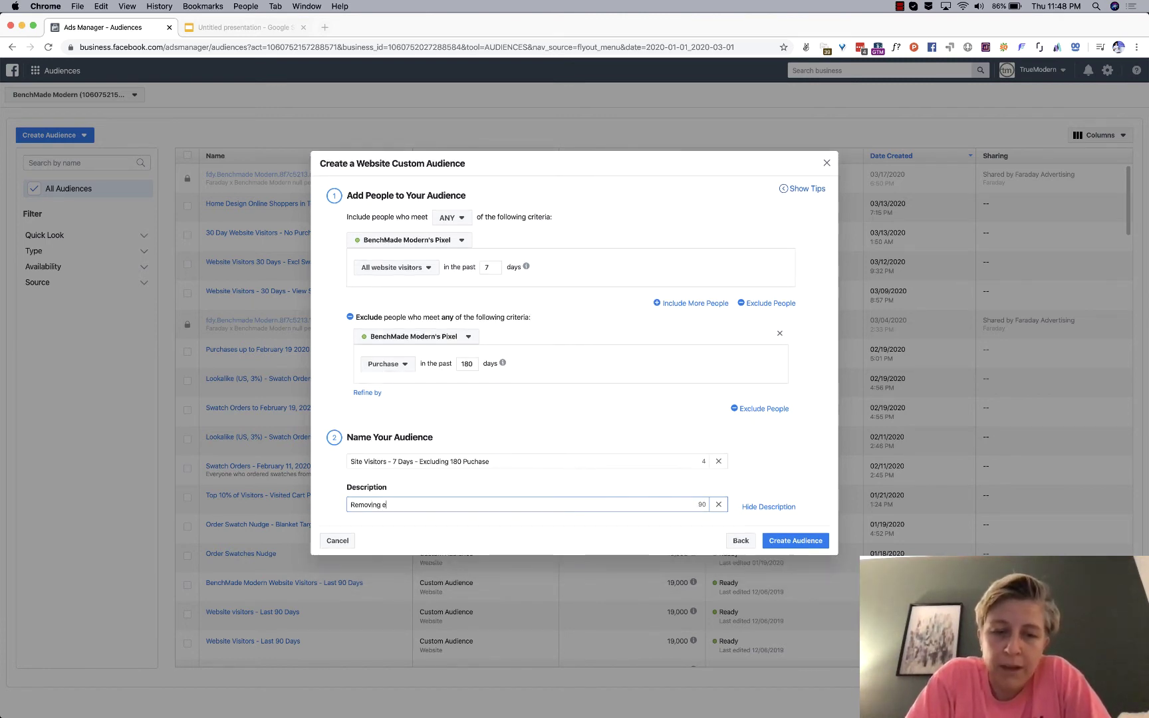
{"action": "type", "text": "veryone who purchase"}
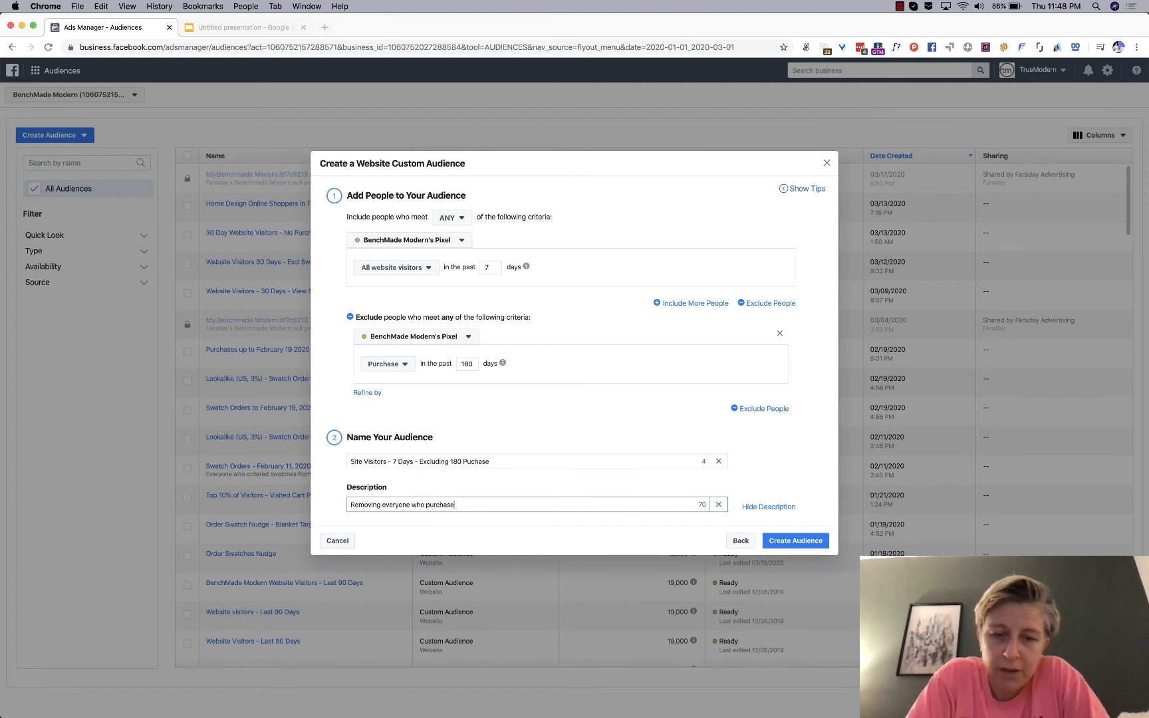
{"action": "type", "text": "d in the last 180 days but"}
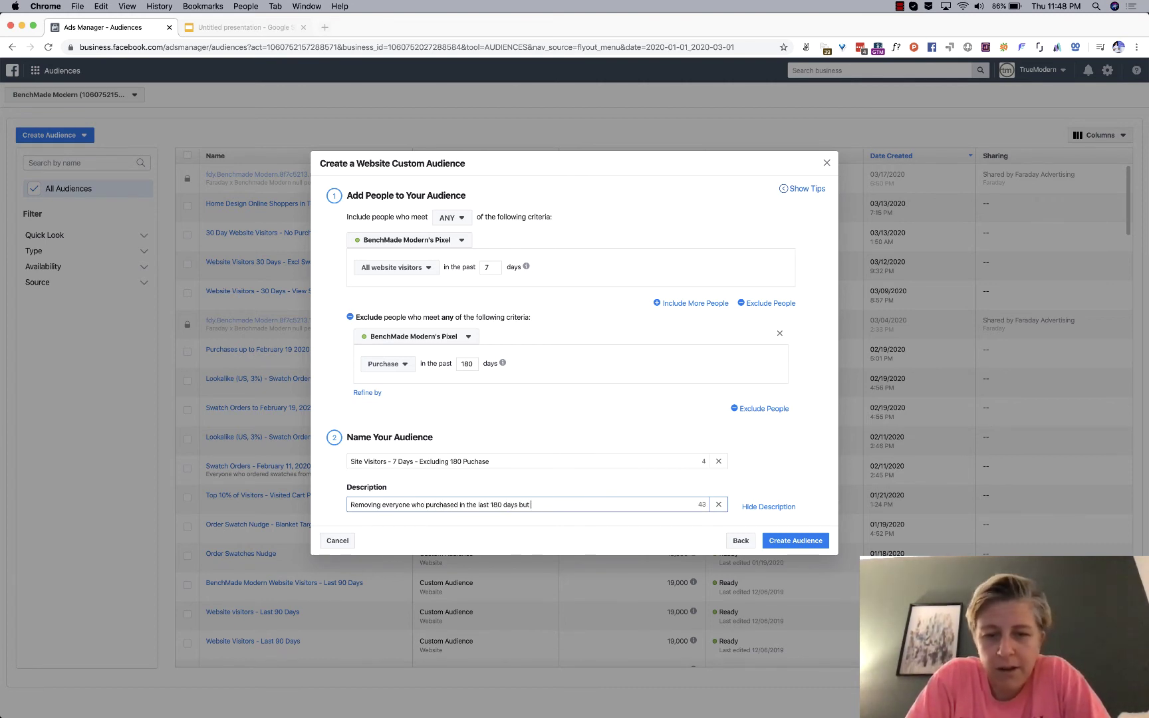
{"action": "key", "text": "BackSpace"}
{"action": "key", "text": "BackSpace"}
{"action": "key", "text": "BackSpace"}
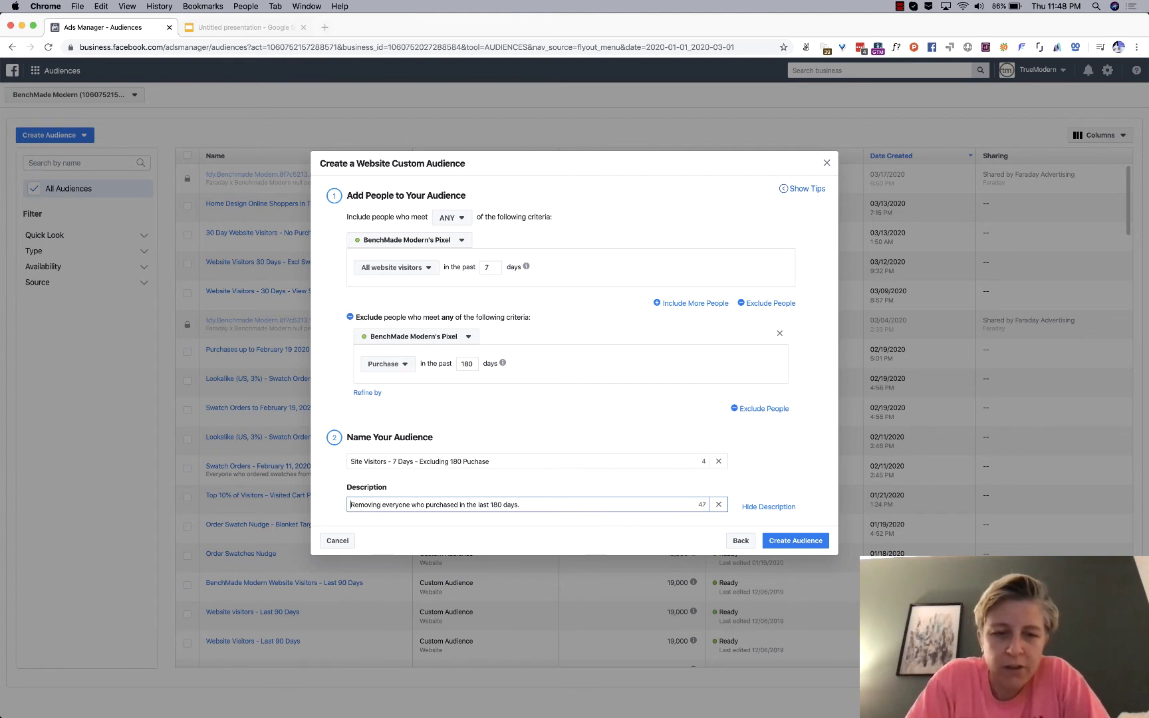
{"action": "type", "text": "Hot retargeting audience."}
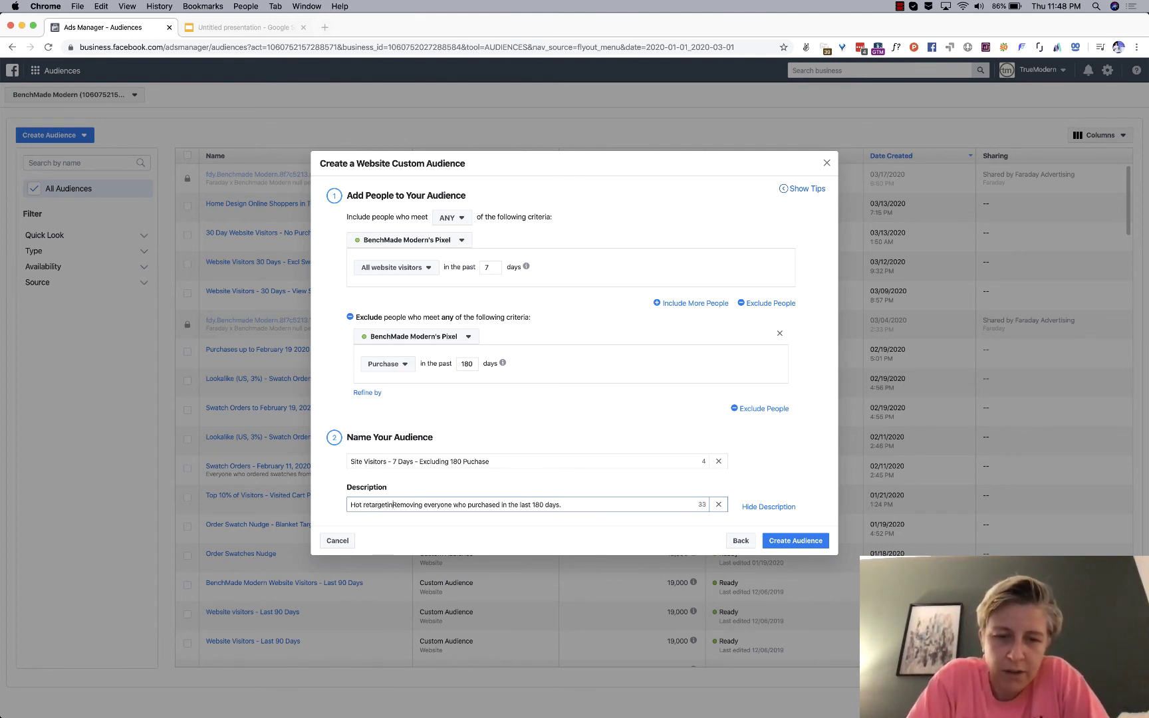
Step: Finish the description and create the 'Site Visitors - 7 Days - Excluding 180 Puchase' custom audience
{"action": "left_click", "coordinate": [635, 429]}
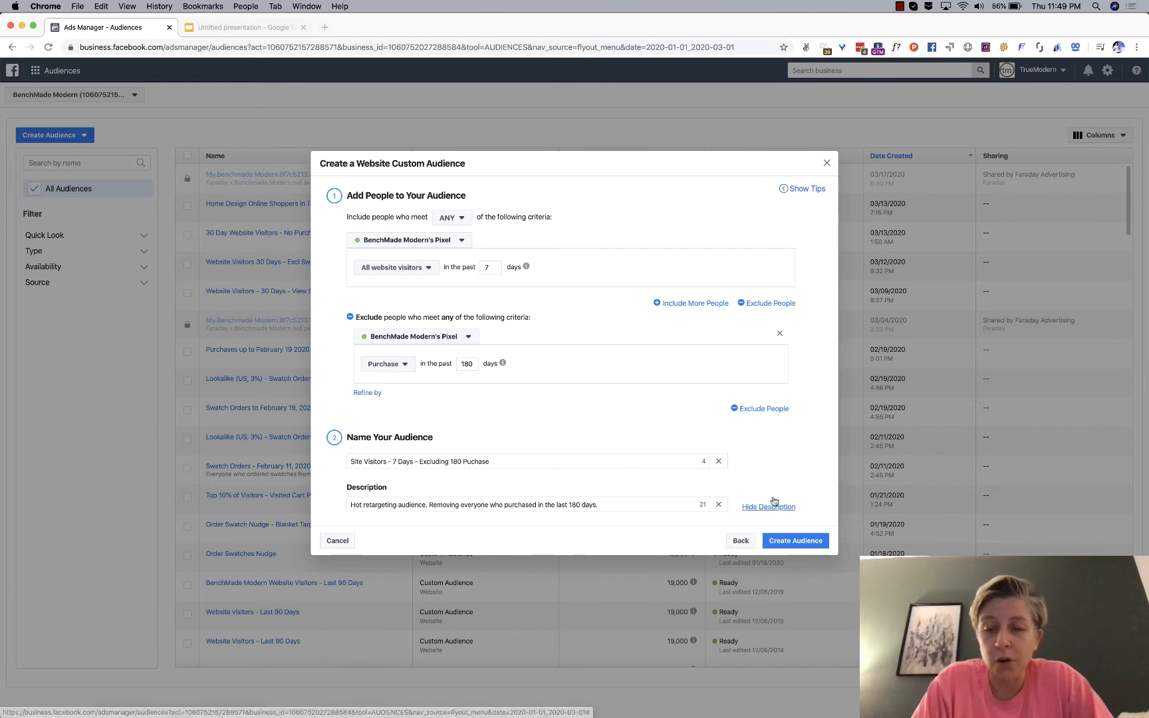
{"action": "left_click", "coordinate": [787, 542]}
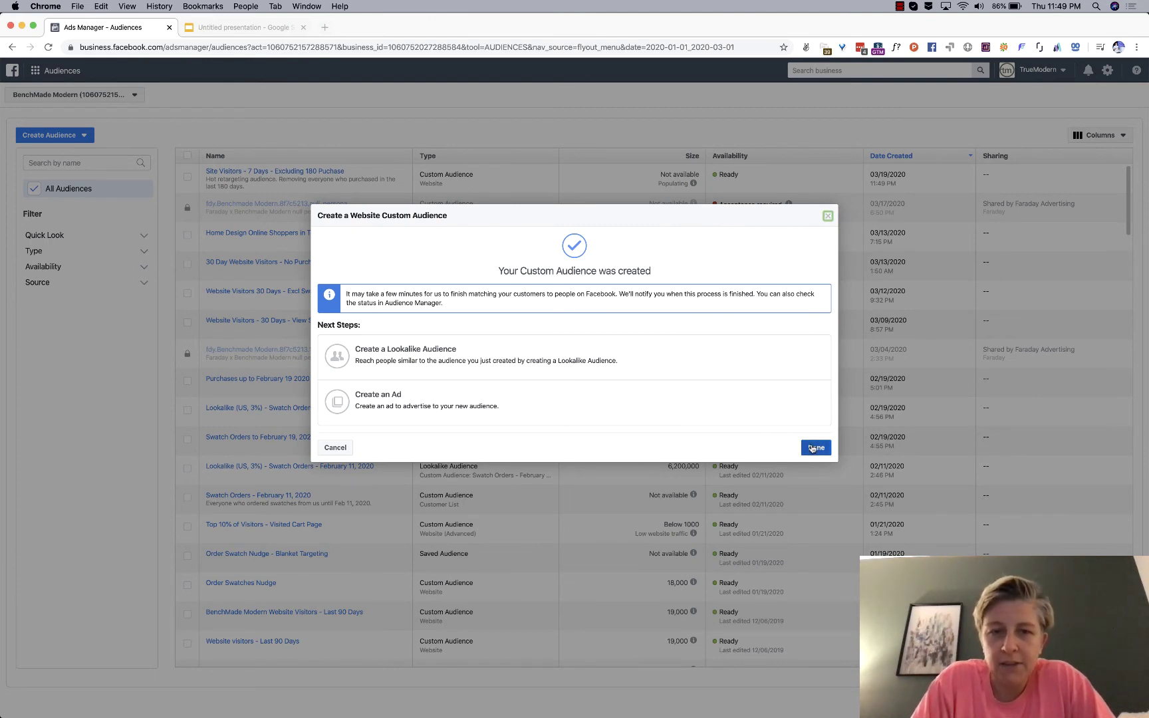
Step: Close the audience-created confirmation and bring up the business tools shortcuts menu
{"action": "left_click", "coordinate": [813, 447]}
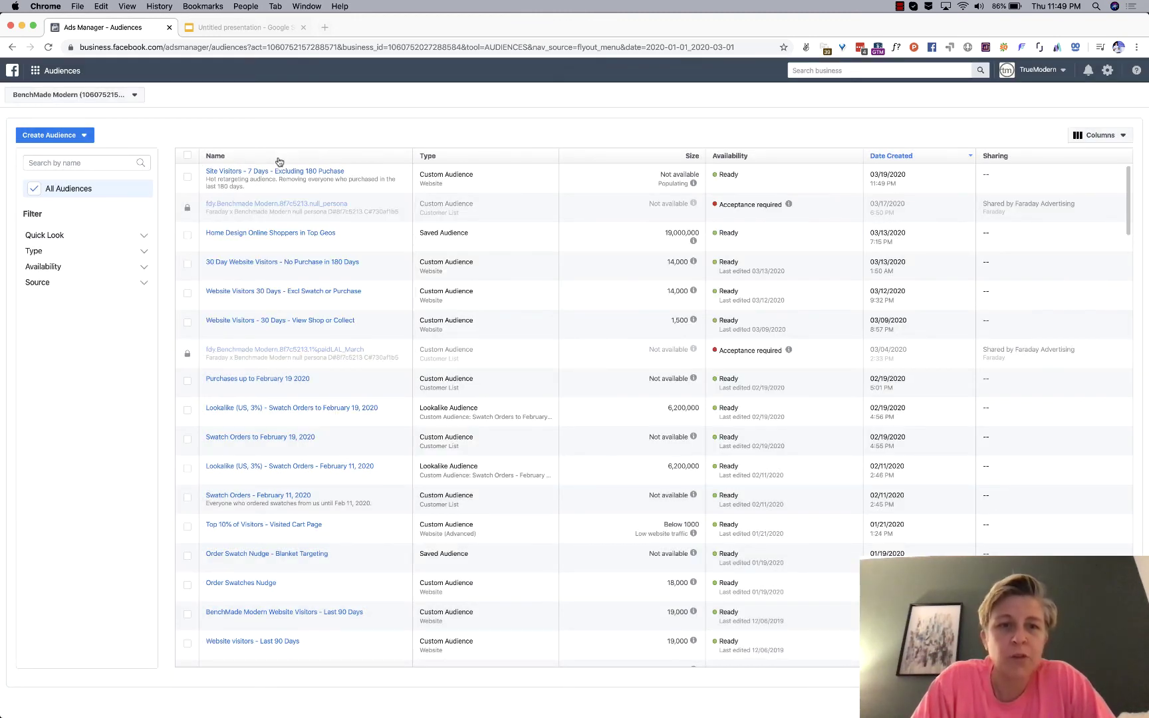
{"action": "mouse_move", "coordinate": [280, 171]}
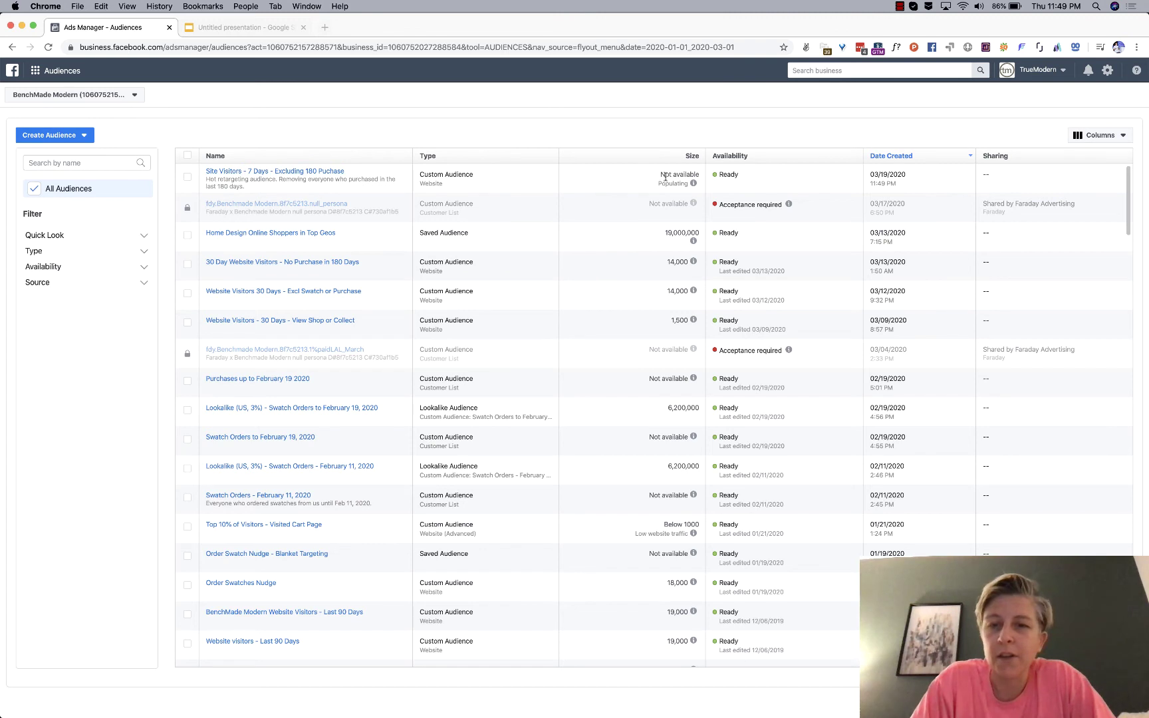
{"action": "left_click", "coordinate": [35, 70]}
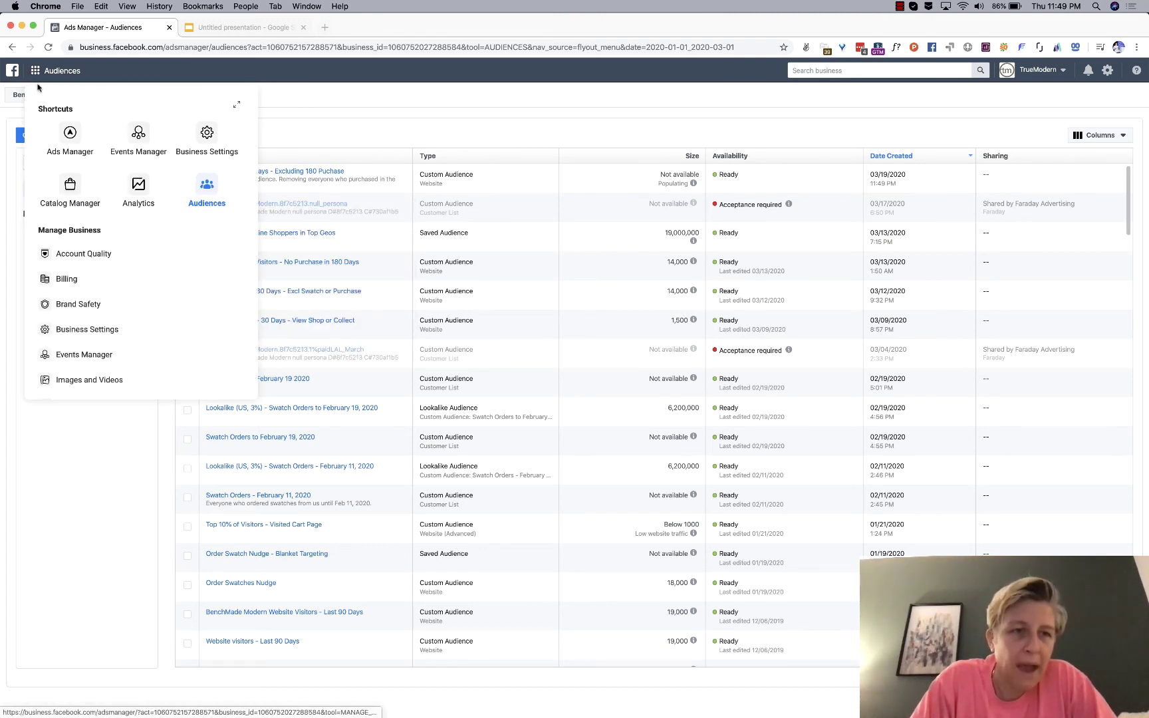
Step: Go to the Ads Manager campaigns and start a new campaign with + Create
{"action": "left_click", "coordinate": [64, 142]}
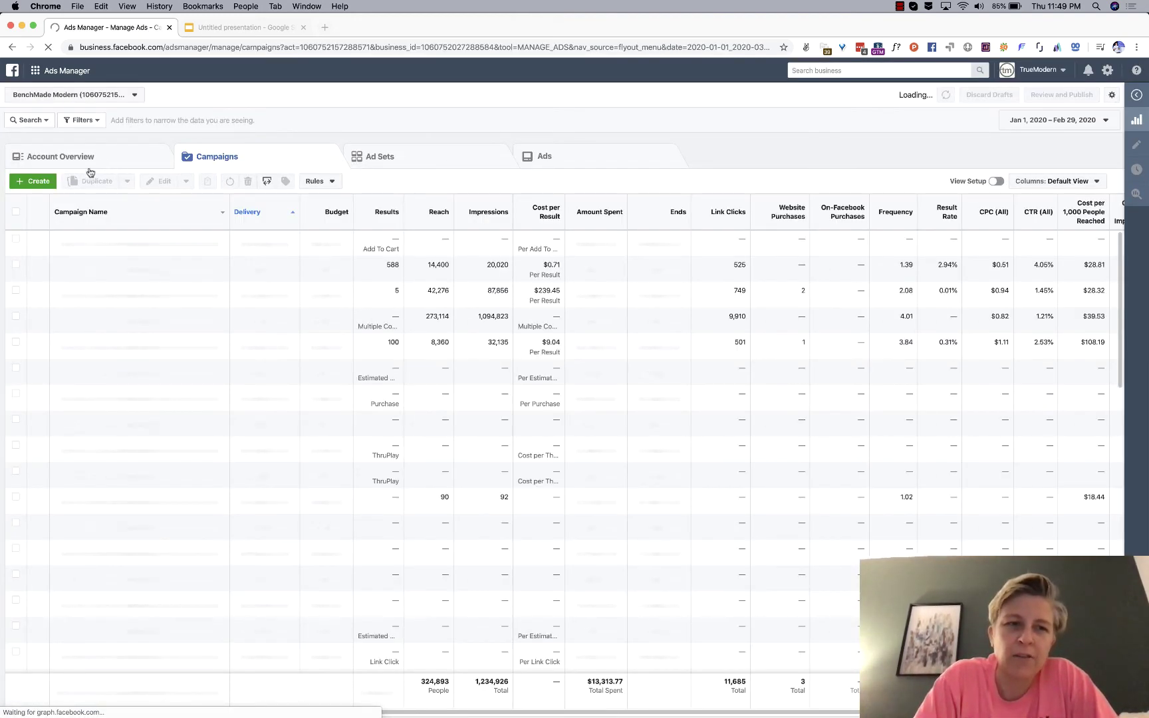
{"action": "left_click", "coordinate": [36, 184]}
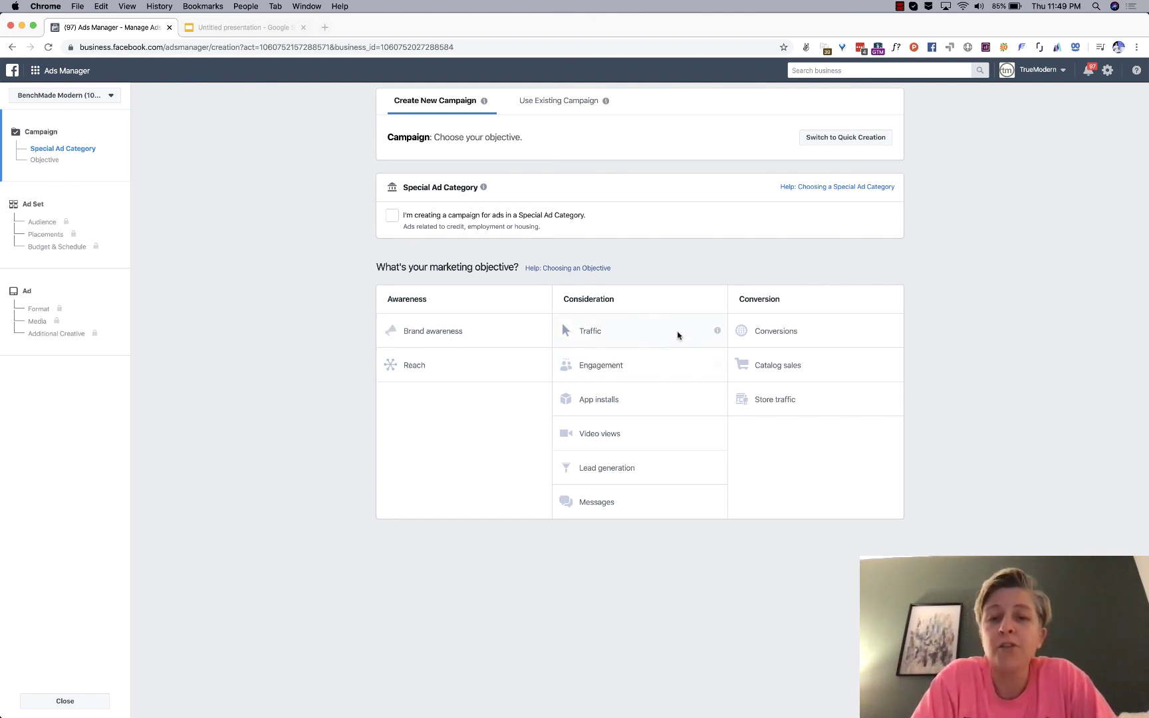
Step: Choose the Conversions objective and name the campaign 'Conversions - Buy Sofas'
{"action": "left_click", "coordinate": [762, 335]}
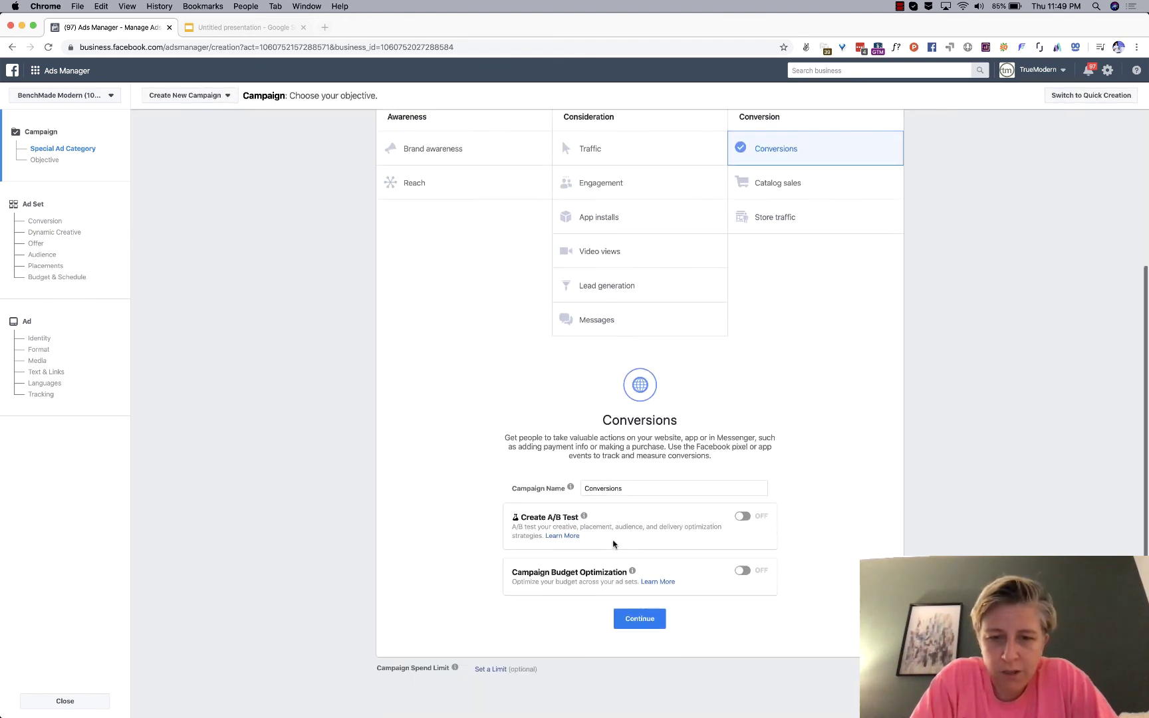
{"action": "mouse_move", "coordinate": [582, 488]}
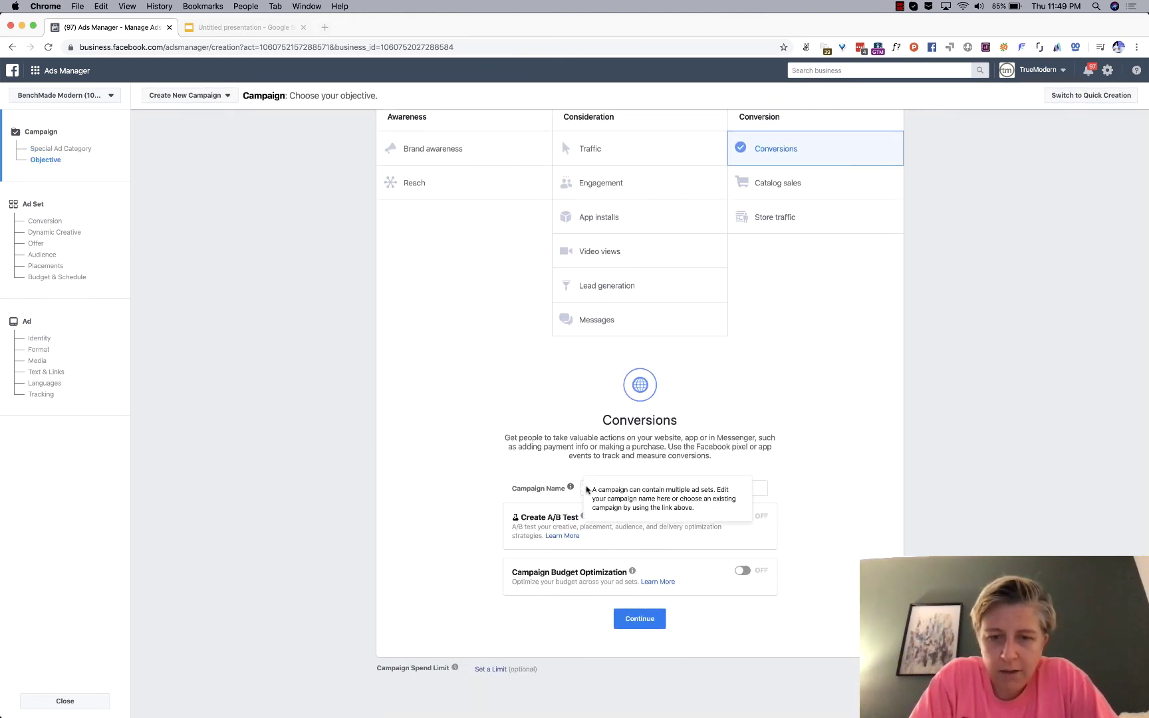
{"action": "left_click", "coordinate": [603, 489]}
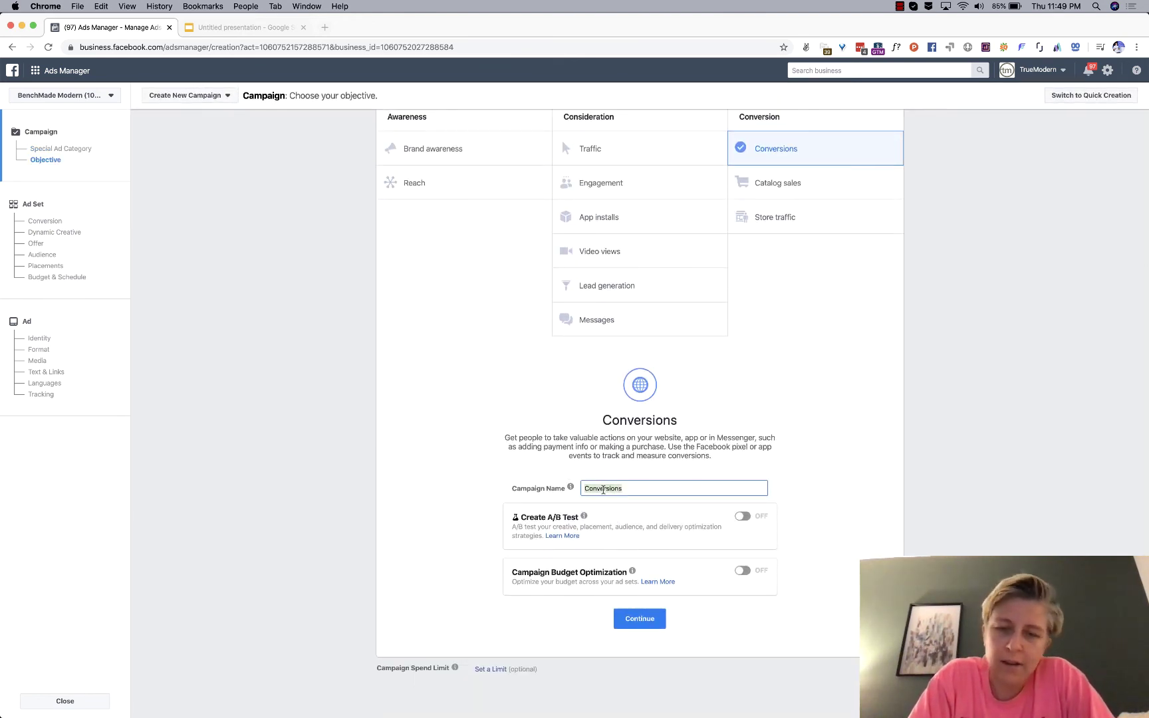
{"action": "key", "text": "Right"}
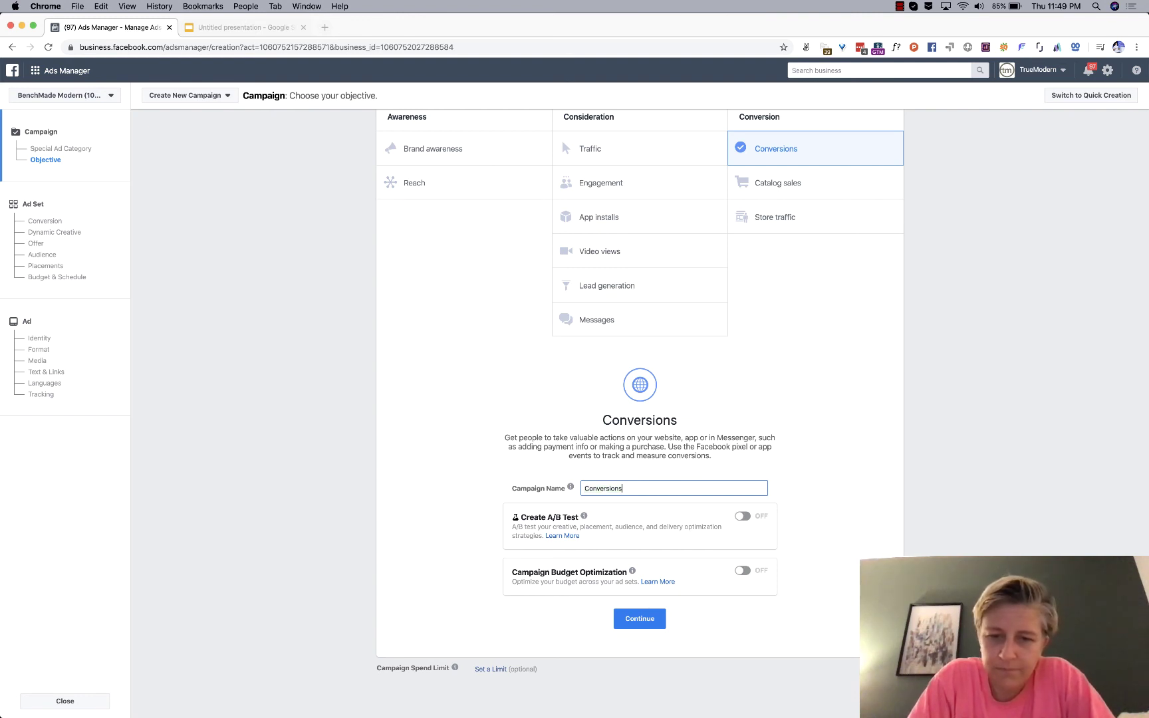
{"action": "type", "text": "- Buy Sofa"}
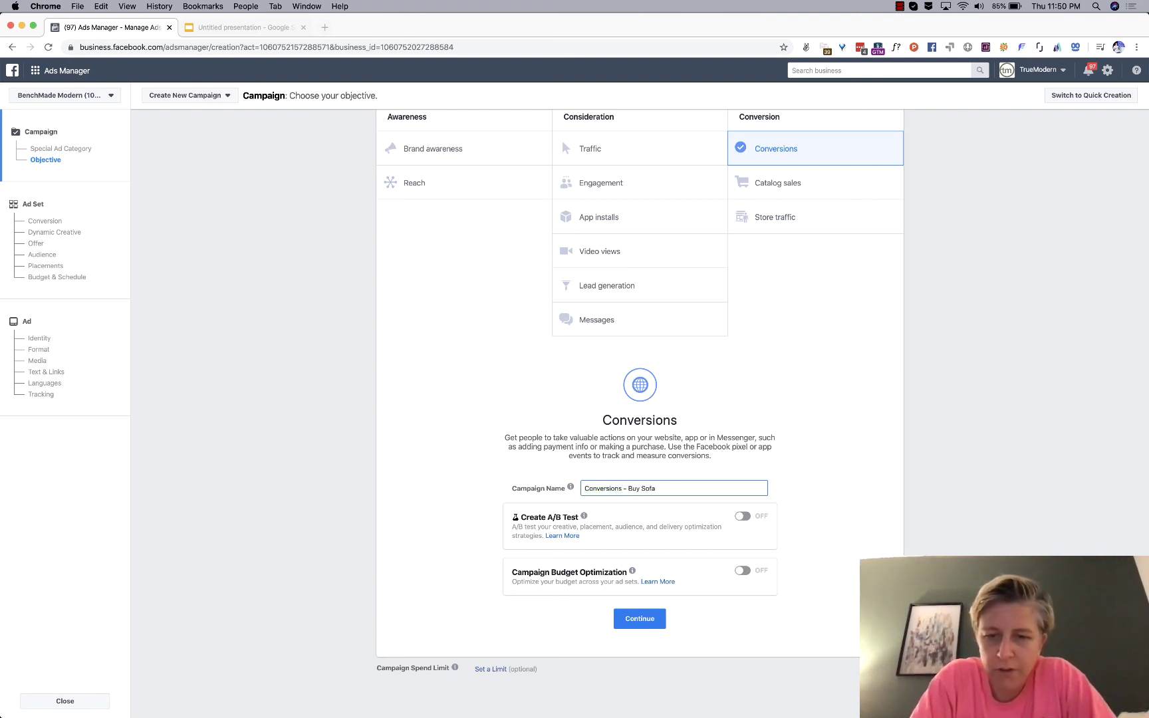
{"action": "type", "text": "s"}
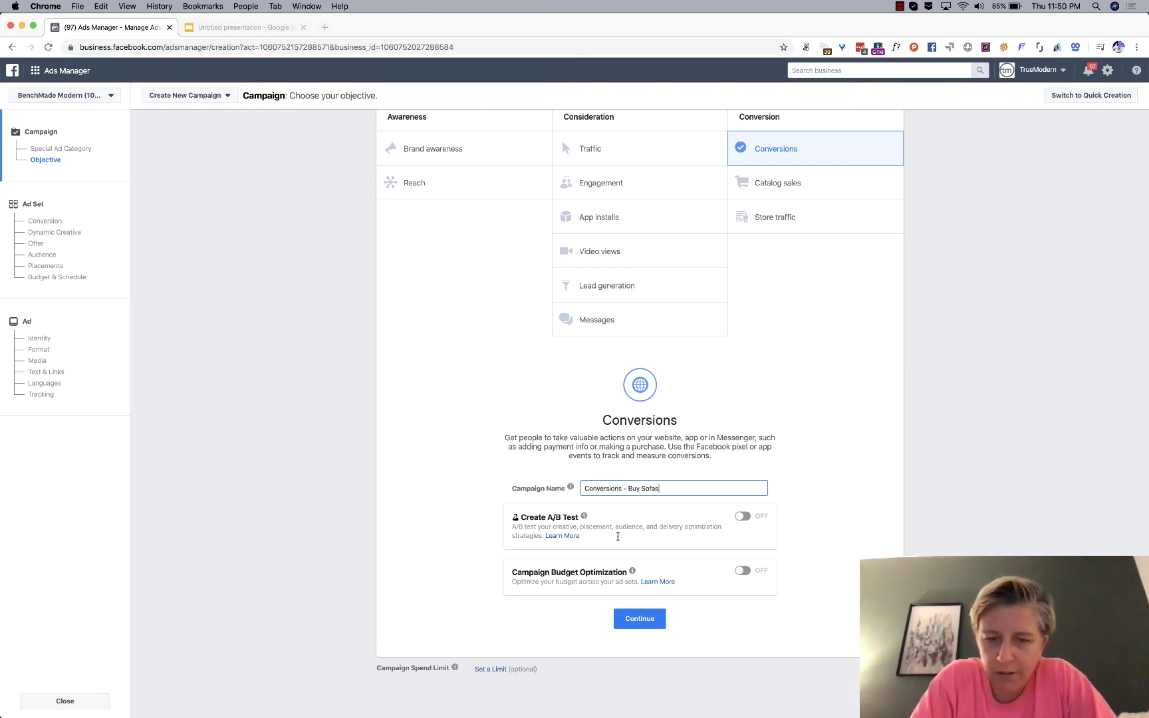
Step: Turn on campaign budget optimization, adjust the daily budget, and continue to the ad set
{"action": "left_click", "coordinate": [742, 571]}
{"action": "scroll", "coordinate": [650, 639], "scroll_direction": "down", "scroll_amount": 3}
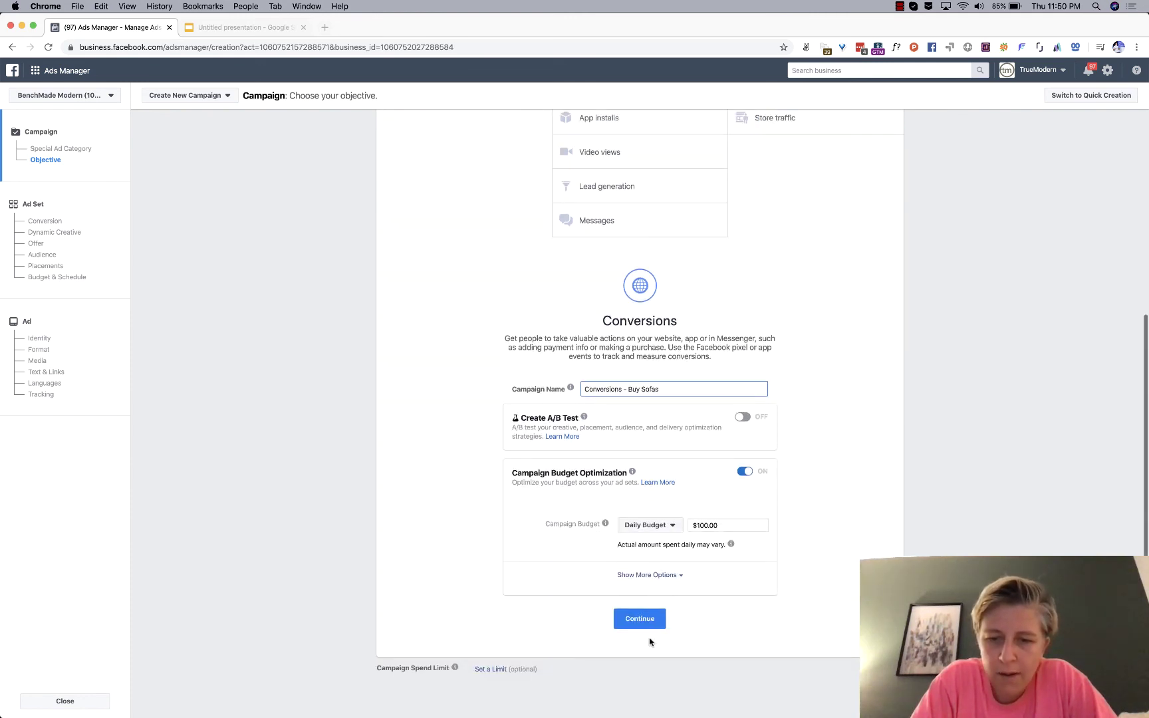
{"action": "left_click", "coordinate": [703, 524]}
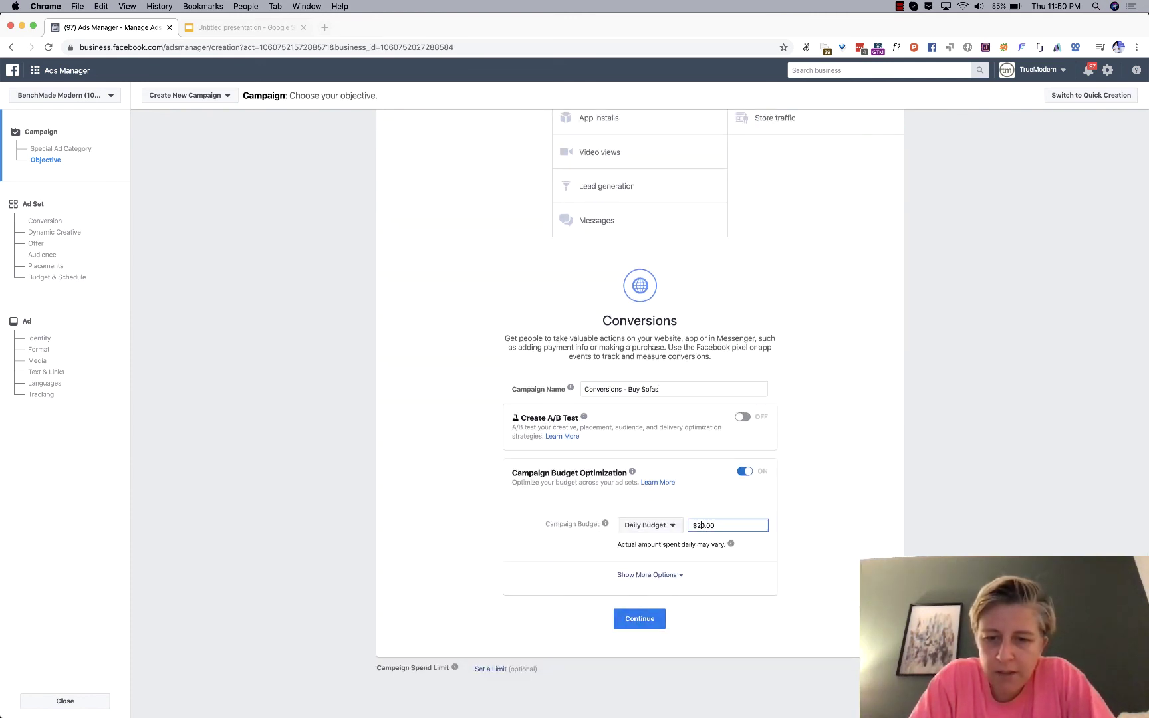
{"action": "left_click", "coordinate": [635, 621]}
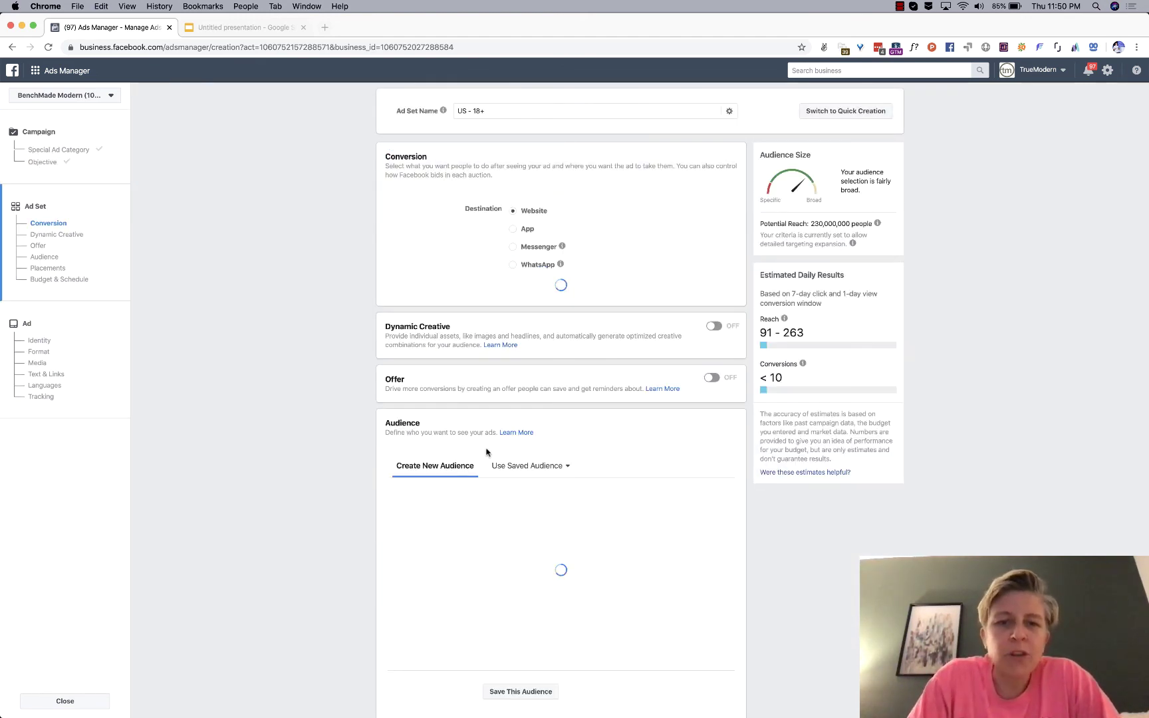
{"action": "scroll", "coordinate": [486, 453], "scroll_direction": "down", "scroll_amount": 5}
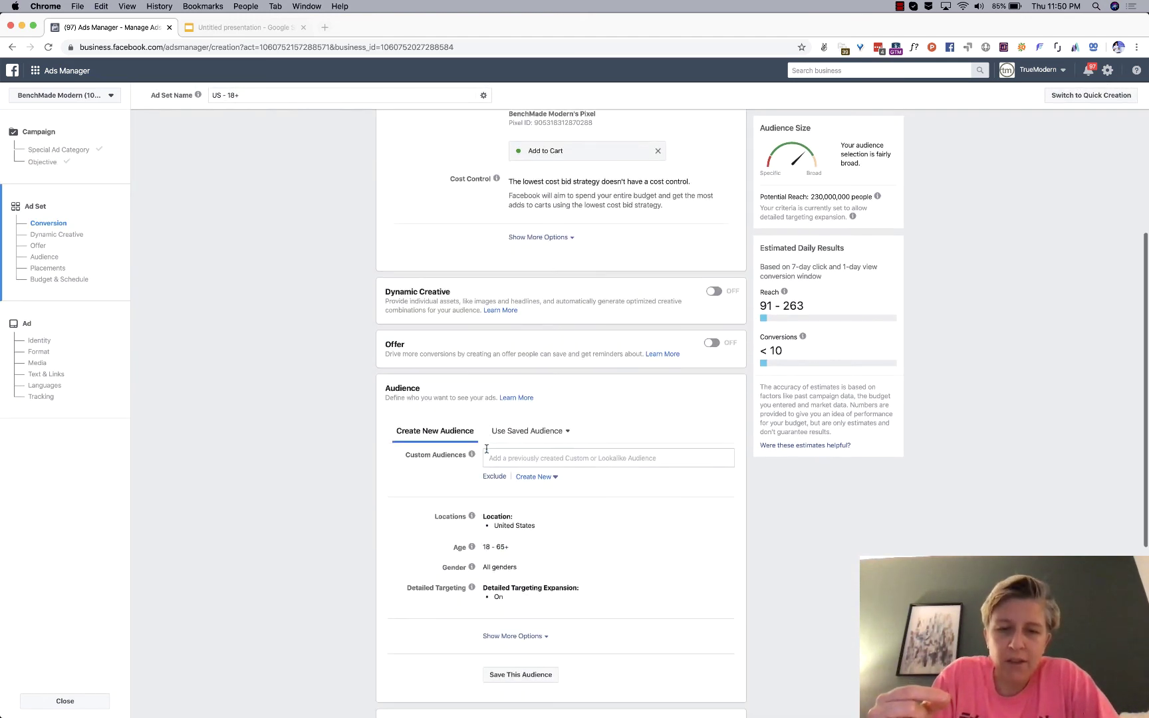
{"action": "left_click", "coordinate": [530, 432]}
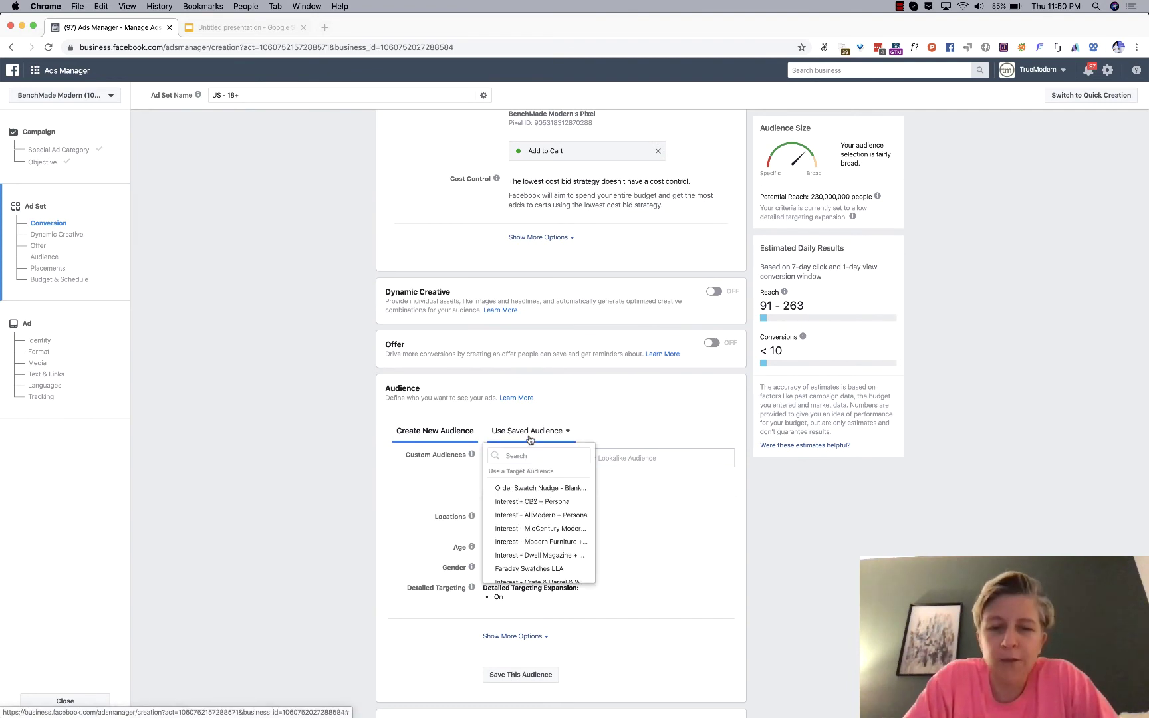
{"action": "left_click", "coordinate": [522, 456]}
{"action": "type", "text": "web"}
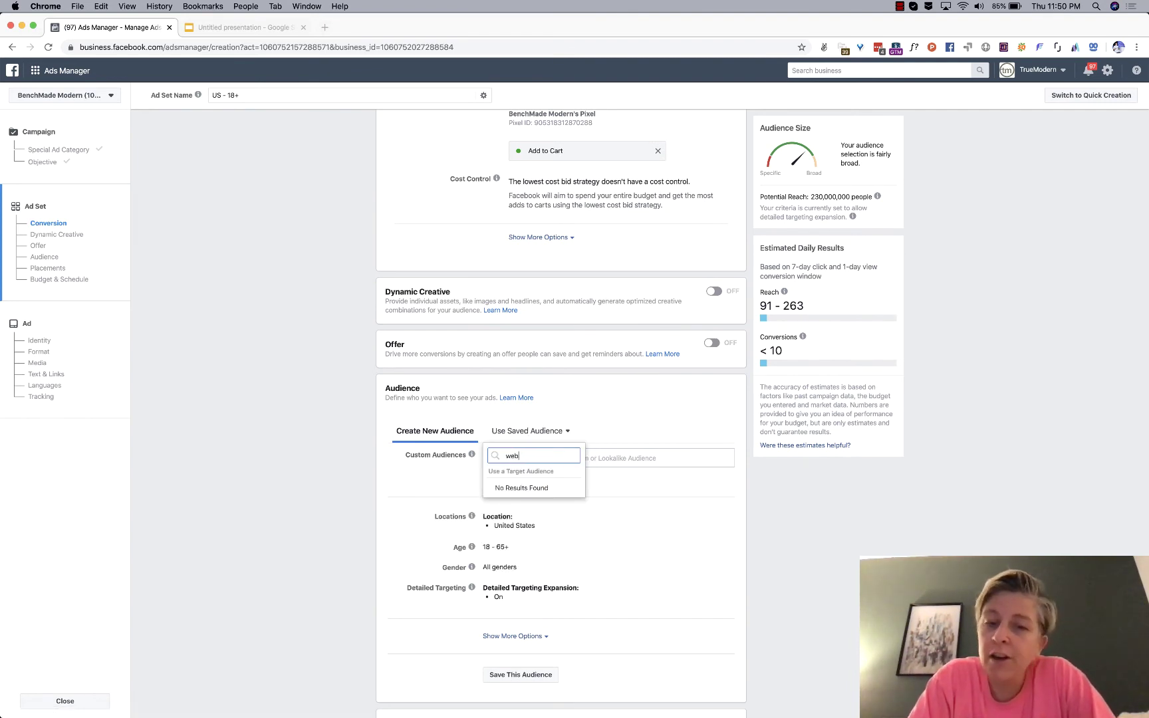
{"action": "type", "text": "si"}
{"action": "key", "text": "BackSpace"}
{"action": "key", "text": "BackSpace"}
{"action": "key", "text": "BackSpace"}
{"action": "key", "text": "BackSpace"}
{"action": "key", "text": "BackSpace"}
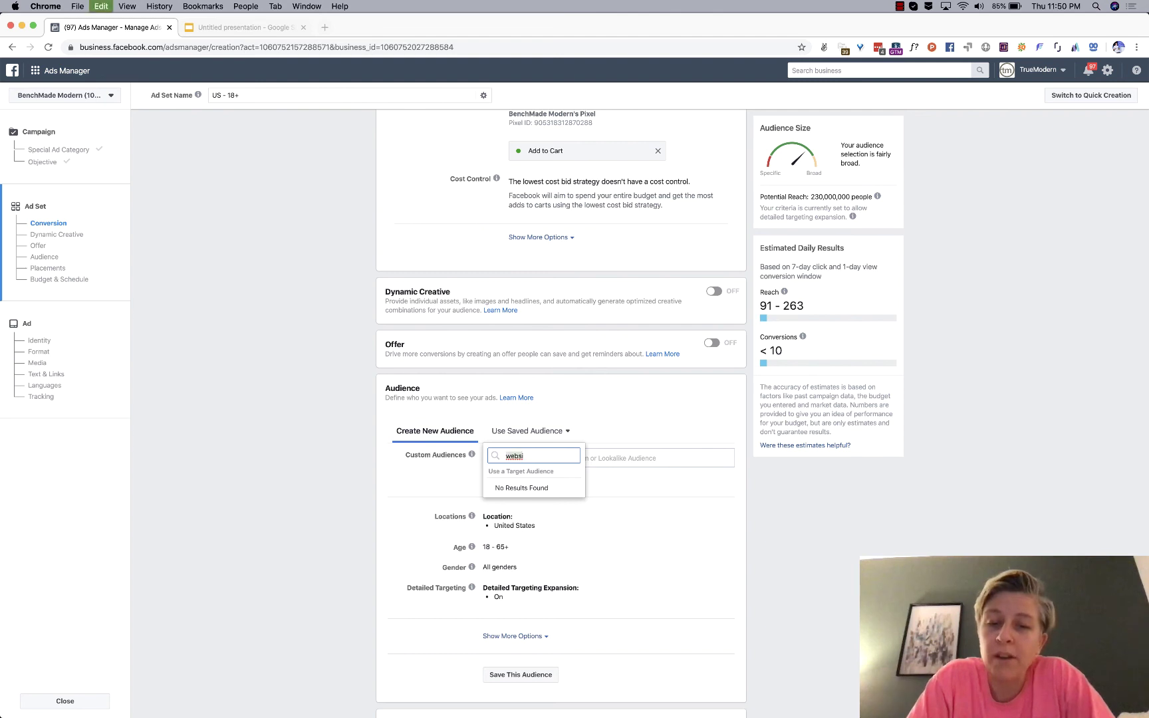
{"action": "left_click", "coordinate": [612, 436]}
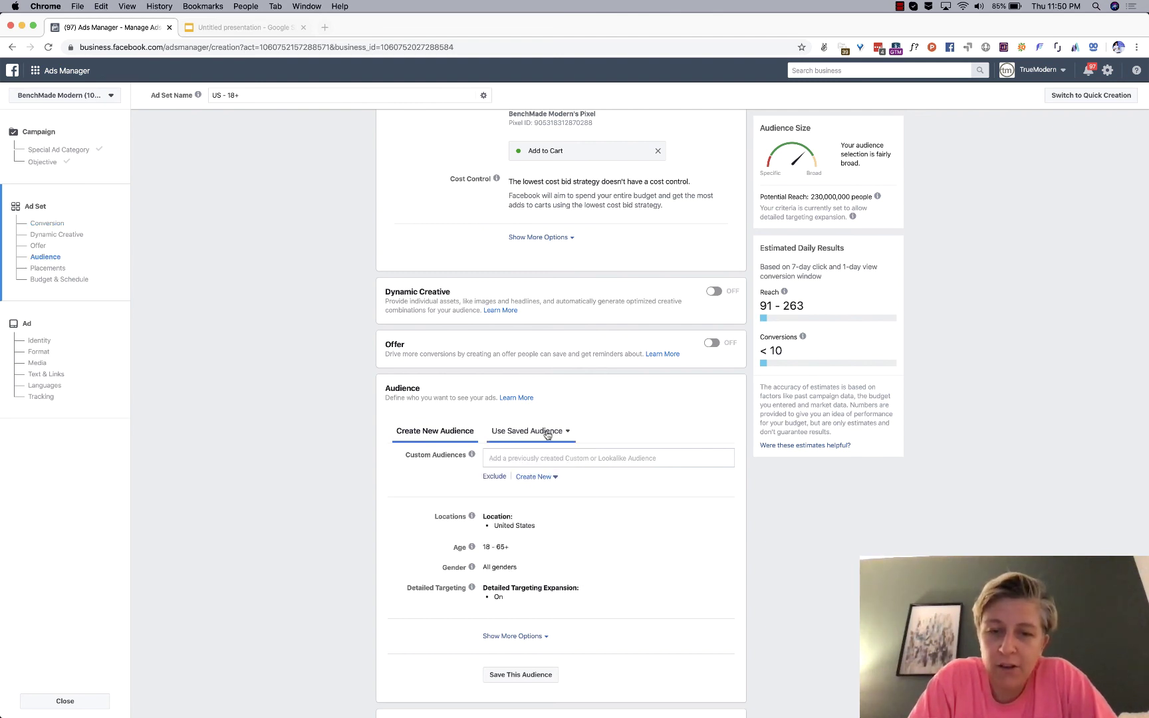
{"action": "left_click", "coordinate": [547, 432]}
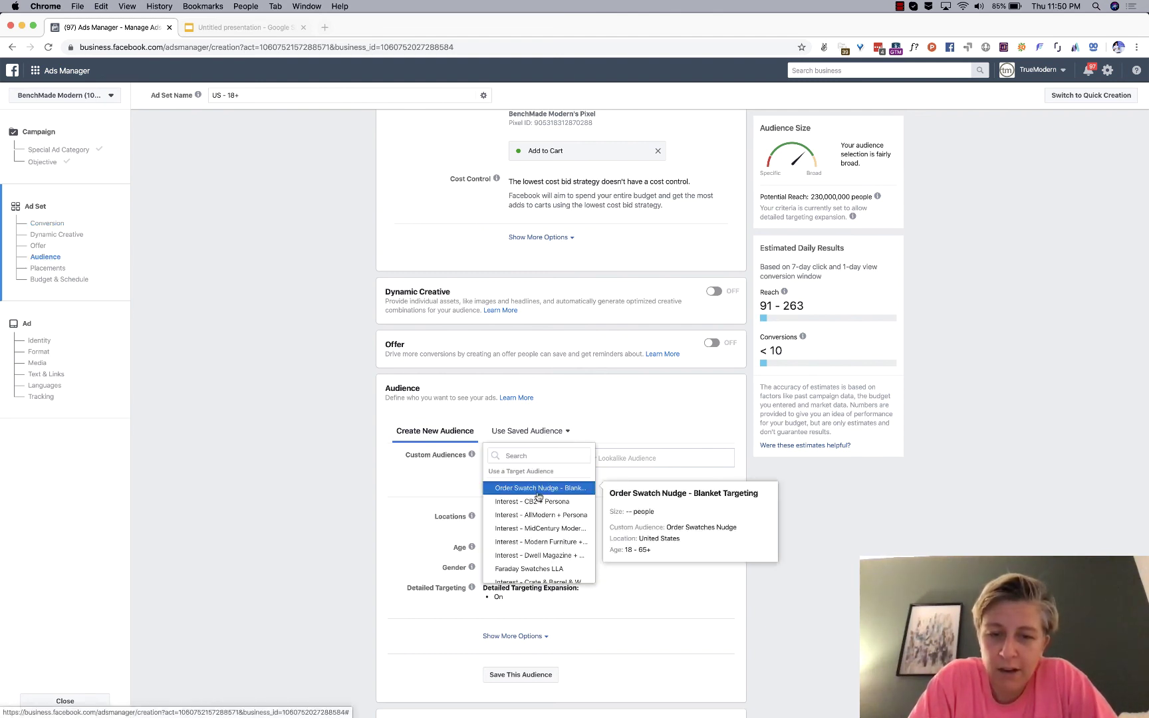
{"action": "scroll", "coordinate": [538, 497], "scroll_direction": "down", "scroll_amount": 5}
{"action": "scroll", "coordinate": [539, 498], "scroll_direction": "down", "scroll_amount": 5}
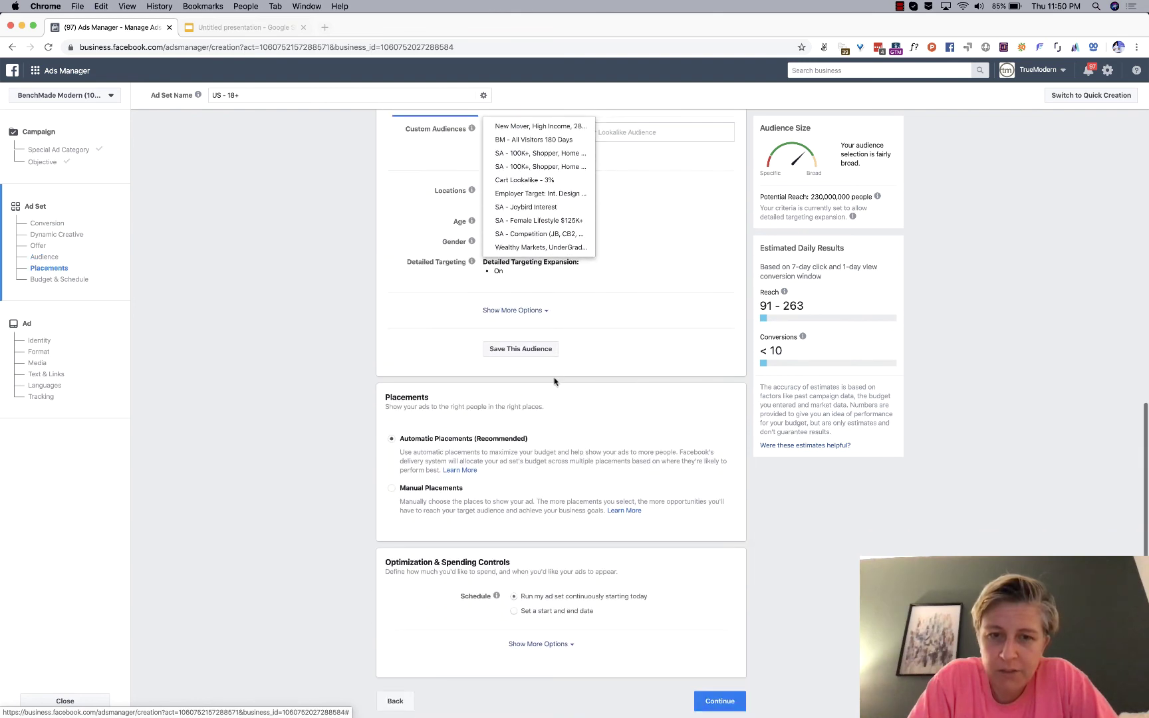
{"action": "scroll", "coordinate": [555, 380], "scroll_direction": "up", "scroll_amount": 3}
{"action": "scroll", "coordinate": [552, 316], "scroll_direction": "up", "scroll_amount": 5}
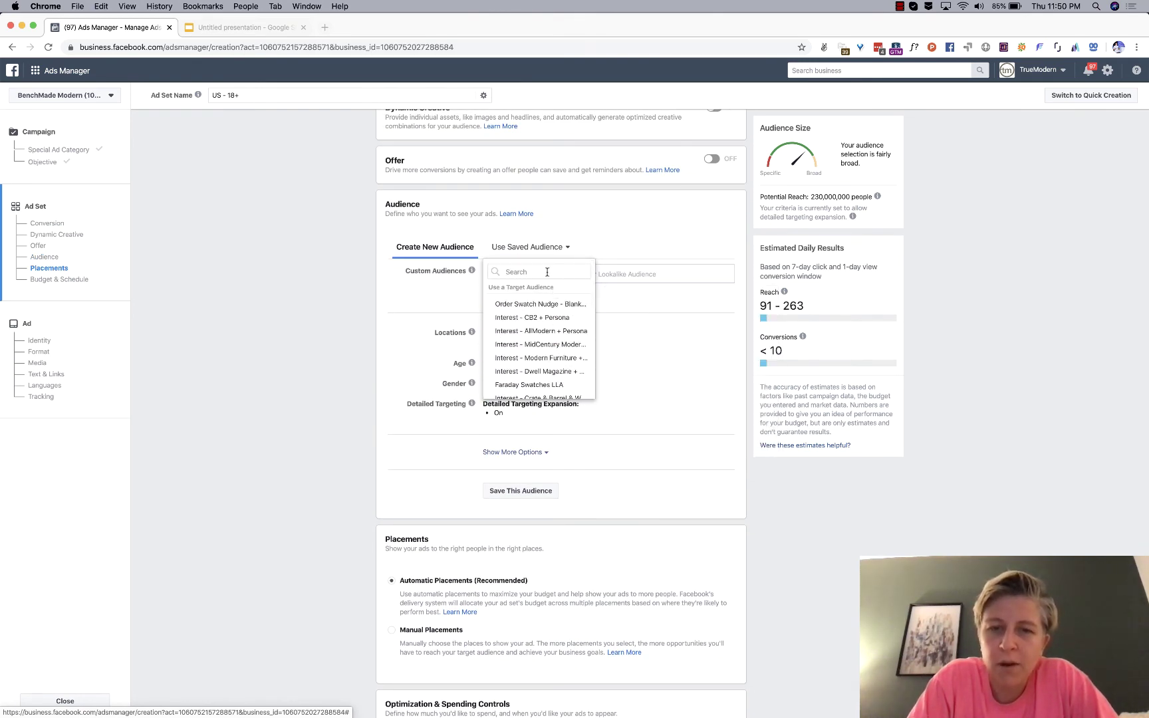
{"action": "left_click", "coordinate": [545, 269]}
{"action": "left_click", "coordinate": [611, 231]}
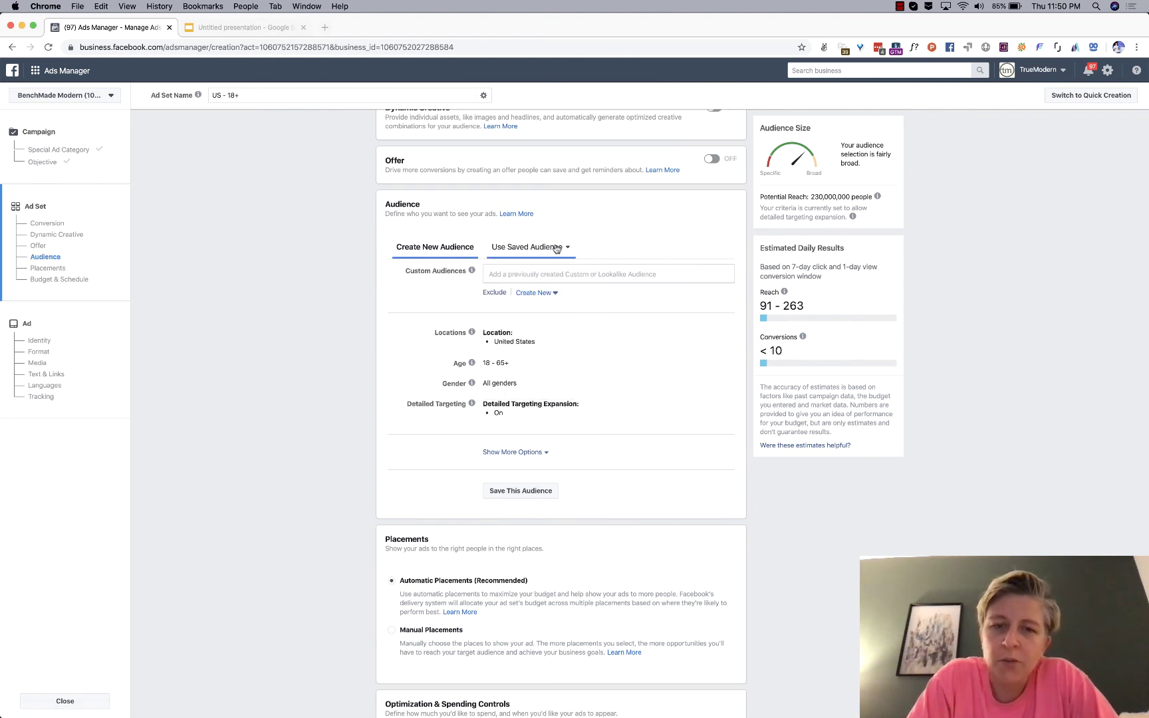
{"action": "left_click", "coordinate": [530, 247]}
{"action": "mouse_move", "coordinate": [534, 305]}
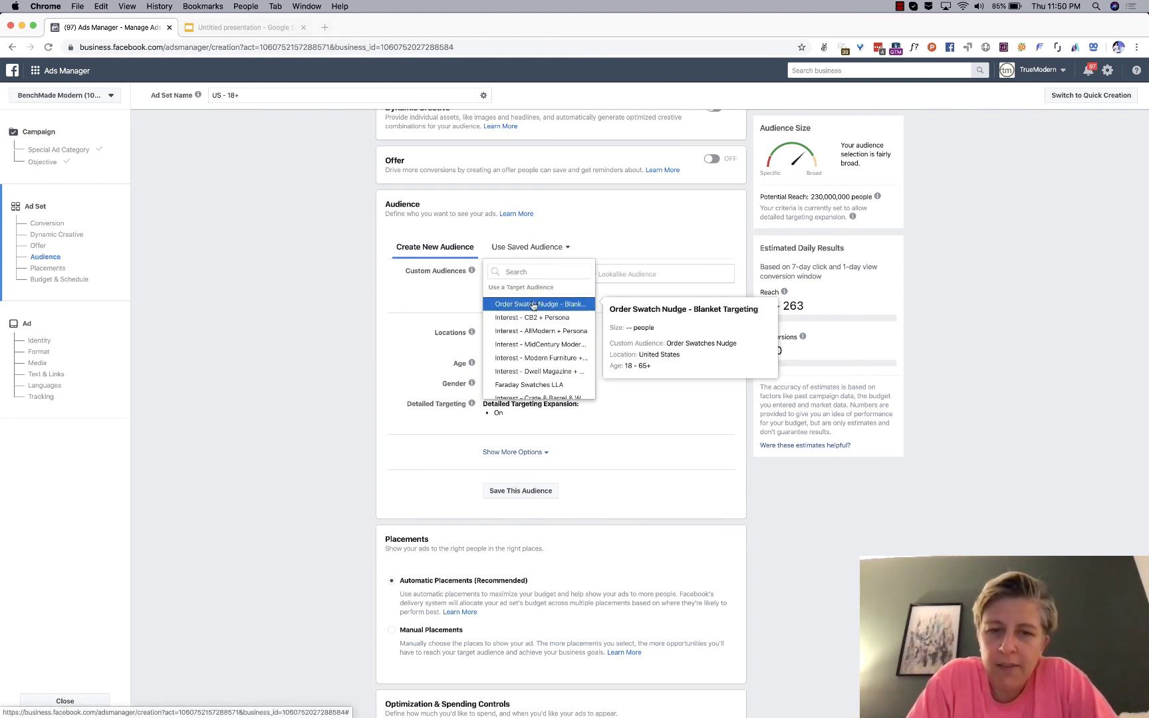
{"action": "left_click", "coordinate": [506, 272]}
{"action": "type", "text": "we"}
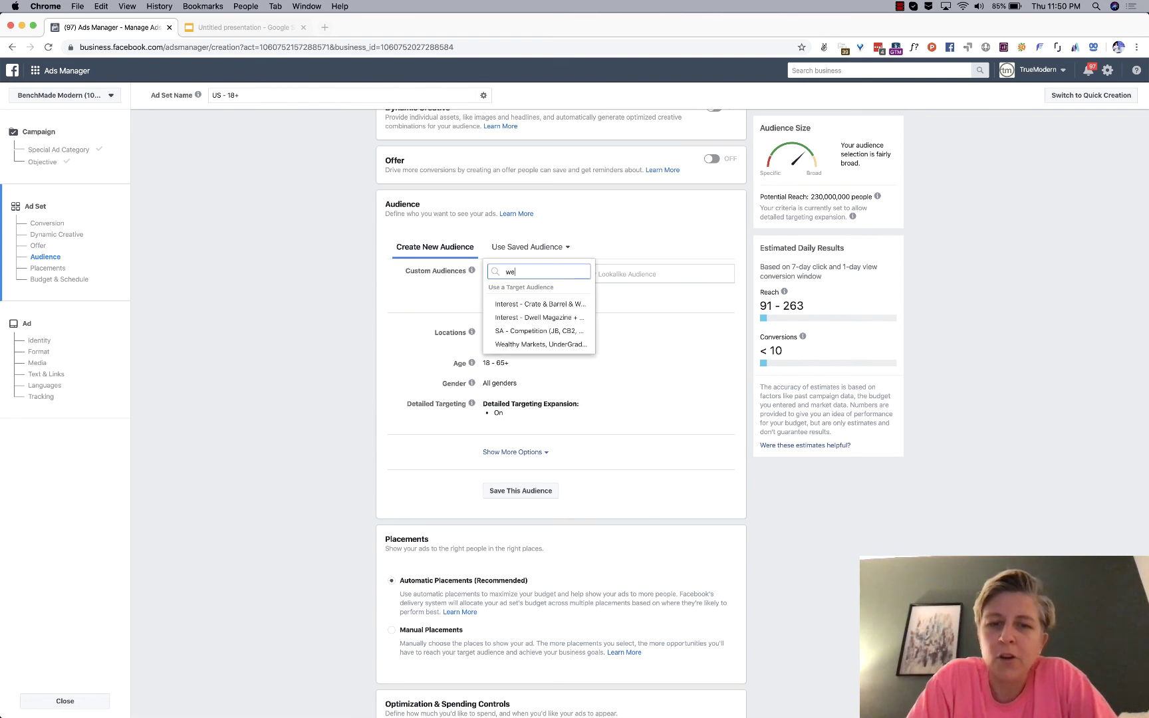
{"action": "mouse_move", "coordinate": [464, 280]}
{"action": "key", "text": "BackSpace"}
{"action": "key", "text": "BackSpace"}
{"action": "left_click", "coordinate": [393, 310]}
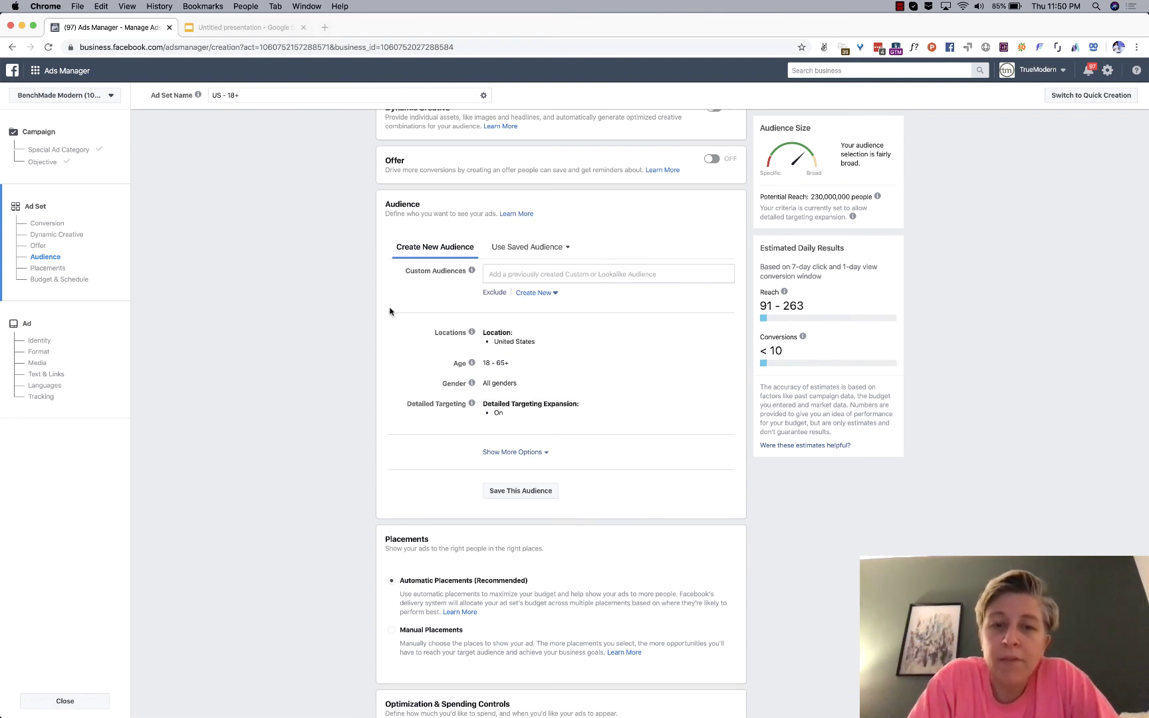
{"action": "left_click", "coordinate": [525, 247]}
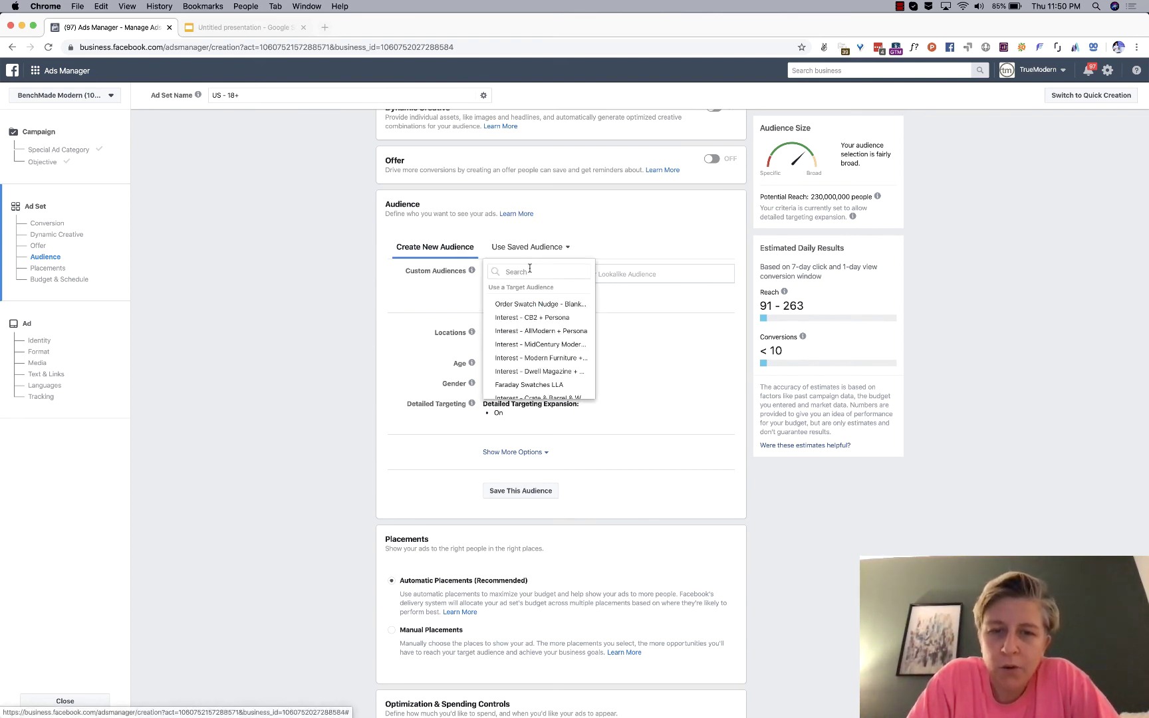
{"action": "type", "text": "we"}
{"action": "key", "text": "BackSpace"}
{"action": "key", "text": "BackSpace"}
{"action": "type", "text": "site"}
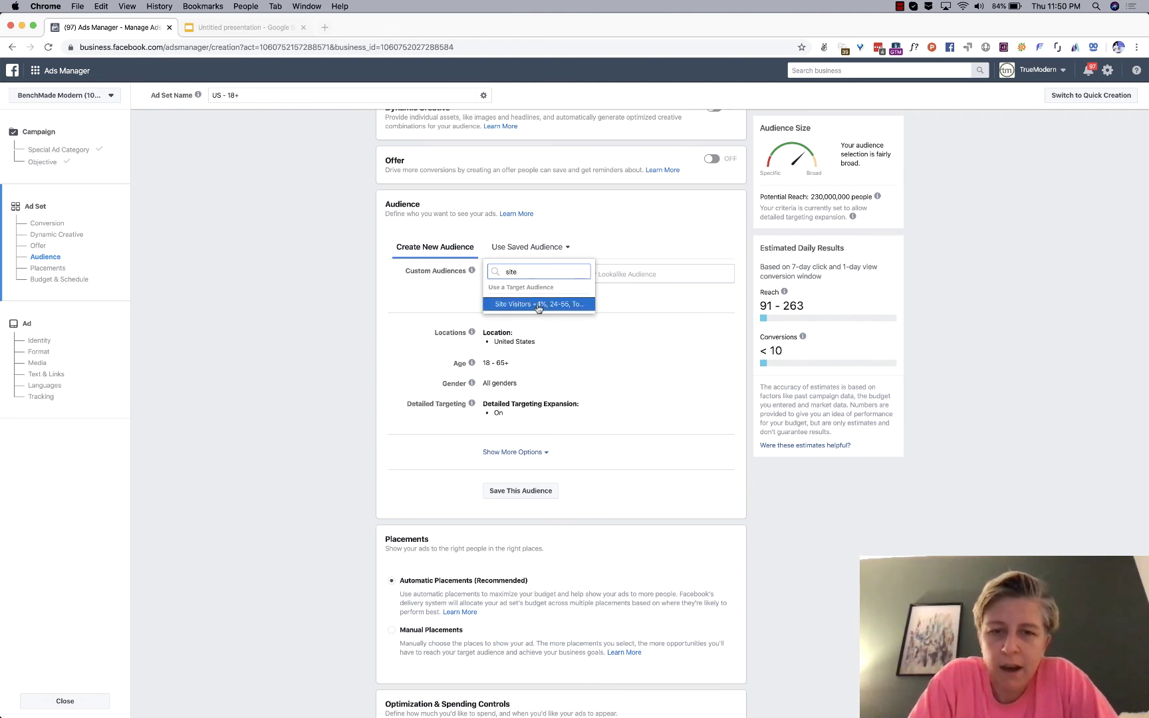
{"action": "mouse_move", "coordinate": [537, 309]}
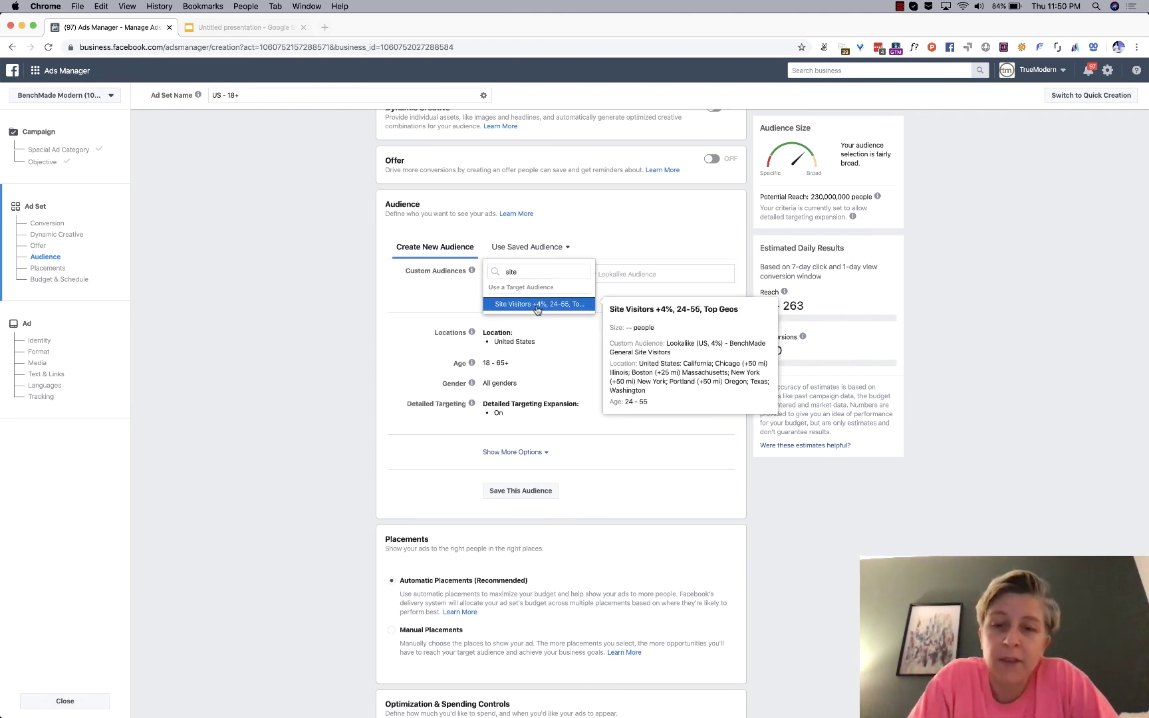
{"action": "left_click", "coordinate": [538, 305]}
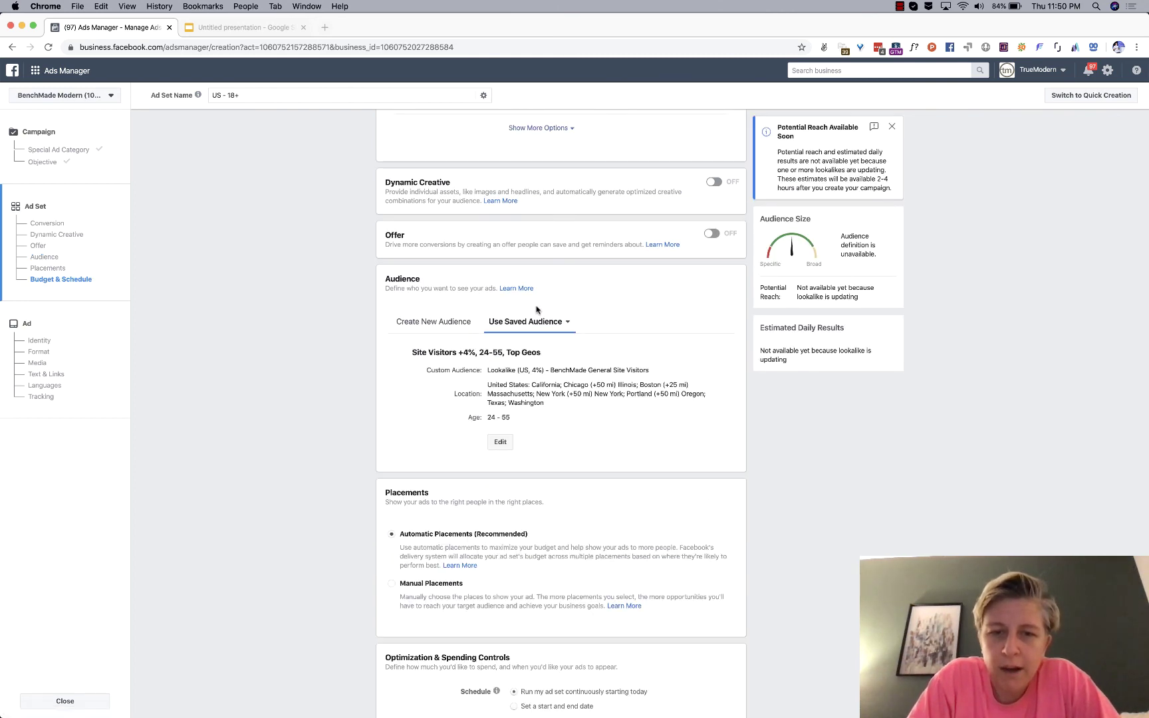
{"action": "scroll", "coordinate": [537, 310], "scroll_direction": "down", "scroll_amount": 2}
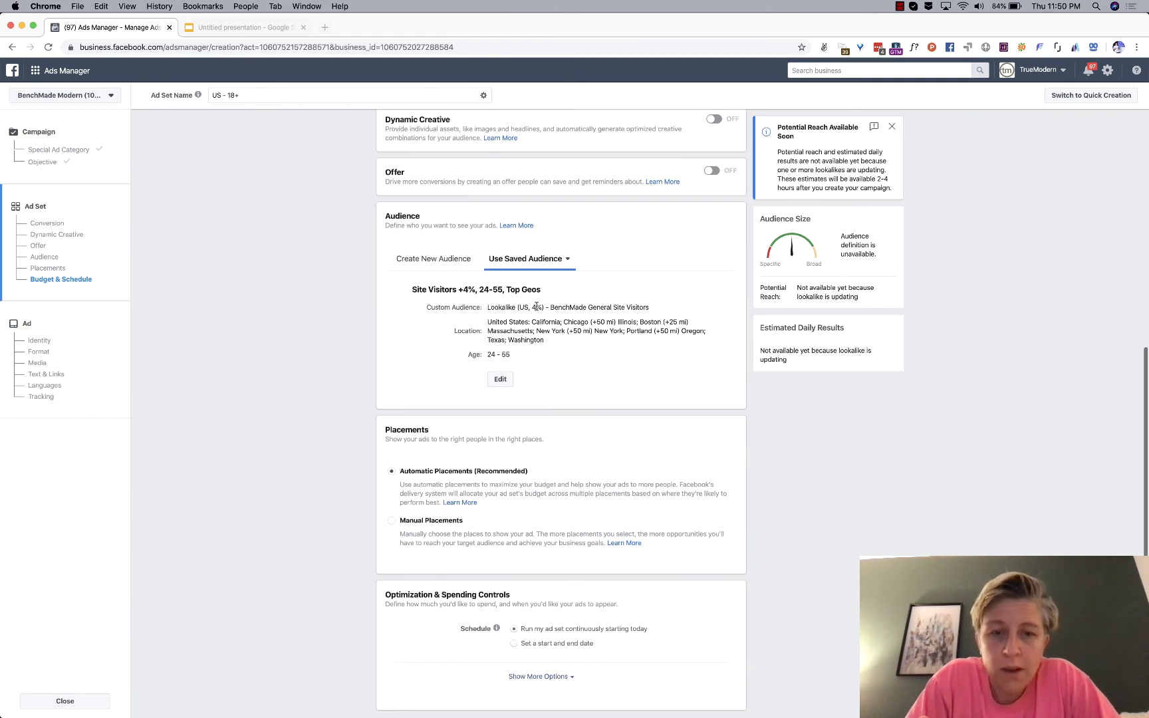
{"action": "scroll", "coordinate": [536, 307], "scroll_direction": "down", "scroll_amount": 1}
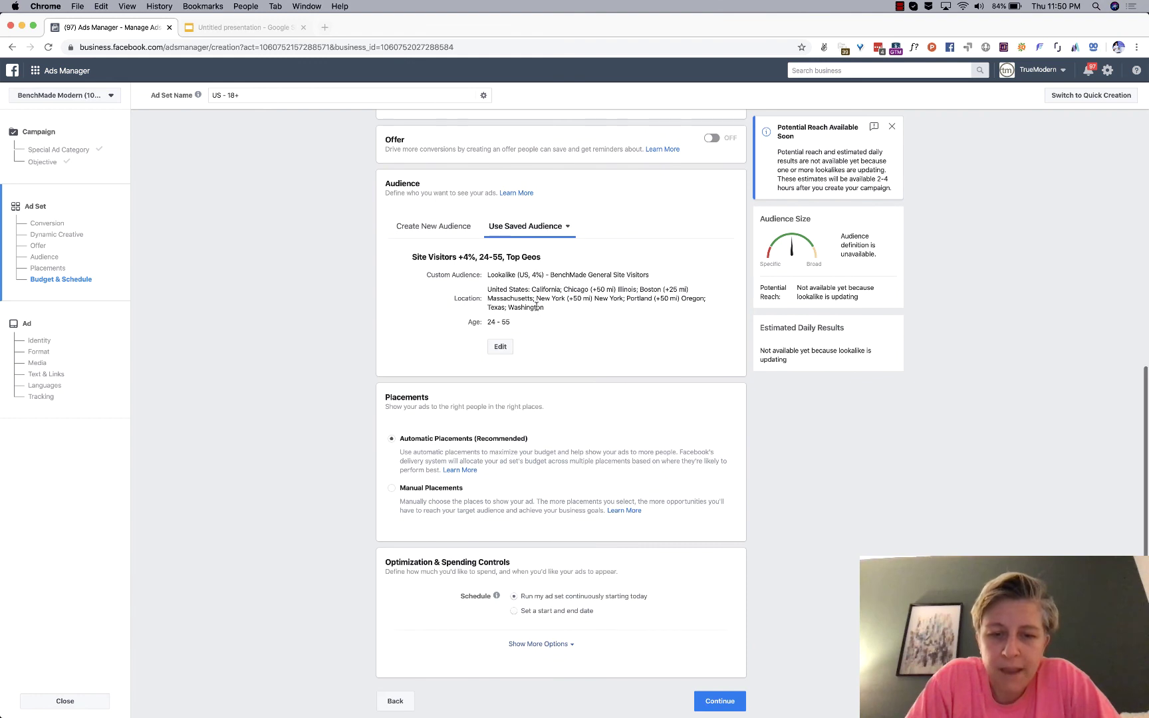
{"action": "scroll", "coordinate": [537, 317], "scroll_direction": "up", "scroll_amount": 2}
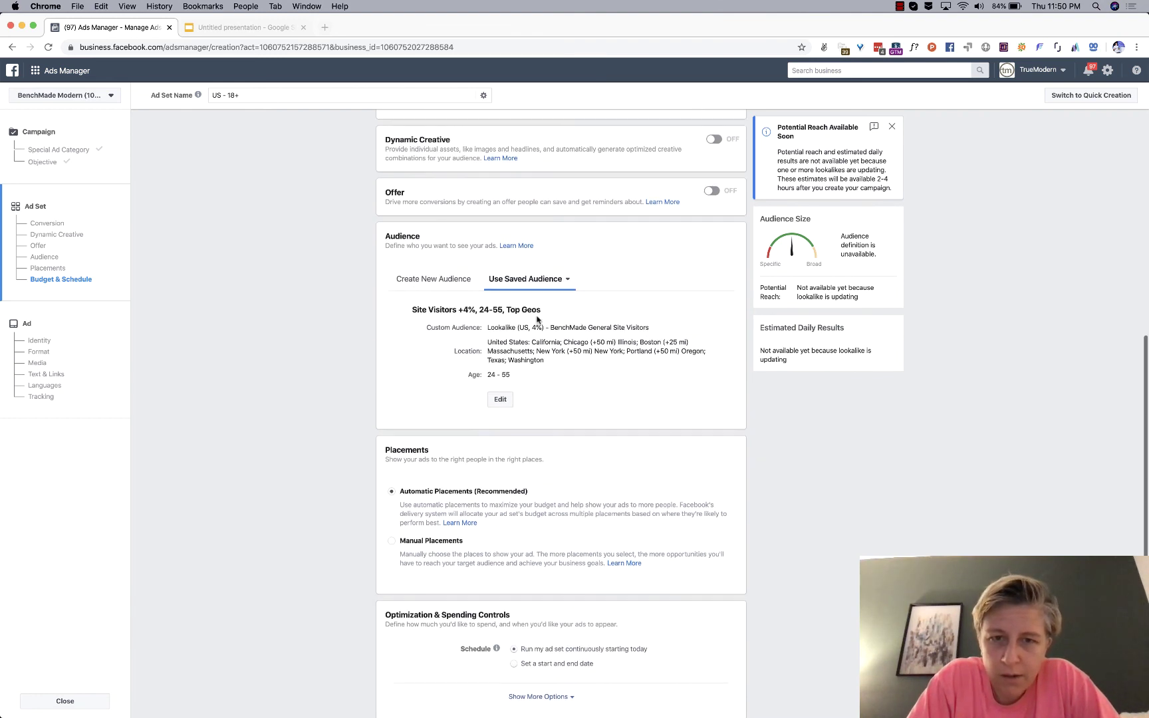
{"action": "left_click", "coordinate": [412, 286]}
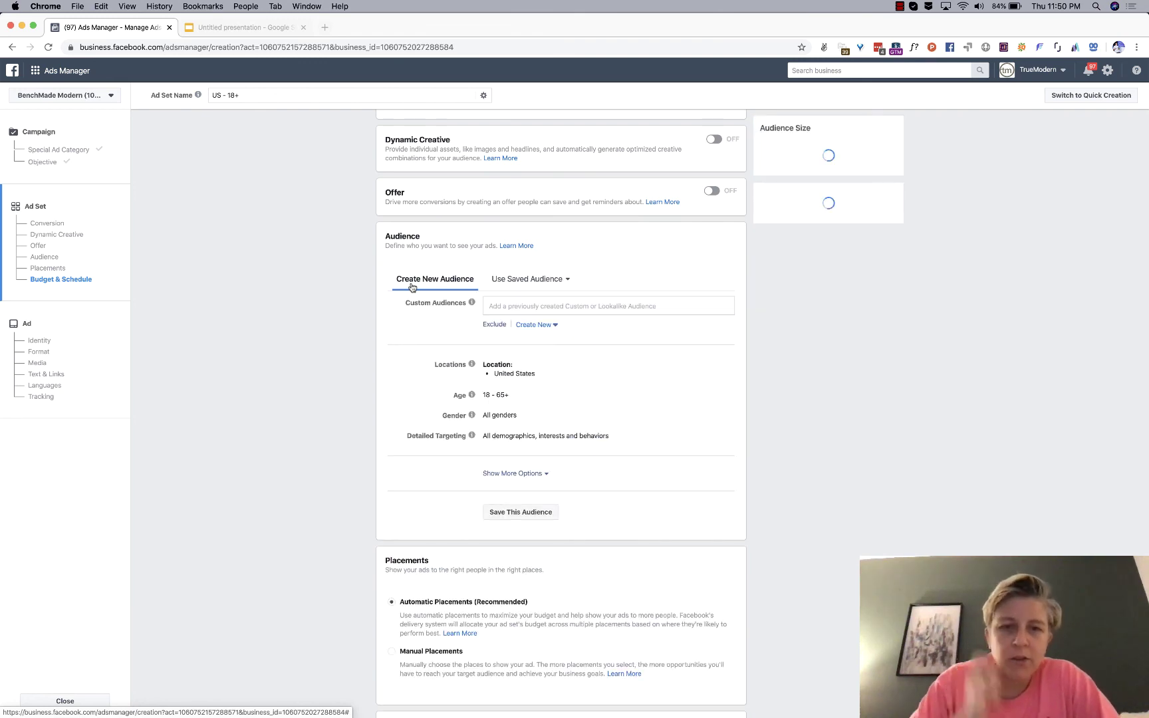
Step: Create a new Custom Audience from the ad set, based on Website visitors
{"action": "left_click", "coordinate": [534, 325]}
{"action": "left_click", "coordinate": [541, 341]}
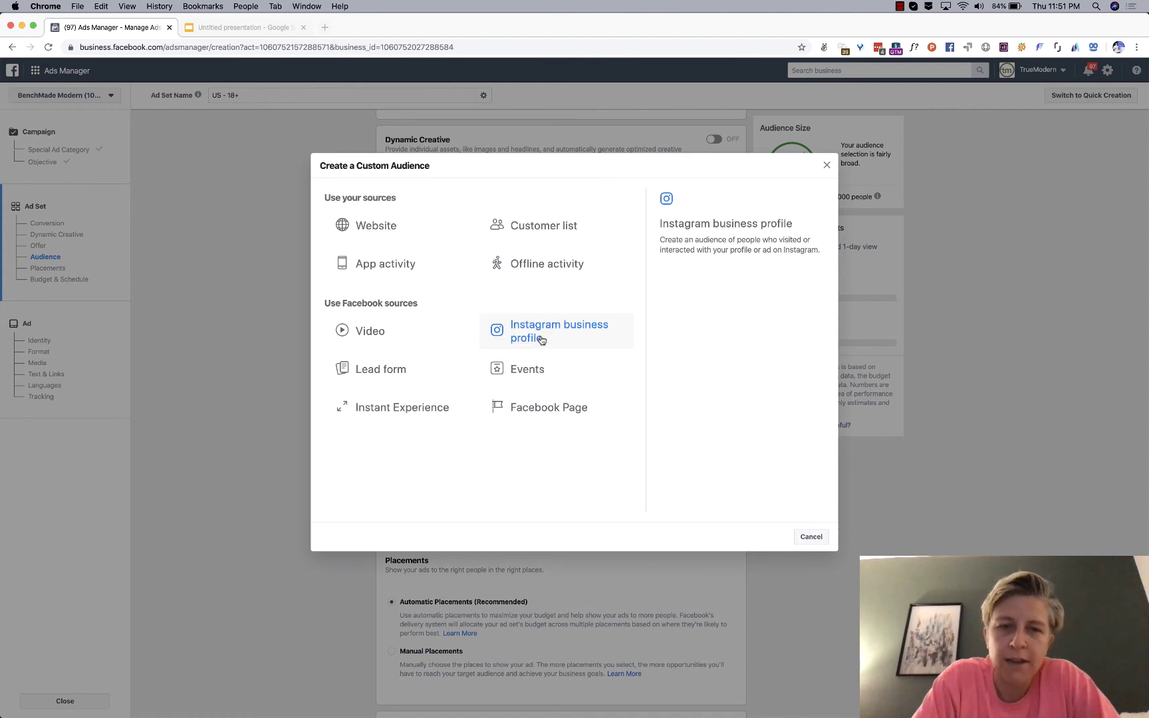
{"action": "left_click", "coordinate": [359, 214]}
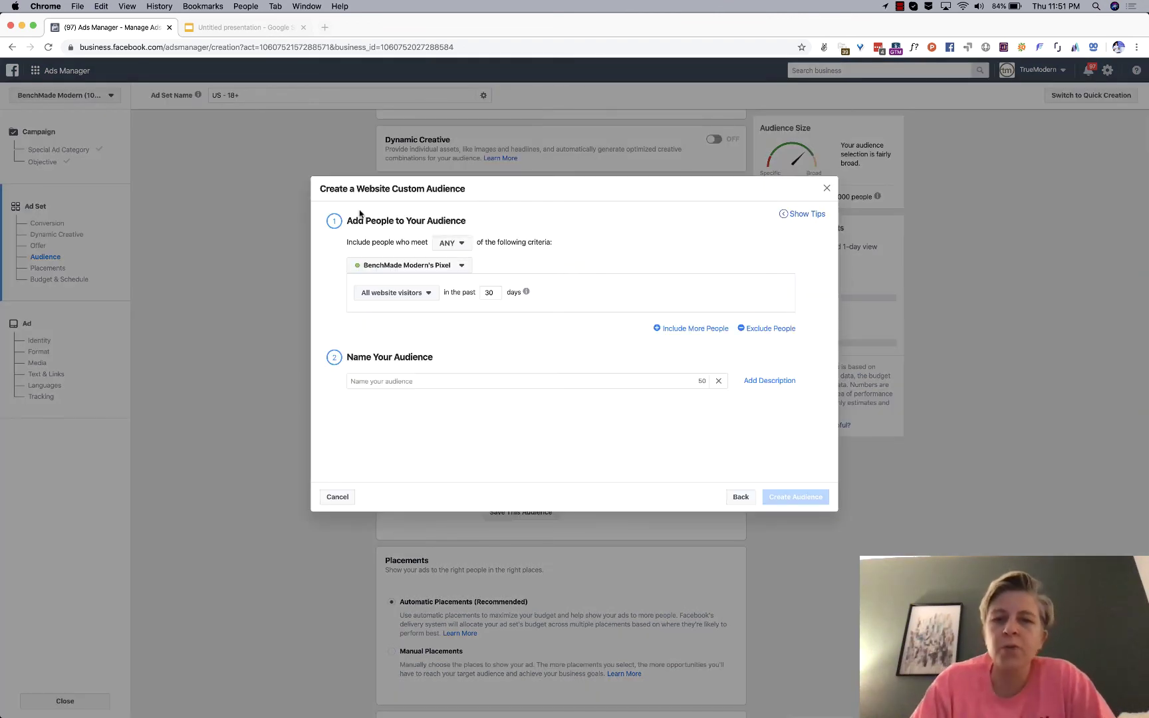